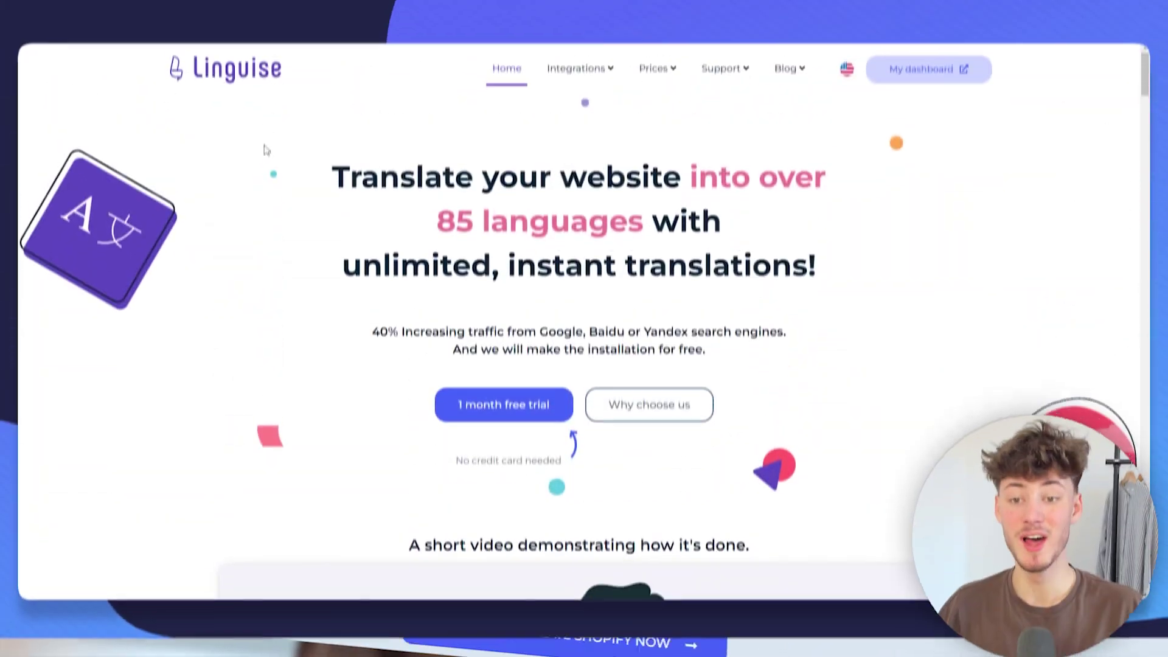
- Highlight the homepage headline and 'into over 85 languages', then scroll down the Linguise homepage
{"action": "left_click_drag", "start_coordinate": [266, 149], "coordinate": [868, 297]}
{"action": "left_click", "coordinate": [871, 305]}
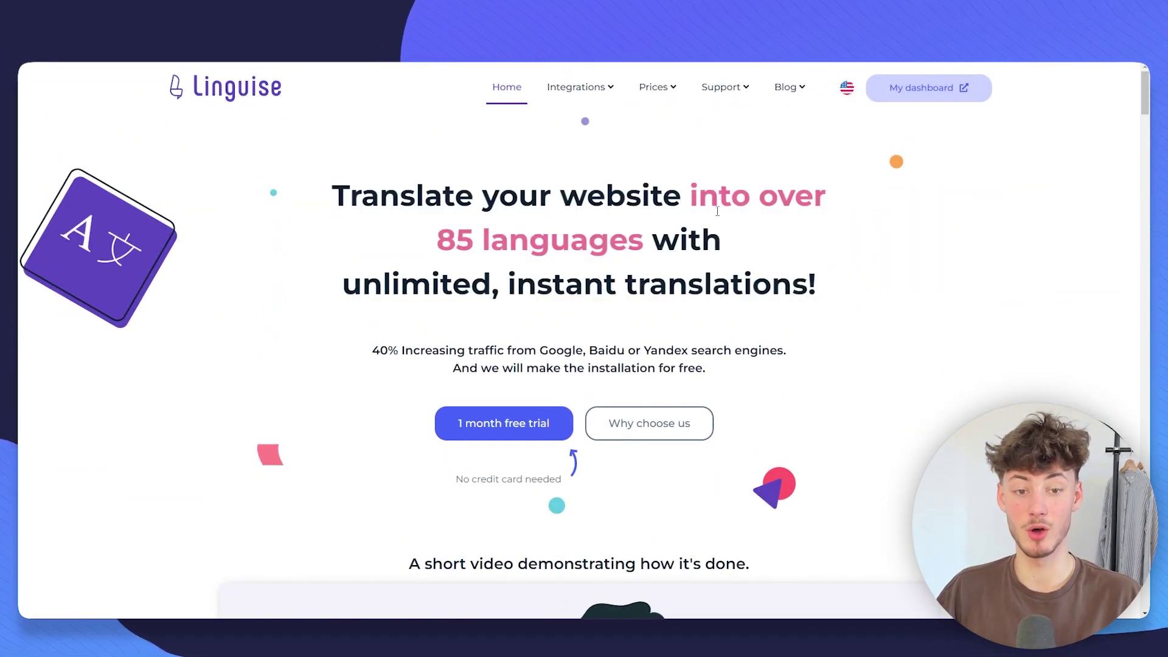
{"action": "left_click_drag", "start_coordinate": [691, 193], "coordinate": [640, 236]}
{"action": "left_click", "coordinate": [773, 265]}
{"action": "scroll", "coordinate": [803, 235], "scroll_direction": "down", "scroll_amount": 5}
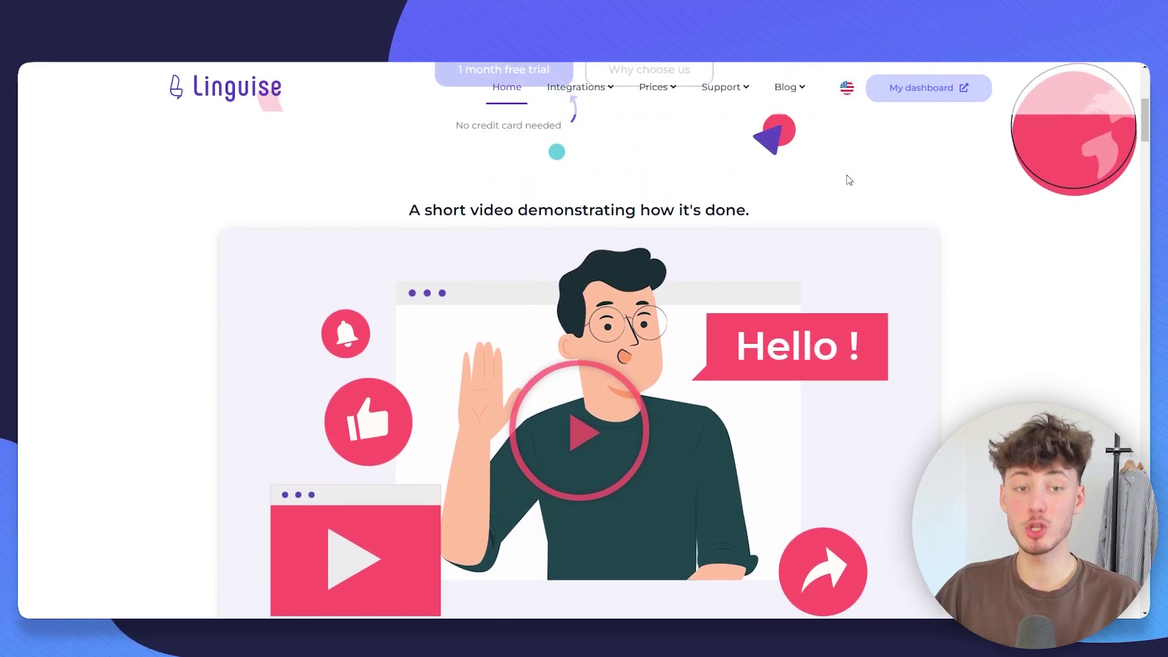
{"action": "scroll", "coordinate": [850, 177], "scroll_direction": "down", "scroll_amount": 3}
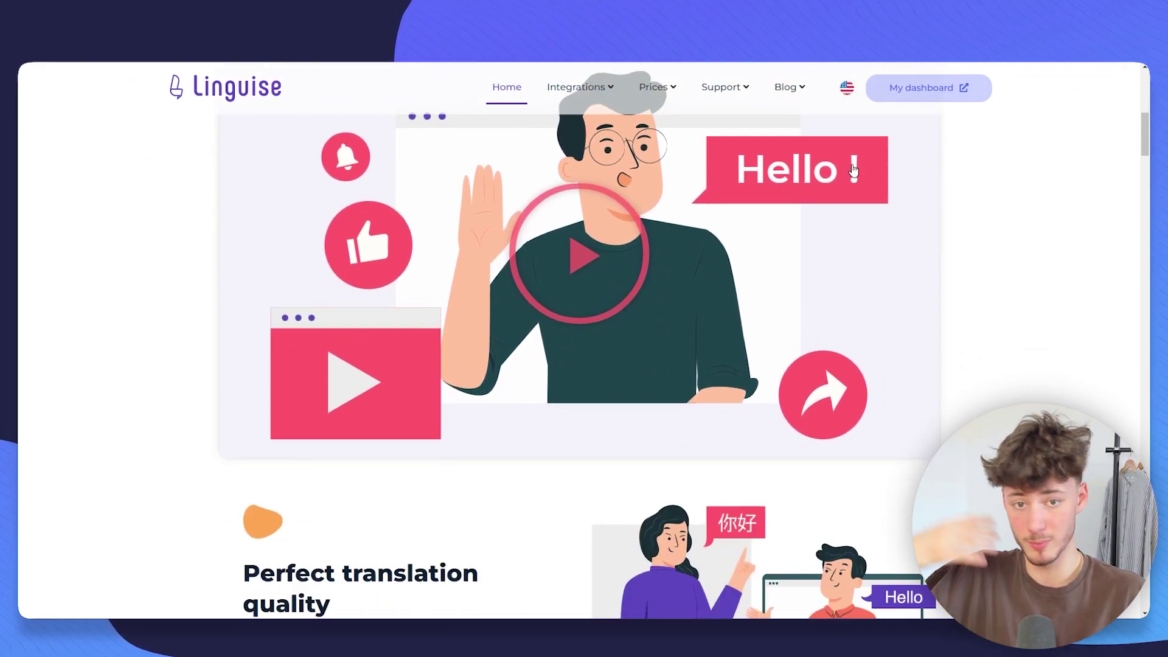
{"action": "scroll", "coordinate": [854, 170], "scroll_direction": "down", "scroll_amount": 4}
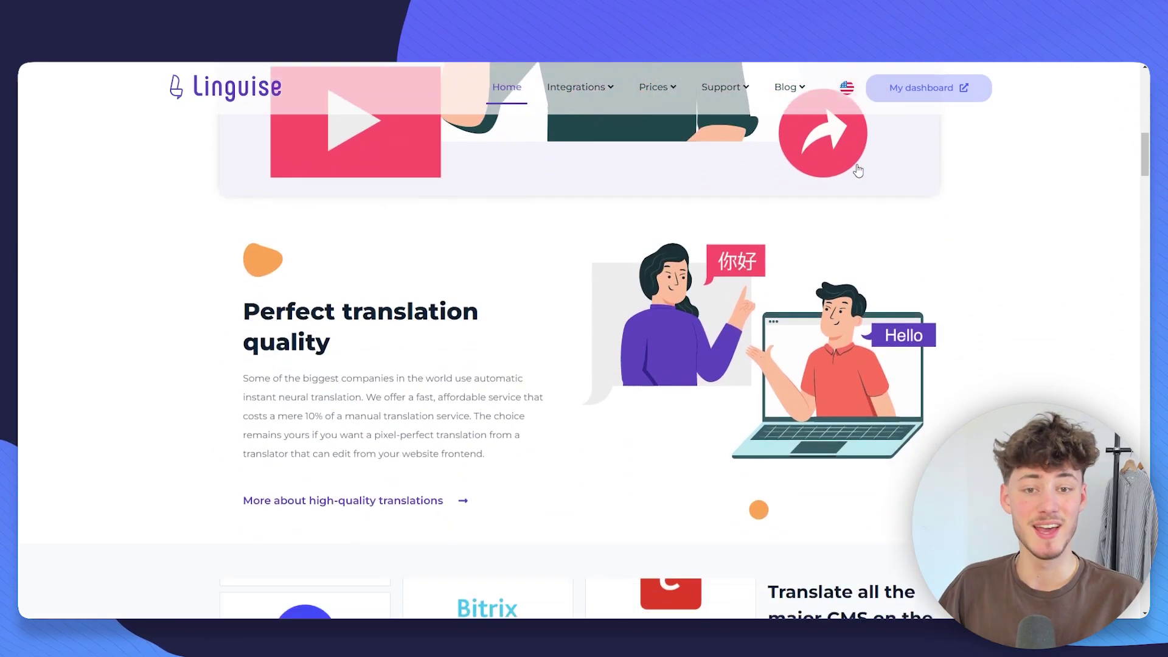
{"action": "scroll", "coordinate": [854, 174], "scroll_direction": "down", "scroll_amount": 2}
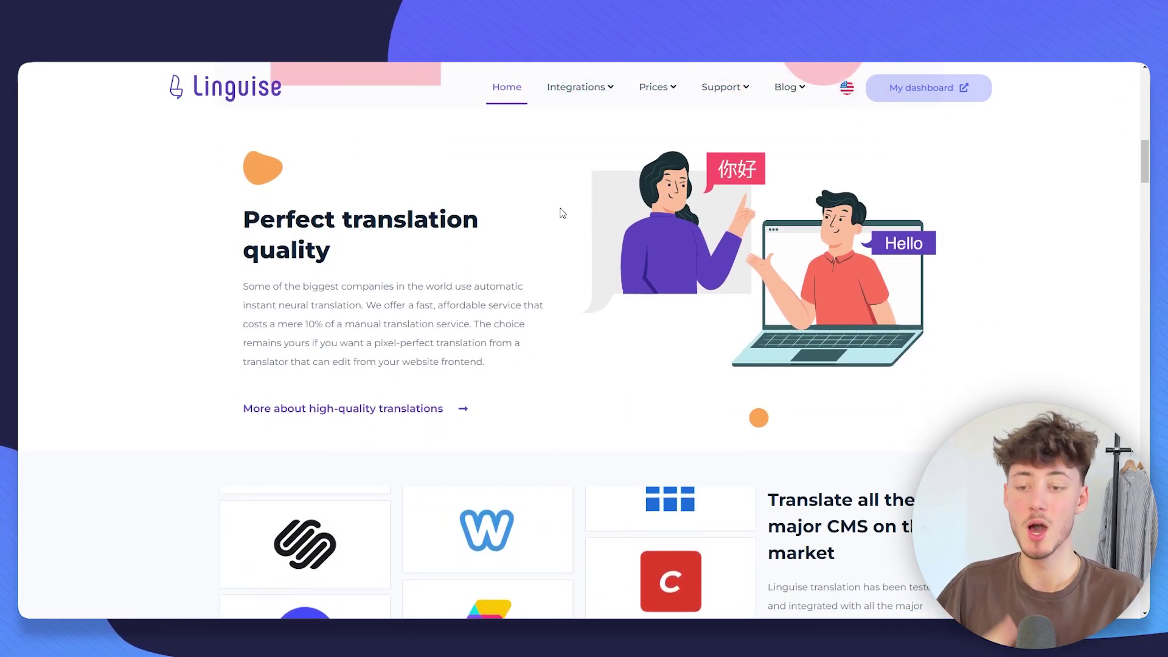
{"action": "scroll", "coordinate": [563, 213], "scroll_direction": "down", "scroll_amount": 3}
{"action": "scroll", "coordinate": [535, 268], "scroll_direction": "up", "scroll_amount": 3}
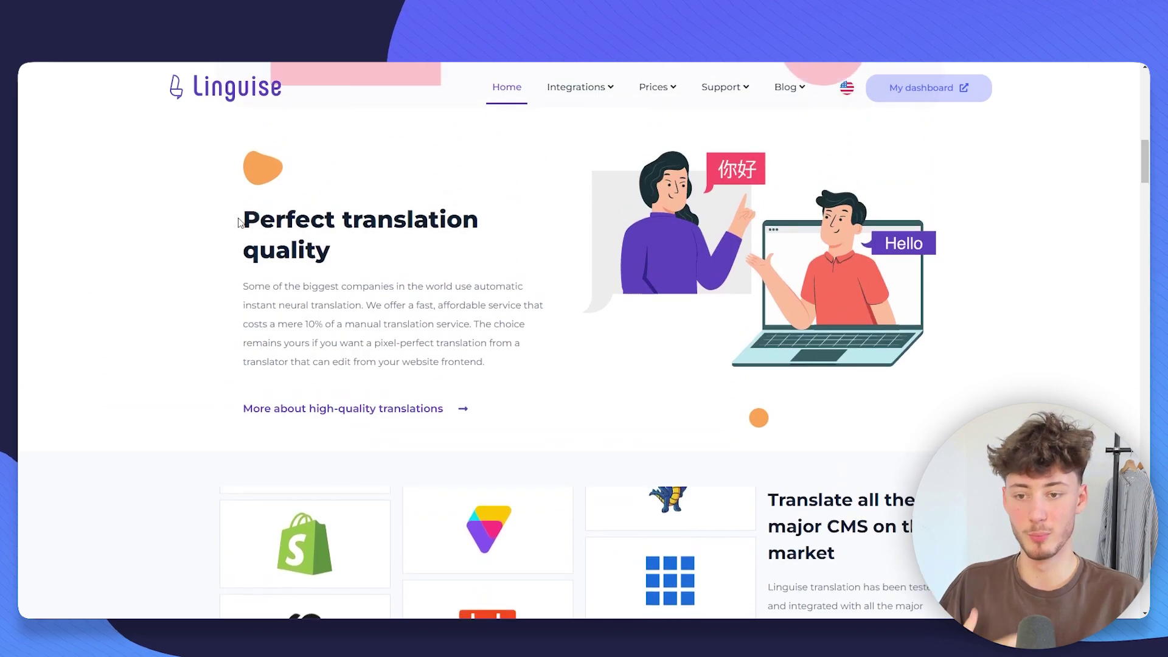
- Select the page text and scroll through the rest of the Linguise homepage
{"action": "key", "text": "ctrl+a"}
{"action": "scroll", "coordinate": [825, 354], "scroll_direction": "down", "scroll_amount": 4}
{"action": "left_click", "coordinate": [826, 355]}
{"action": "scroll", "coordinate": [825, 355], "scroll_direction": "down", "scroll_amount": 2}
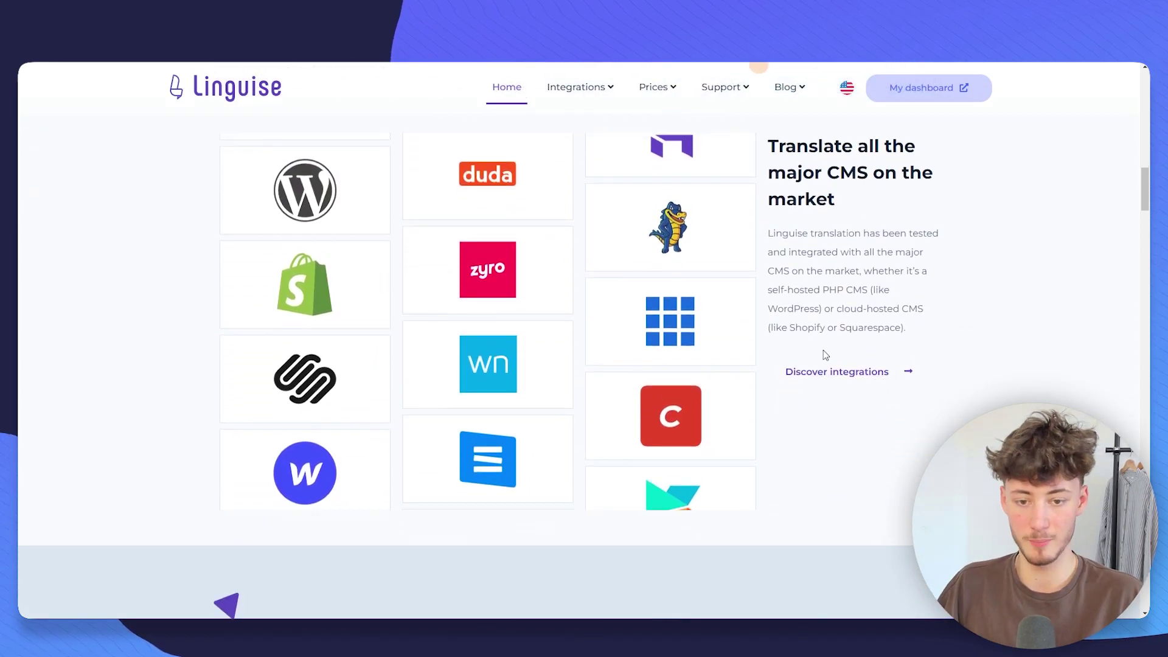
{"action": "scroll", "coordinate": [825, 355], "scroll_direction": "down", "scroll_amount": 4}
{"action": "scroll", "coordinate": [802, 306], "scroll_direction": "down", "scroll_amount": 3}
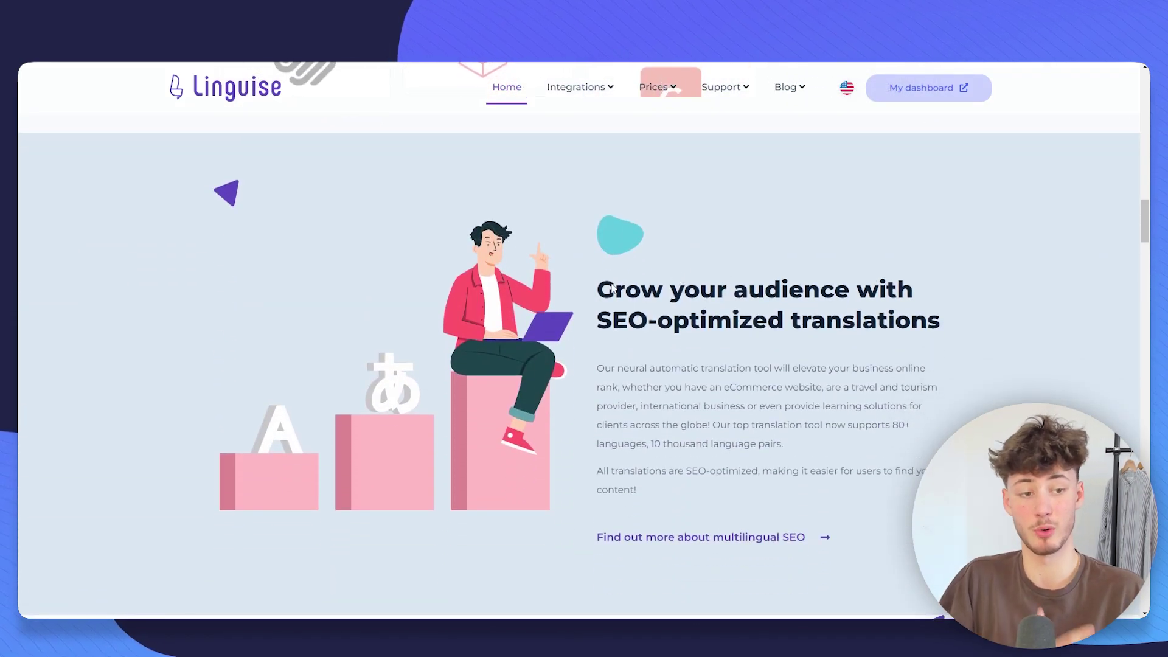
{"action": "key", "text": "ctrl+a"}
{"action": "scroll", "coordinate": [886, 294], "scroll_direction": "down", "scroll_amount": 4}
{"action": "left_click", "coordinate": [827, 276]}
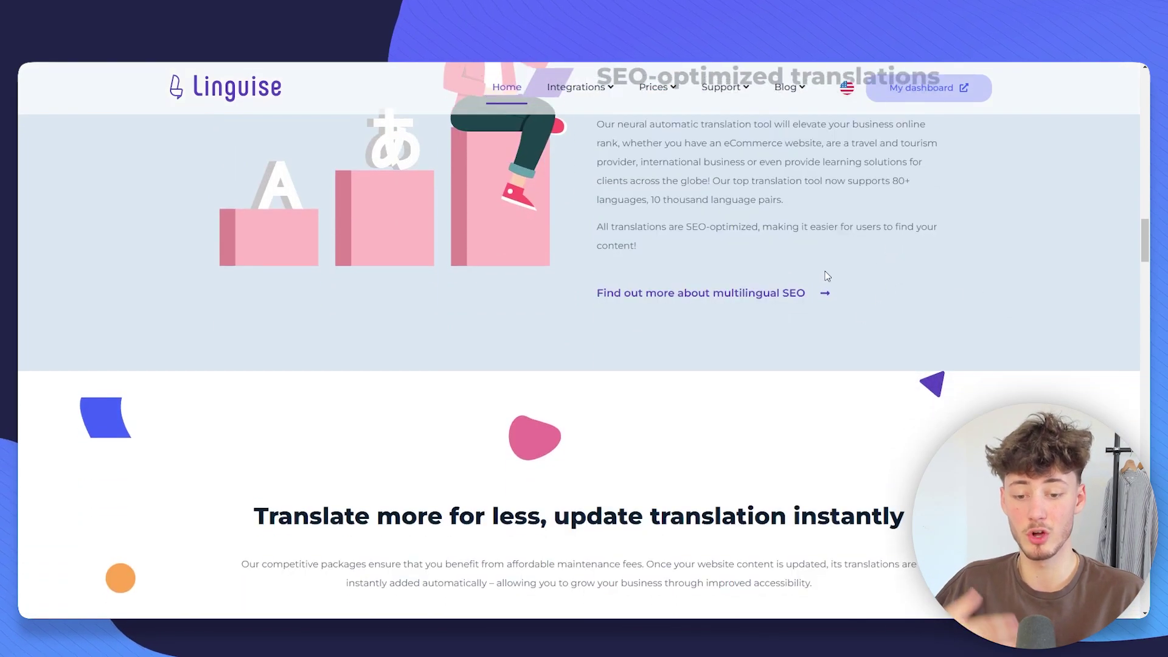
{"action": "scroll", "coordinate": [828, 276], "scroll_direction": "down", "scroll_amount": 19}
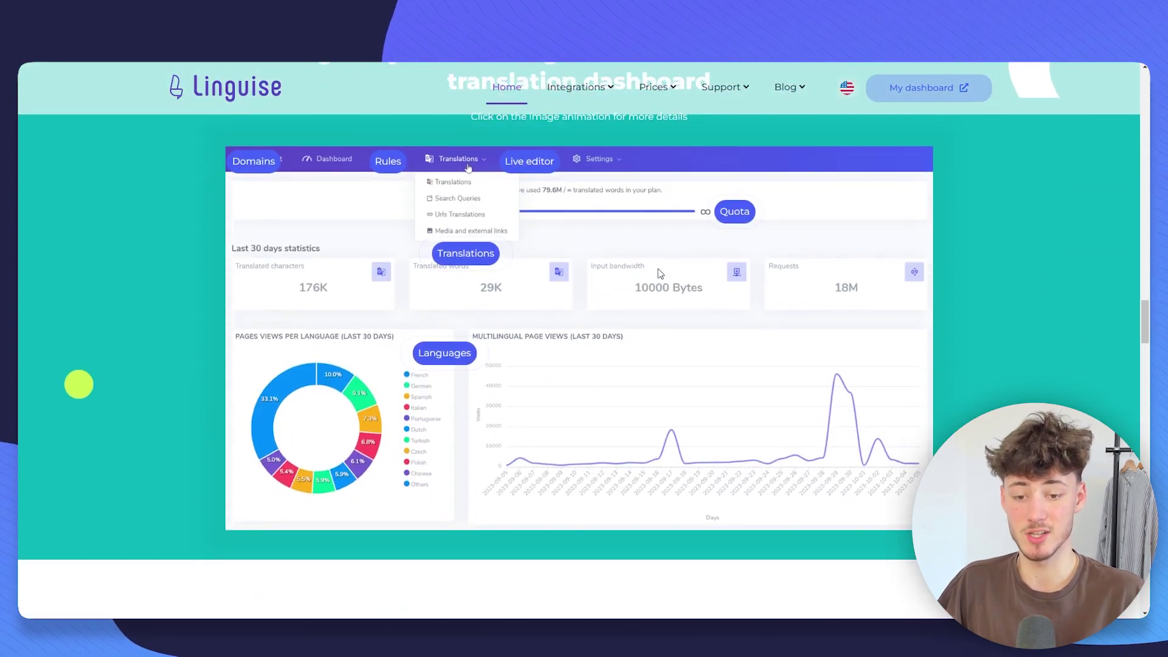
{"action": "scroll", "coordinate": [659, 274], "scroll_direction": "down", "scroll_amount": 3}
{"action": "scroll", "coordinate": [847, 347], "scroll_direction": "up", "scroll_amount": 12}
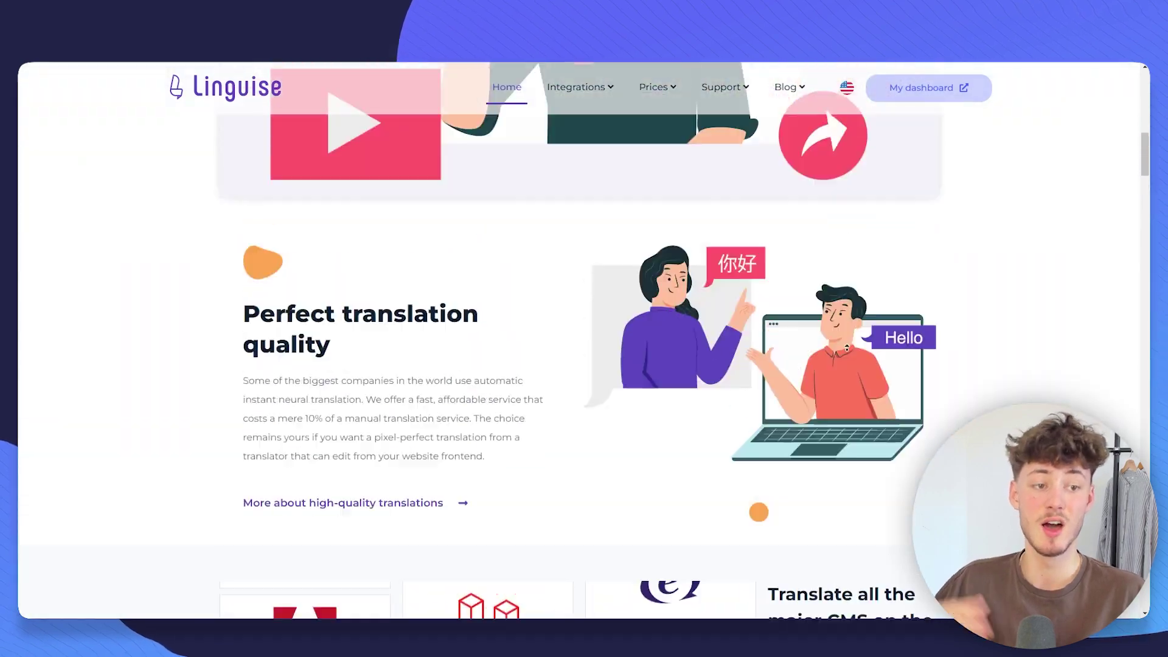
{"action": "scroll", "coordinate": [847, 347], "scroll_direction": "up", "scroll_amount": 8}
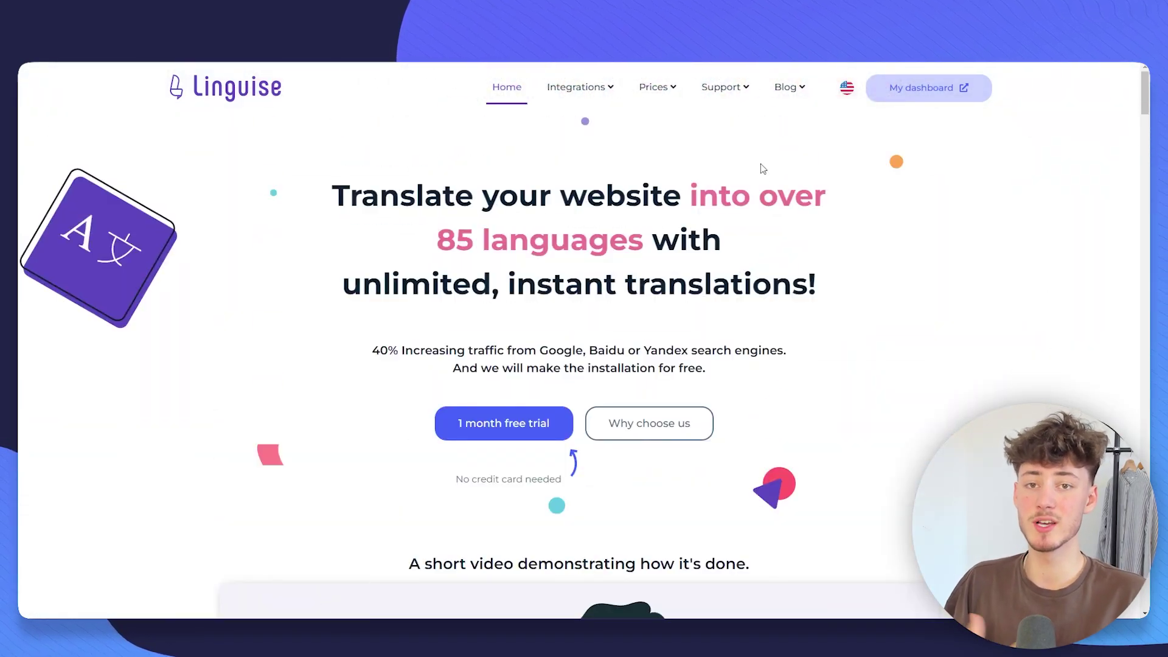
- Preview the Linguise site in German, then switch it back to English
{"action": "left_click", "coordinate": [847, 88]}
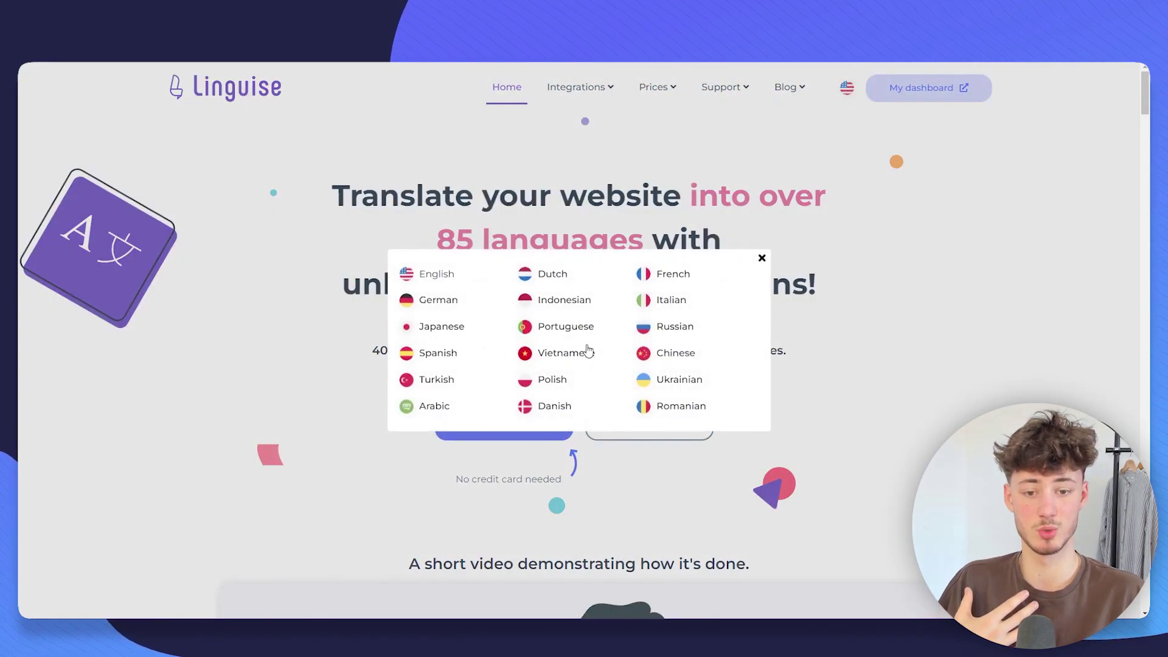
{"action": "left_click", "coordinate": [432, 306]}
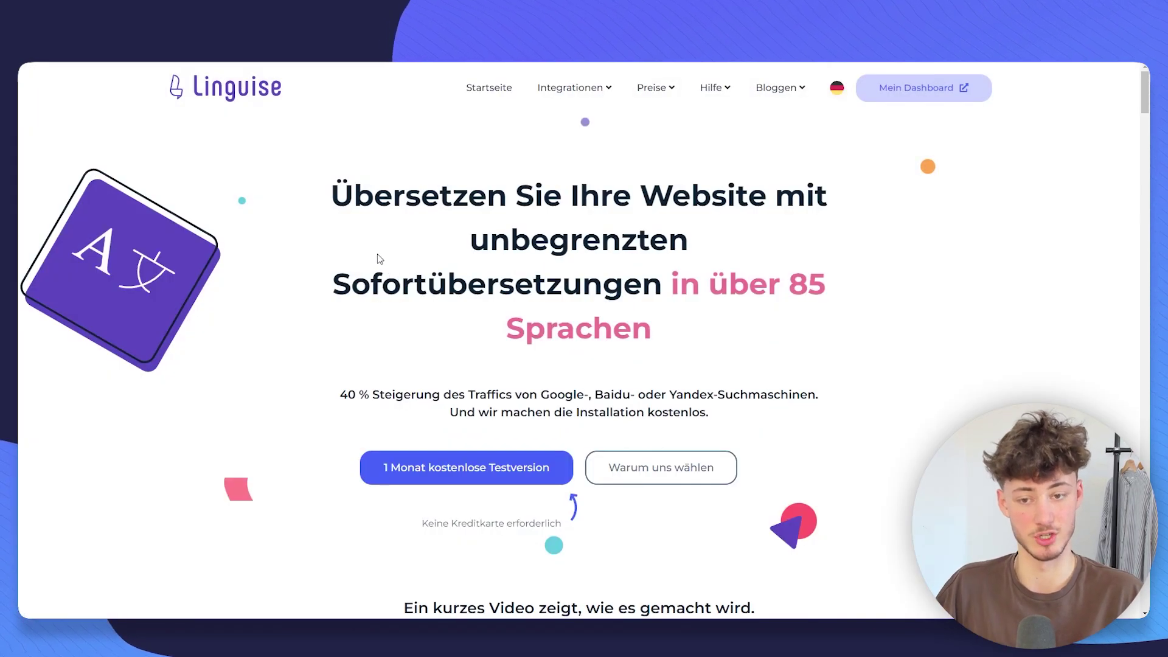
{"action": "left_click_drag", "start_coordinate": [332, 193], "coordinate": [739, 314]}
{"action": "left_click", "coordinate": [835, 91]}
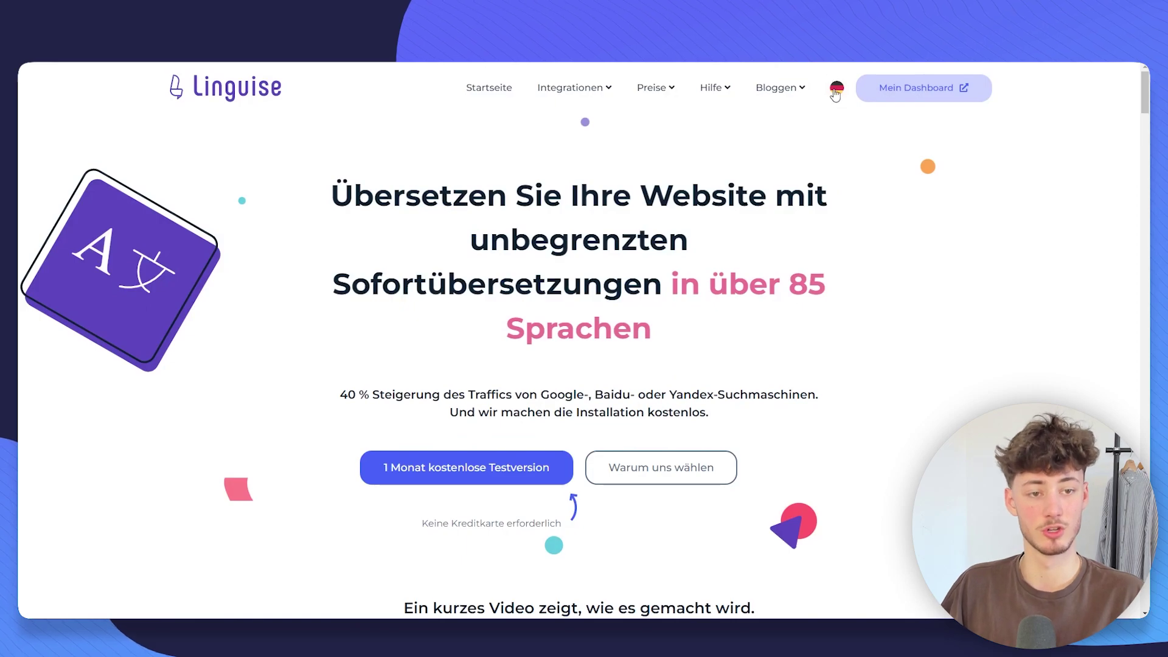
{"action": "left_click", "coordinate": [842, 93]}
{"action": "left_click", "coordinate": [436, 272]}
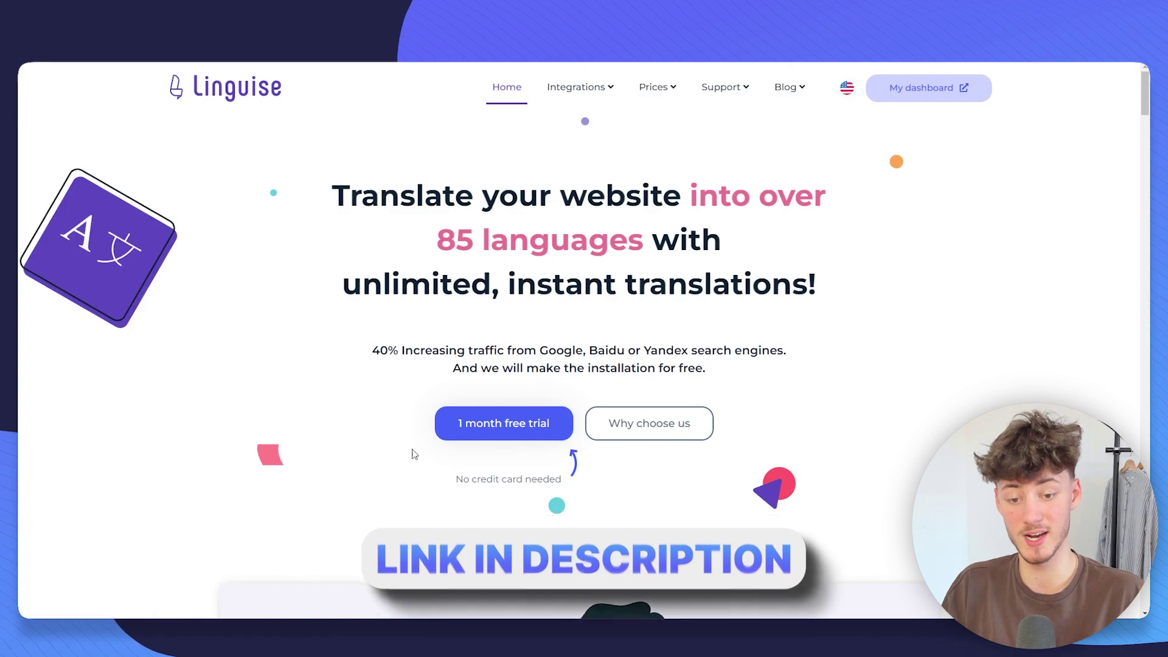
- Go to Prices and start the free-trial registration
{"action": "left_click", "coordinate": [535, 423]}
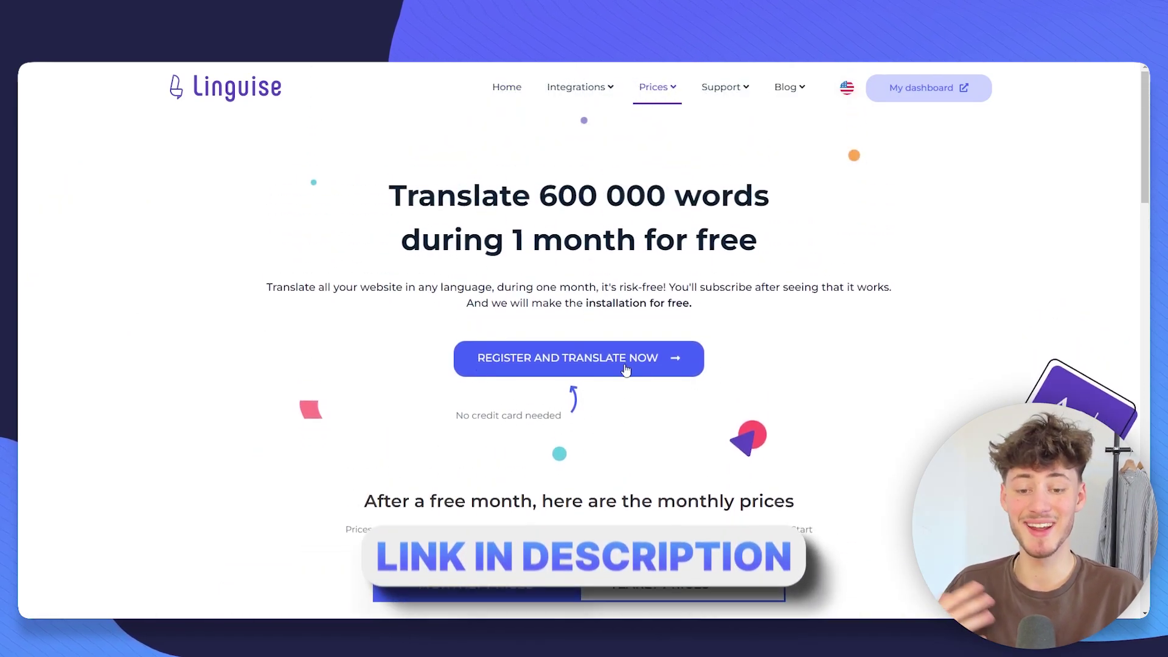
{"action": "left_click", "coordinate": [590, 359]}
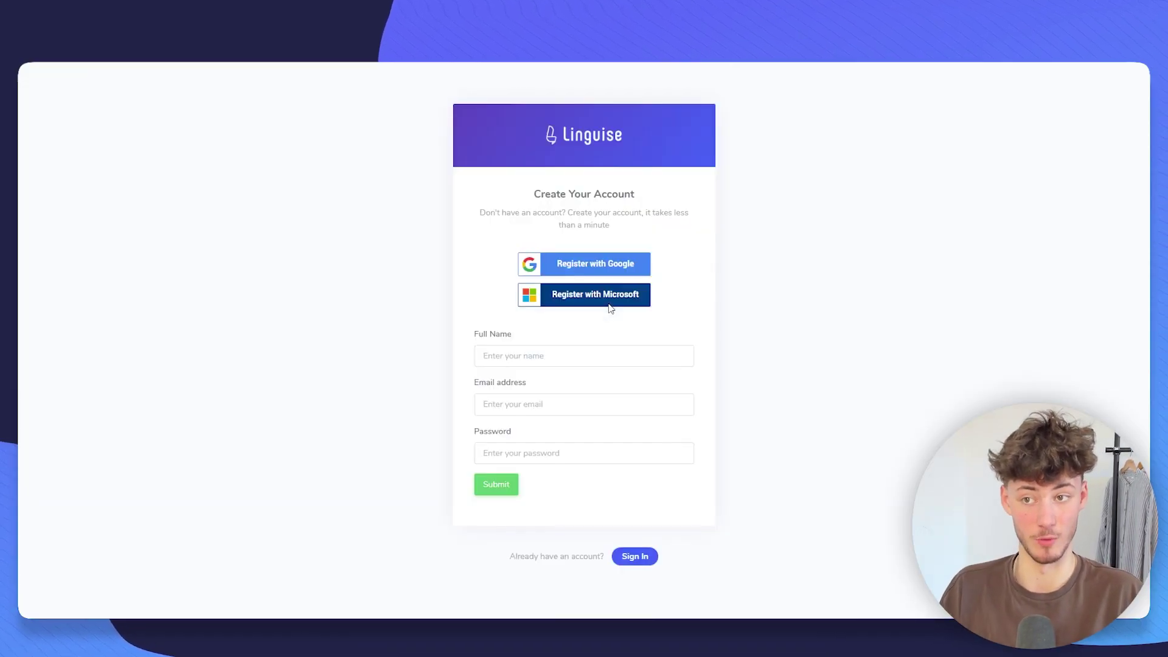
{"action": "left_click_drag", "start_coordinate": [483, 199], "coordinate": [729, 248]}
{"action": "left_click", "coordinate": [729, 246]}
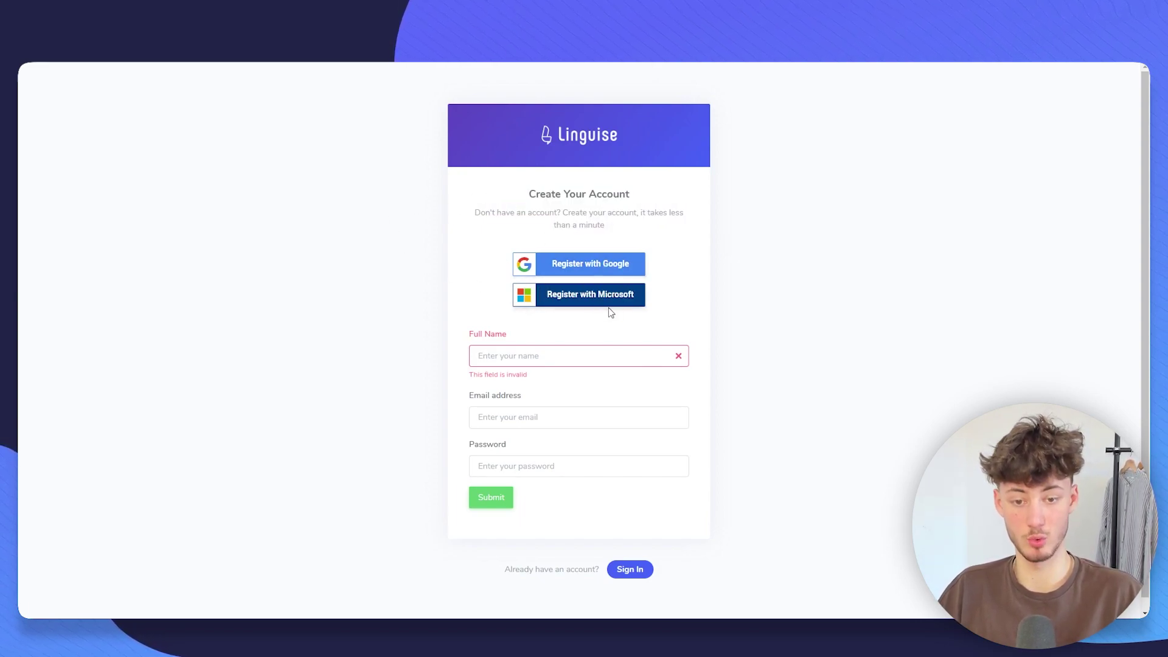
- Enter the account holder's name, e-mail and password, and submit the registration
{"action": "left_click", "coordinate": [541, 363]}
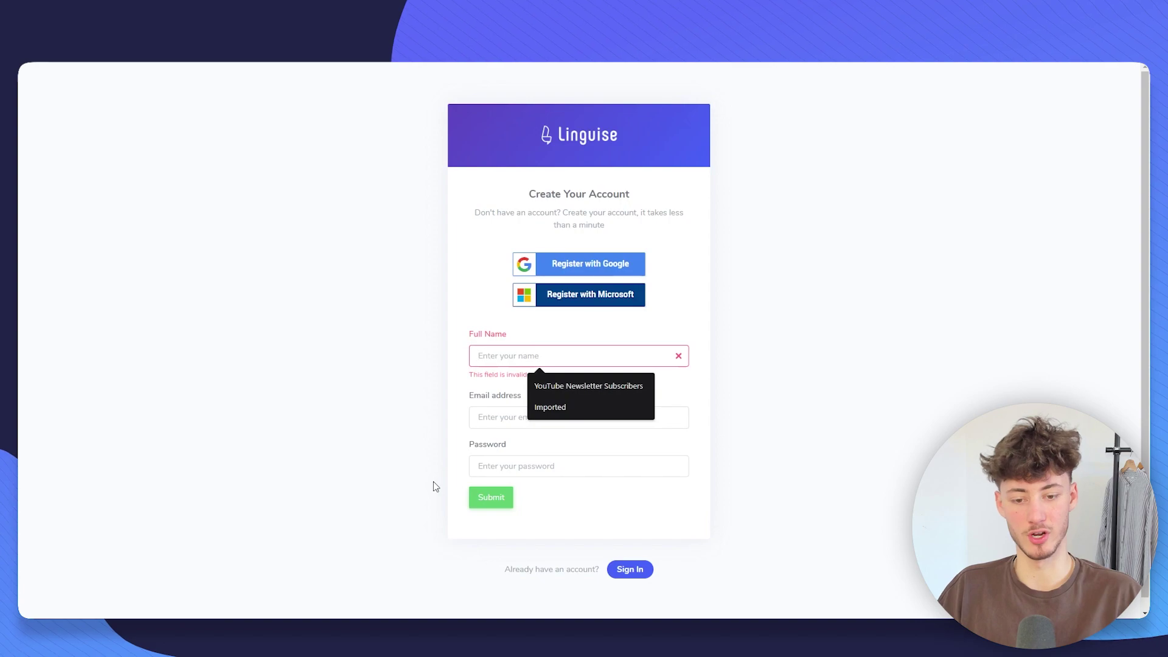
{"action": "type", "text": "Elai"}
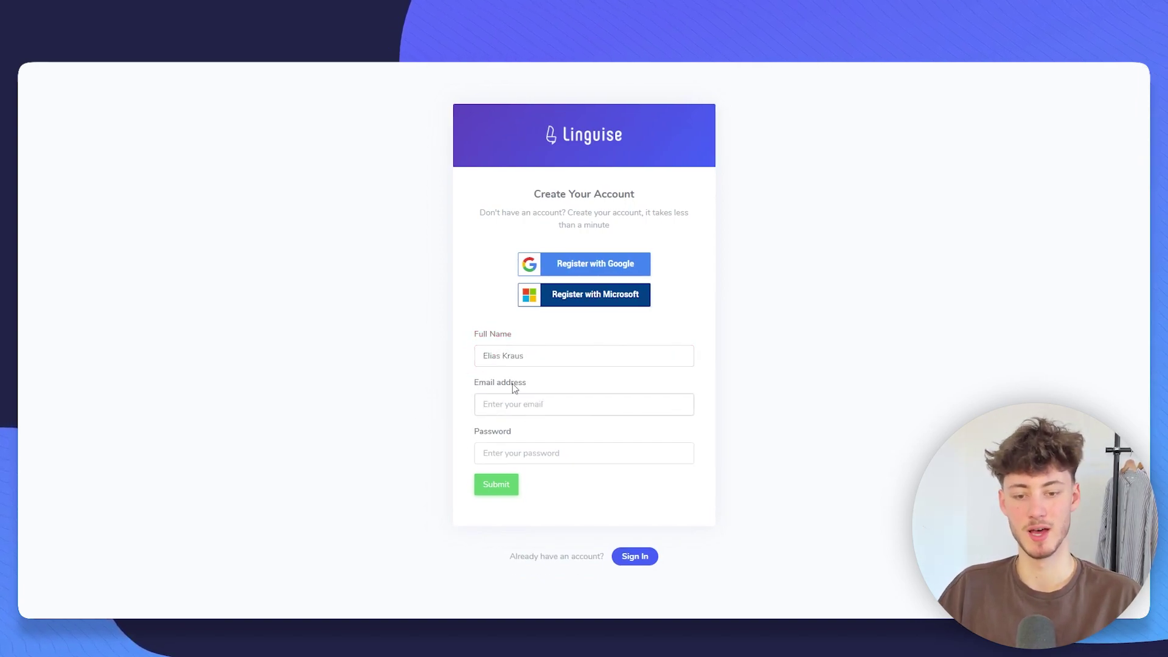
{"action": "left_click", "coordinate": [532, 404]}
{"action": "left_click", "coordinate": [541, 452]}
{"action": "left_click", "coordinate": [542, 453]}
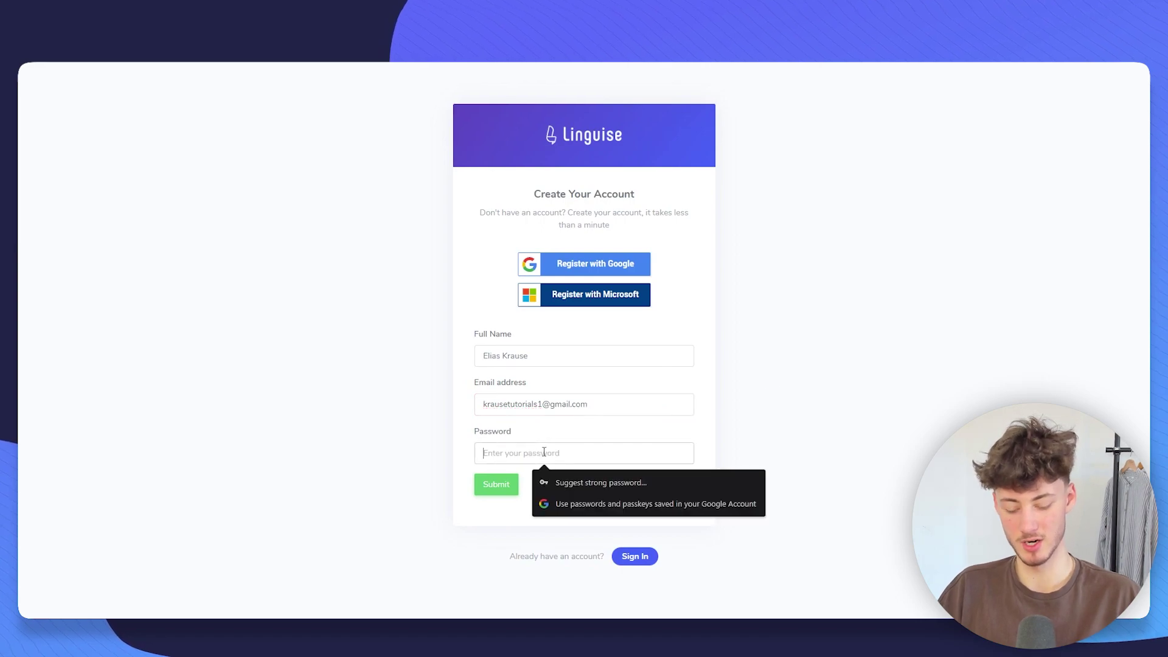
{"action": "type", "text": "••••••••"}
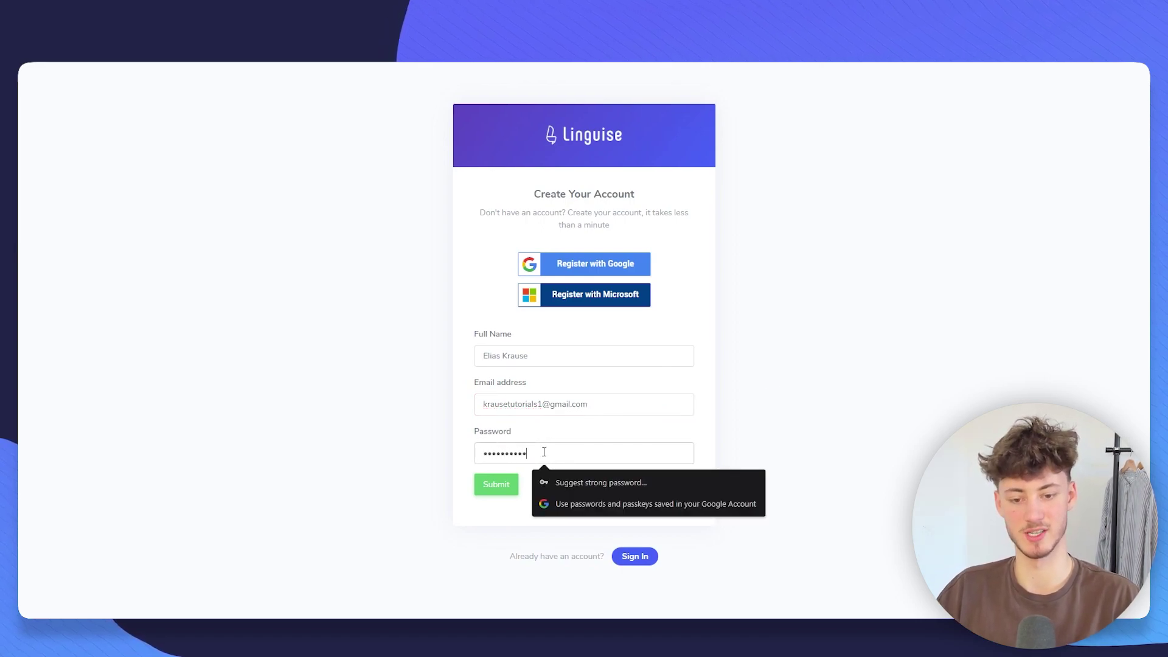
{"action": "left_click", "coordinate": [514, 485]}
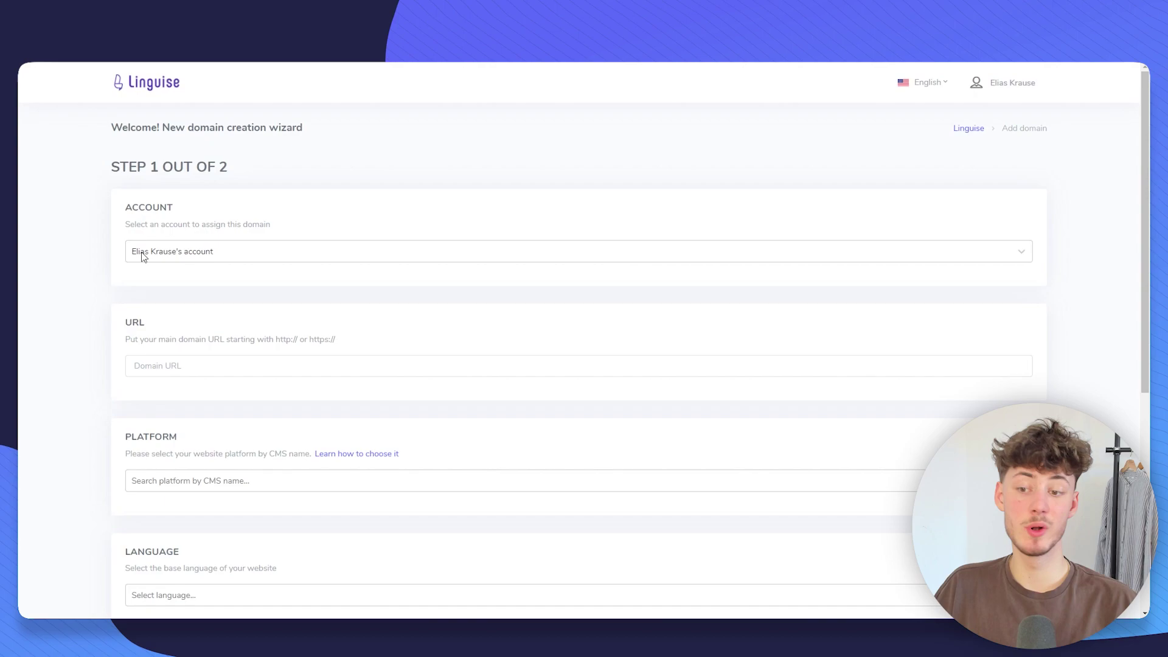
- Review the Step 1 of 2 wizard, highlighting its URL section heading
{"action": "left_click_drag", "start_coordinate": [110, 165], "coordinate": [381, 167]}
{"action": "left_click", "coordinate": [375, 159]}
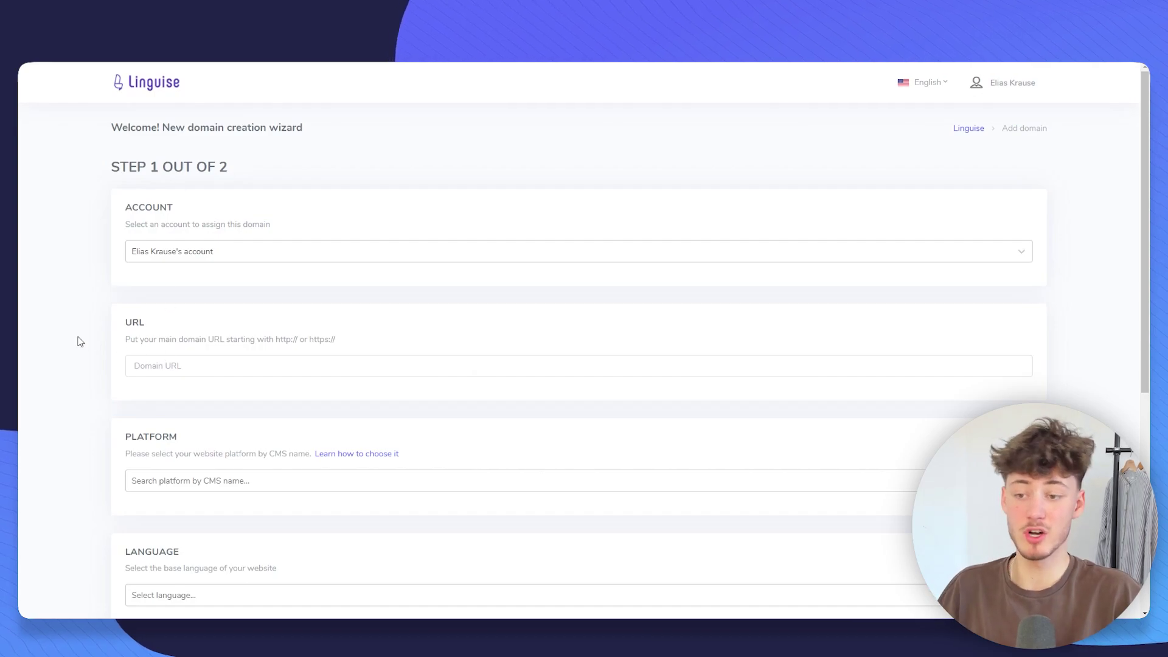
{"action": "left_click_drag", "start_coordinate": [127, 321], "coordinate": [182, 330]}
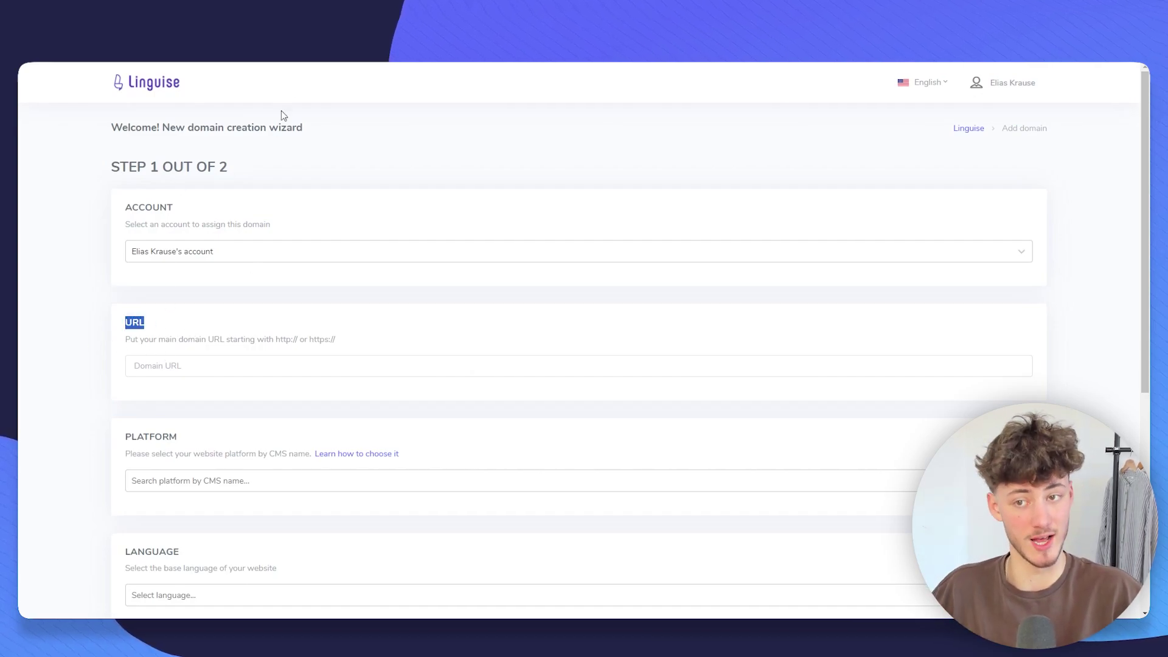
- Open the custom domain's details under Shopify Settings > Domains
{"action": "left_click", "coordinate": [254, 323]}
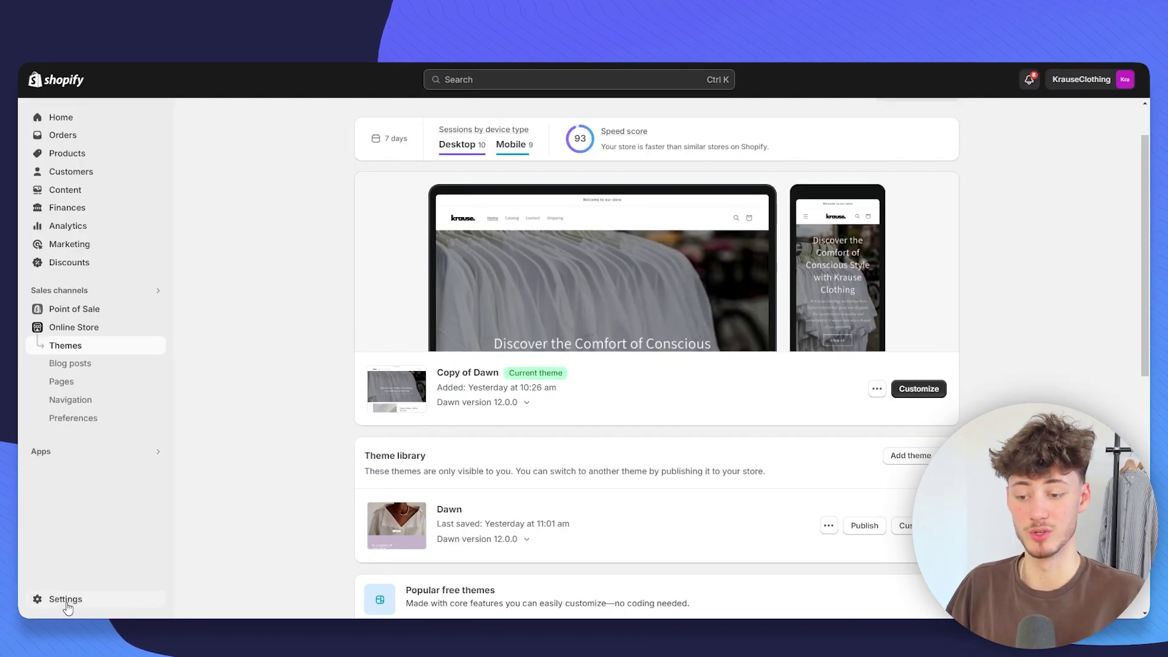
{"action": "left_click", "coordinate": [71, 602]}
{"action": "scroll", "coordinate": [372, 386], "scroll_direction": "down", "scroll_amount": 5}
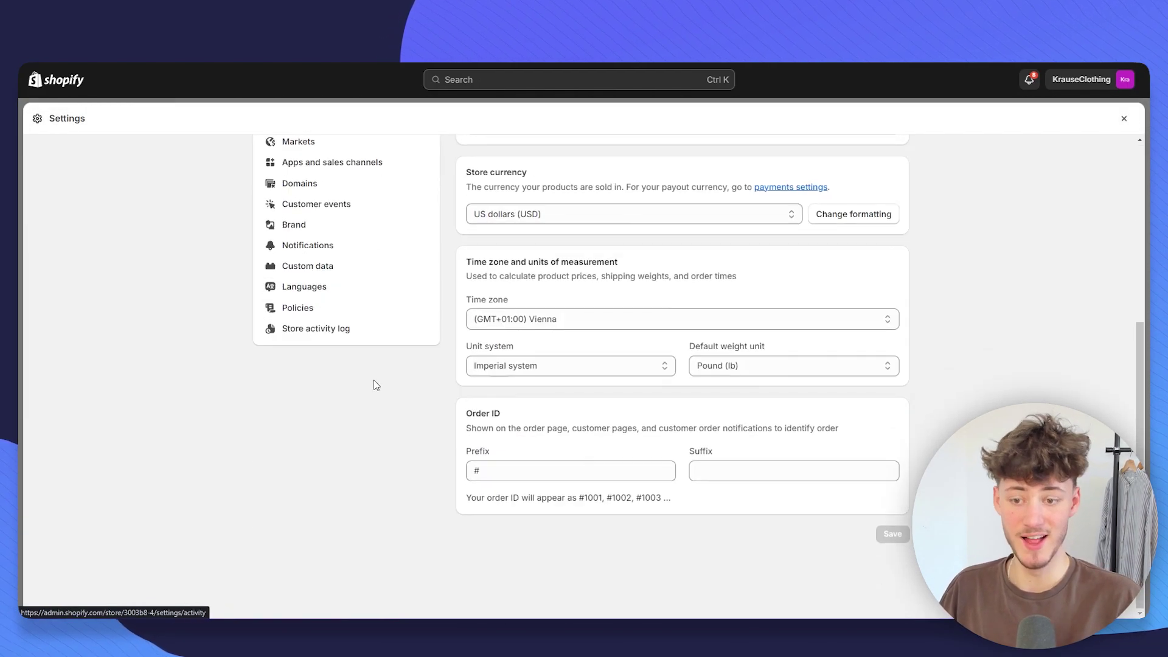
{"action": "scroll", "coordinate": [321, 308], "scroll_direction": "up", "scroll_amount": 1}
{"action": "scroll", "coordinate": [329, 323], "scroll_direction": "up", "scroll_amount": 3}
{"action": "left_click", "coordinate": [307, 346]}
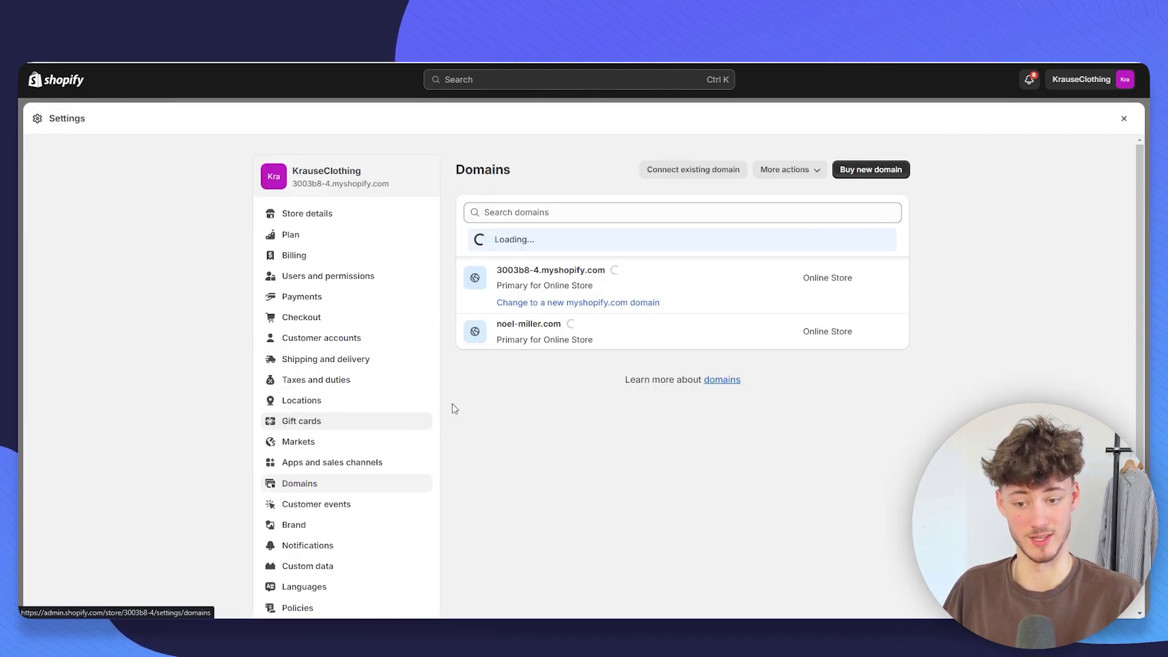
{"action": "left_click", "coordinate": [532, 283]}
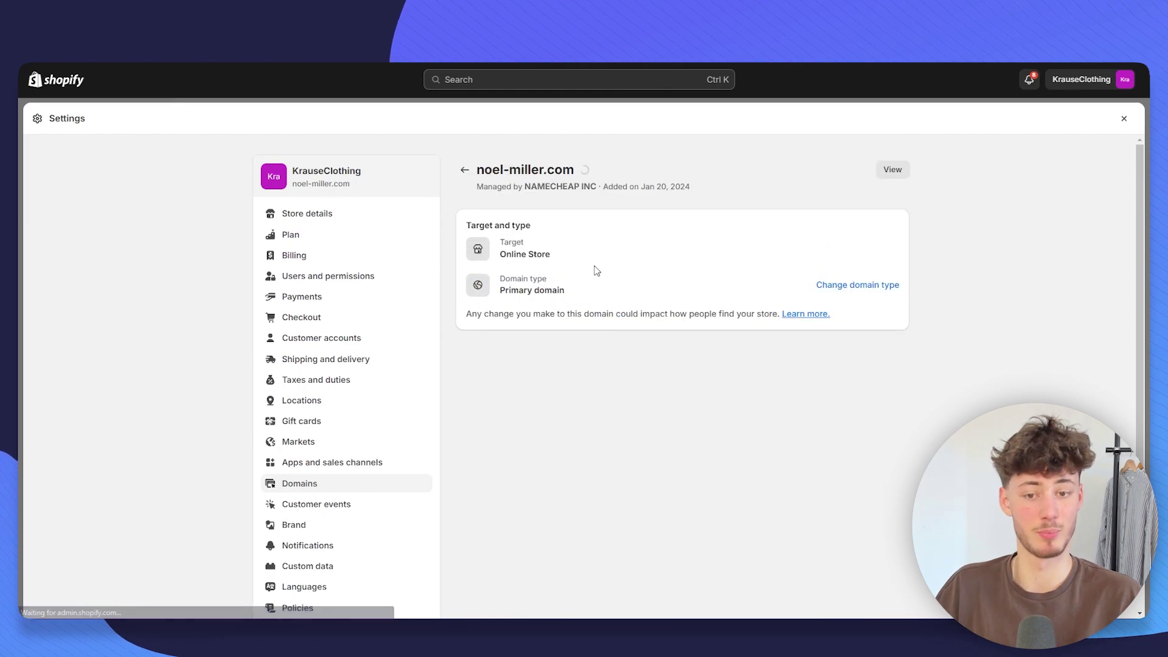
- Select the store's domain name and copy it to the clipboard
{"action": "left_click_drag", "start_coordinate": [575, 170], "coordinate": [475, 171]}
{"action": "right_click", "coordinate": [523, 172]}
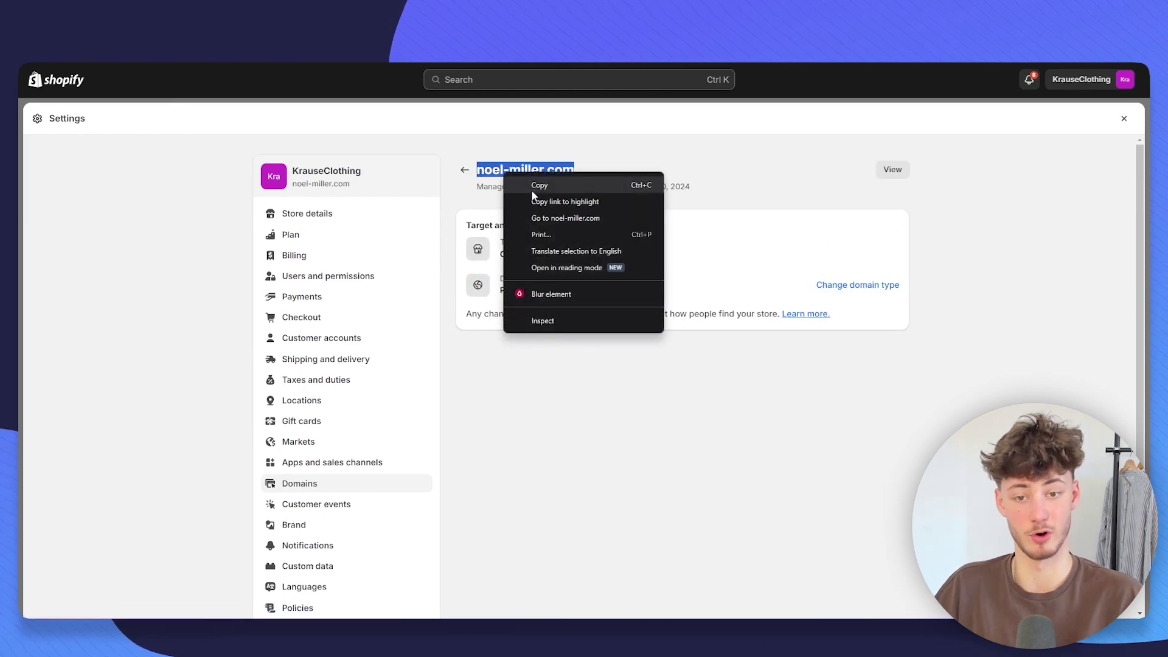
{"action": "left_click", "coordinate": [544, 182]}
{"action": "right_click", "coordinate": [526, 173]}
{"action": "left_click", "coordinate": [551, 183]}
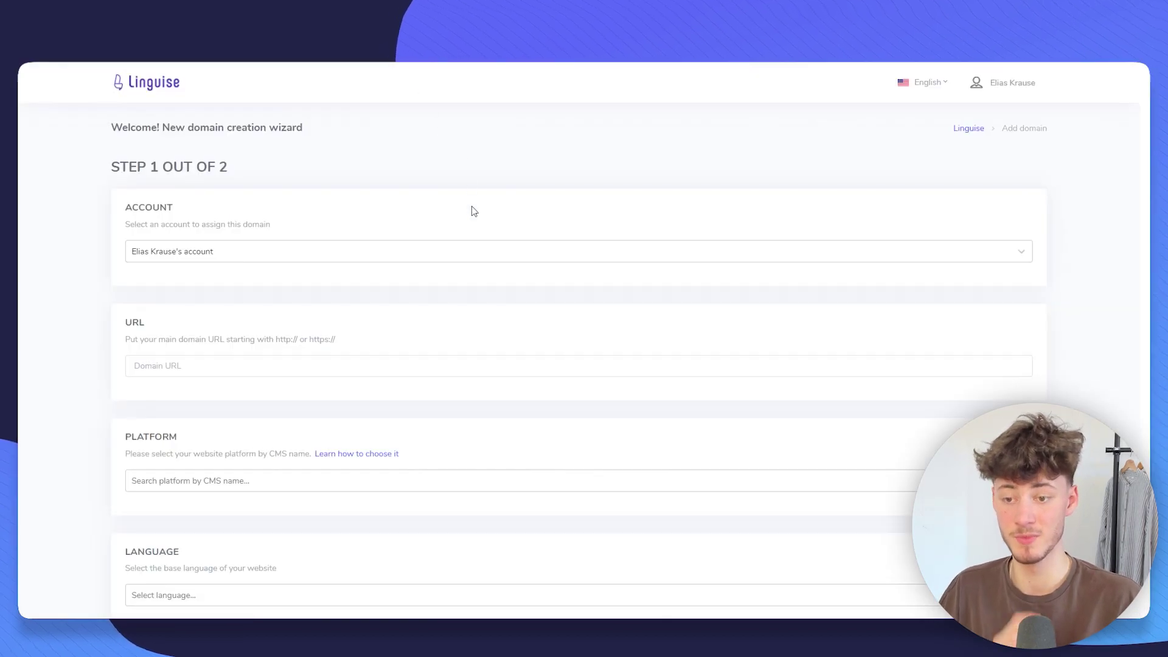
{"action": "left_click", "coordinate": [295, 367]}
{"action": "key", "text": "ctrl+v"}
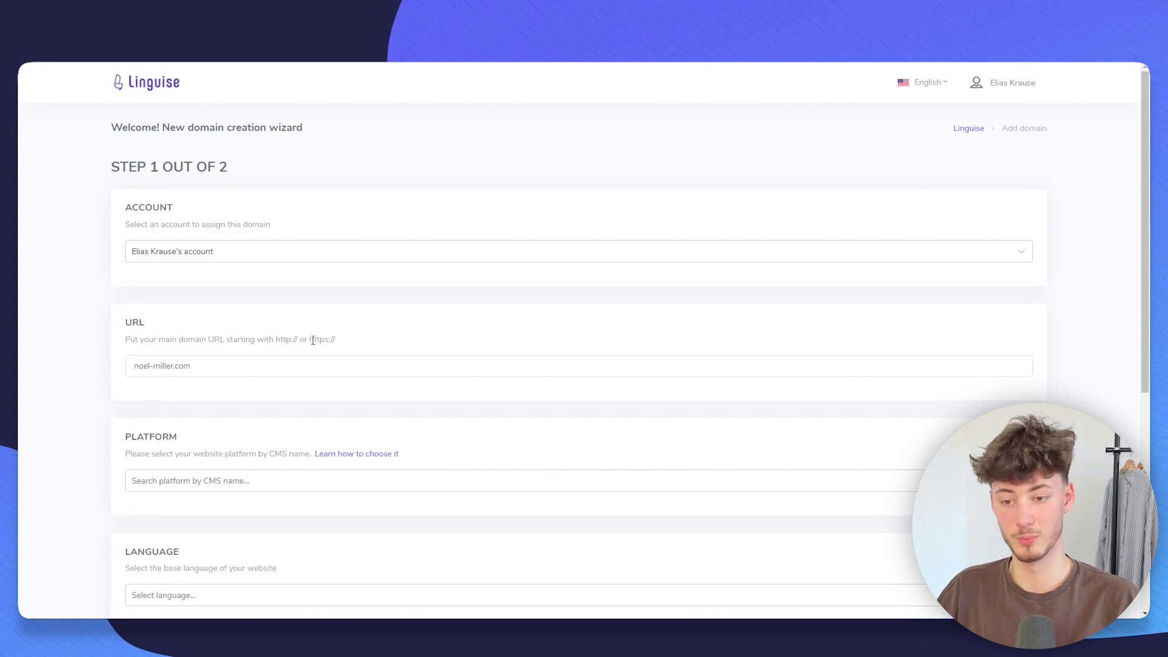
{"action": "left_click_drag", "start_coordinate": [309, 338], "coordinate": [345, 343]}
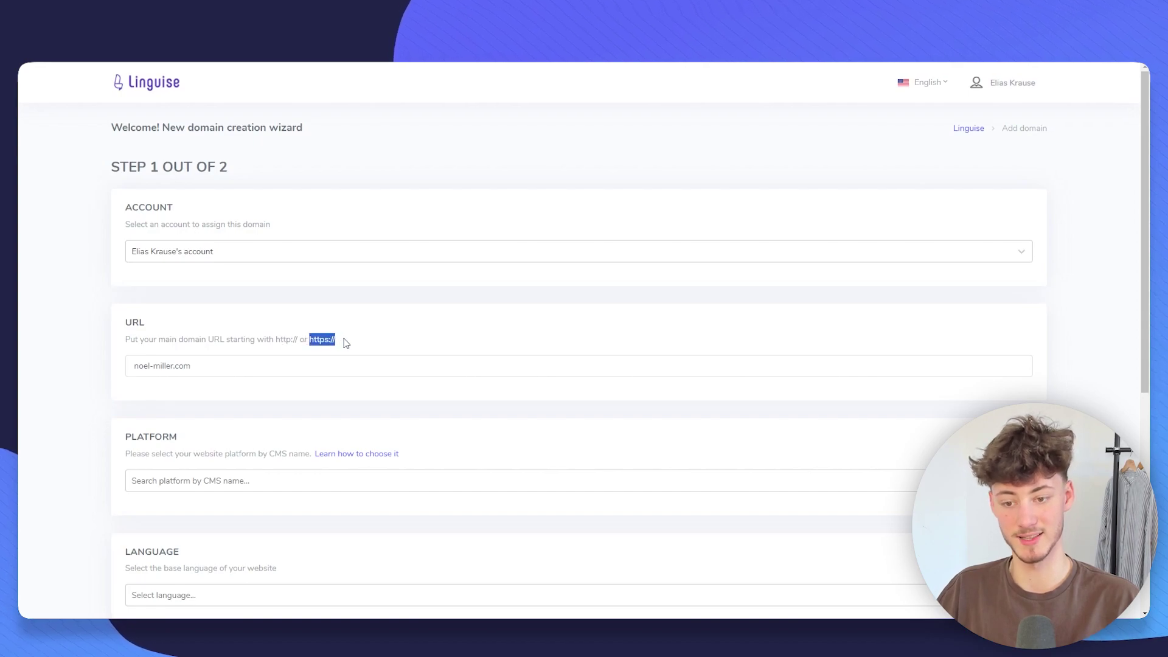
{"action": "left_click", "coordinate": [134, 368]}
{"action": "key", "text": "ctrl+v"}
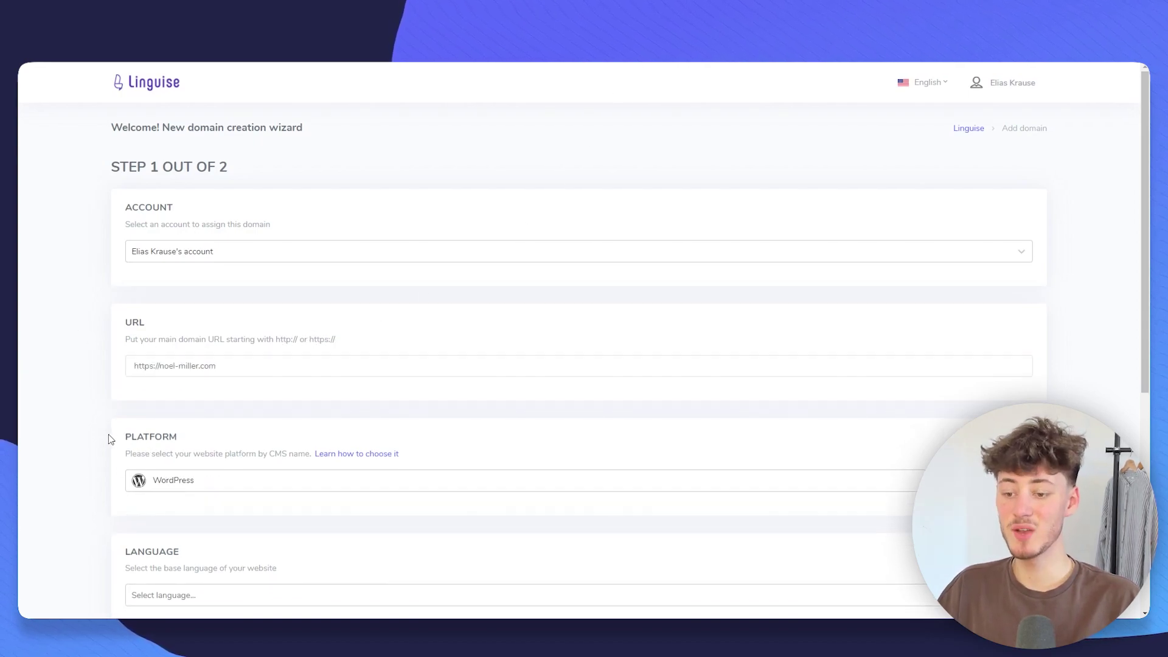
- Set the website platform to Shopify
{"action": "left_click_drag", "start_coordinate": [109, 438], "coordinate": [203, 437]}
{"action": "left_click", "coordinate": [213, 434]}
{"action": "scroll", "coordinate": [221, 431], "scroll_direction": "down", "scroll_amount": 1}
{"action": "scroll", "coordinate": [221, 430], "scroll_direction": "down", "scroll_amount": 3}
{"action": "left_click", "coordinate": [192, 356]}
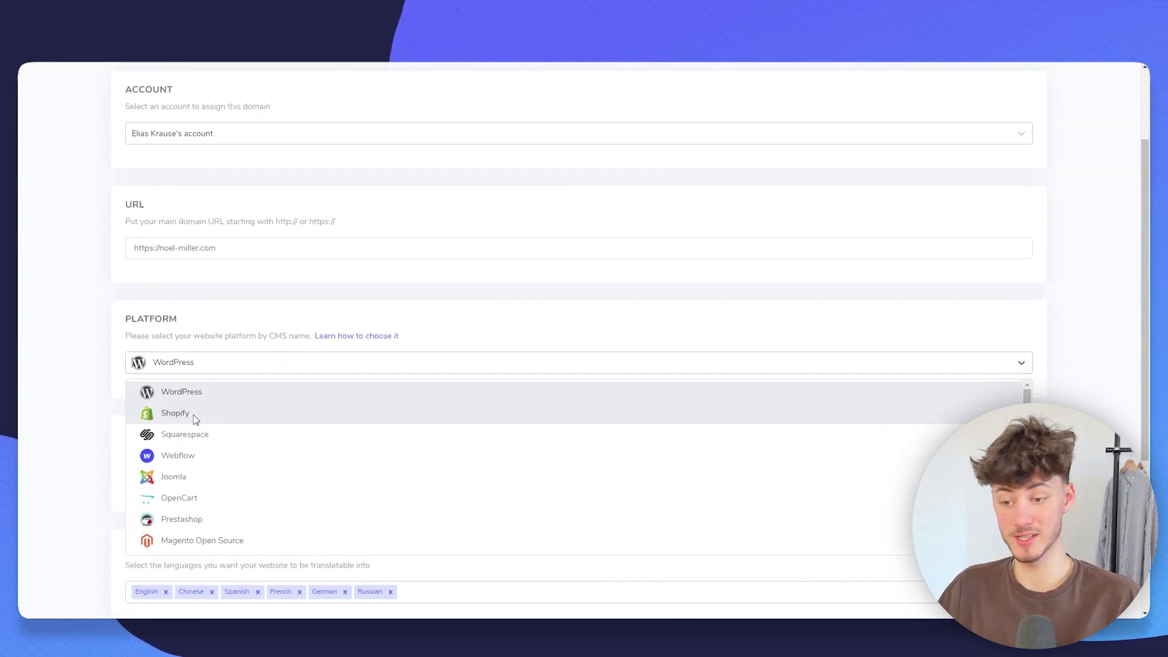
{"action": "left_click", "coordinate": [195, 420]}
{"action": "left_click", "coordinate": [216, 366]}
{"action": "scroll", "coordinate": [247, 448], "scroll_direction": "down", "scroll_amount": 4}
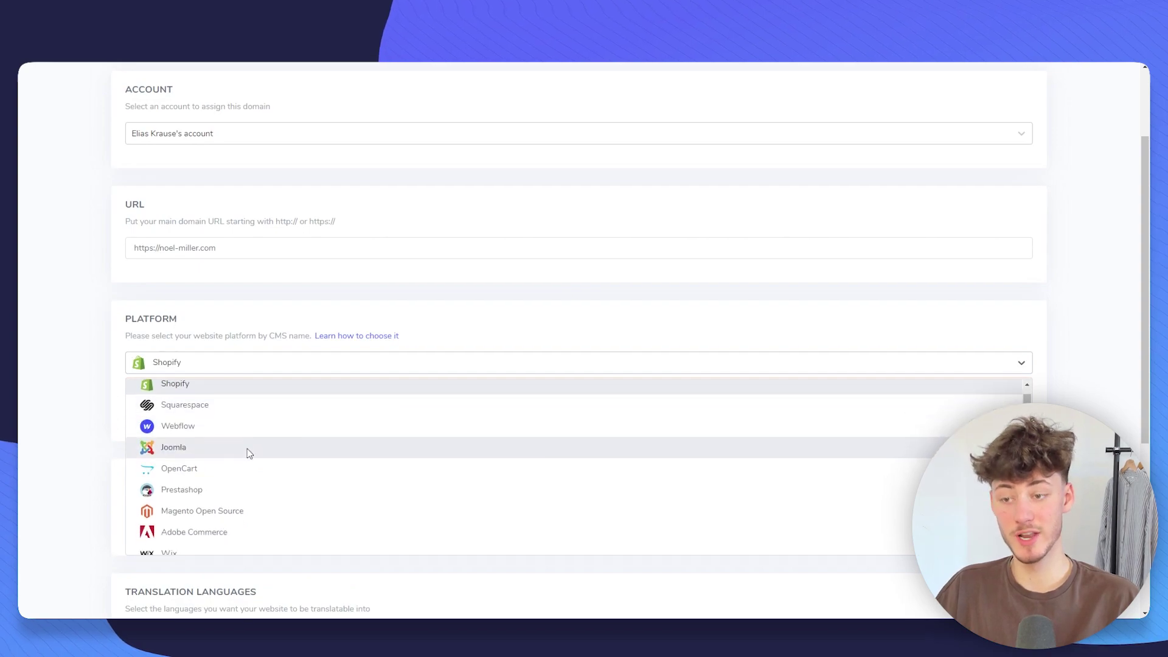
{"action": "scroll", "coordinate": [231, 468], "scroll_direction": "down", "scroll_amount": 5}
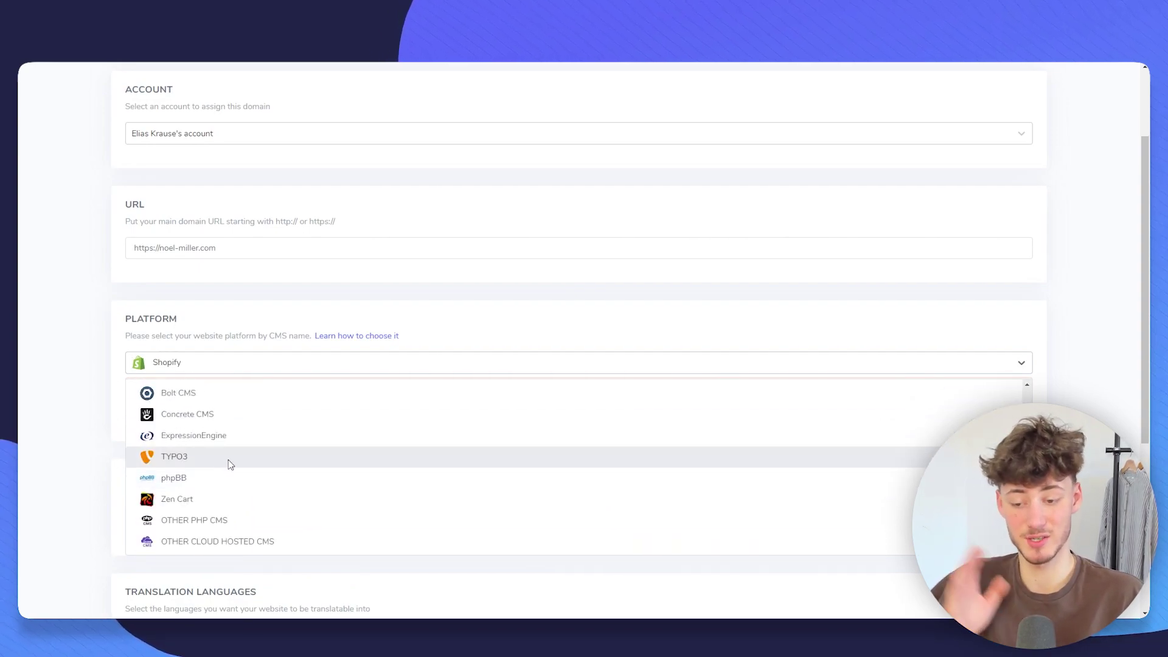
- Choose English as the website's base language
{"action": "left_click", "coordinate": [94, 417]}
{"action": "scroll", "coordinate": [224, 368], "scroll_direction": "down", "scroll_amount": 3}
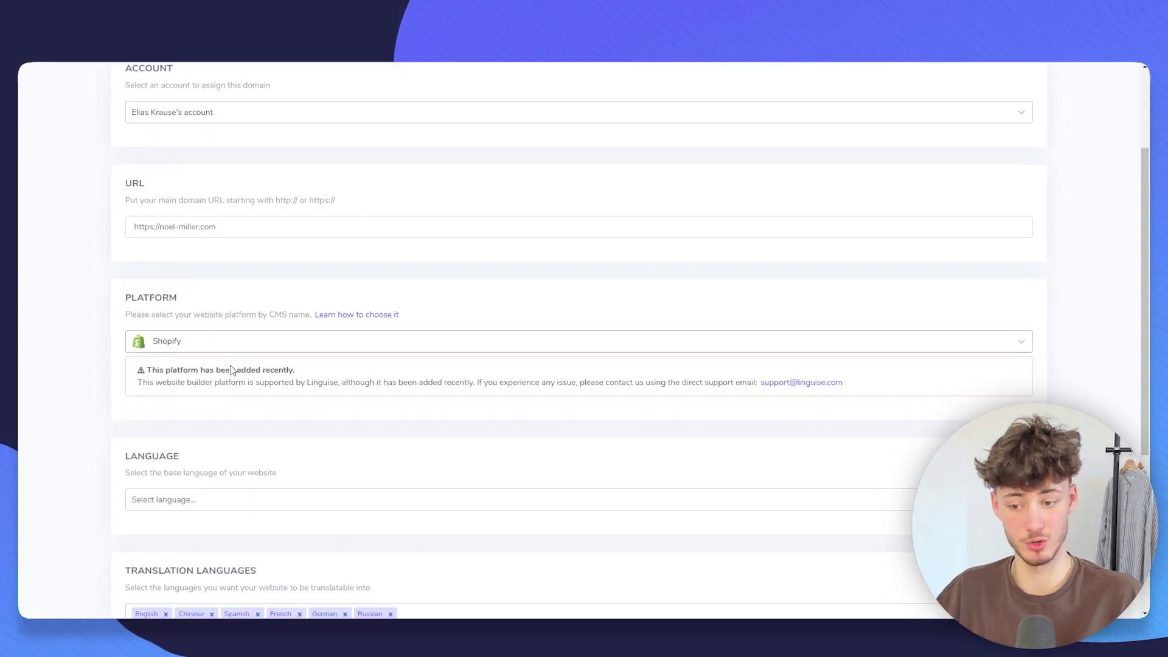
{"action": "double_click", "coordinate": [156, 298]}
{"action": "left_click", "coordinate": [269, 298]}
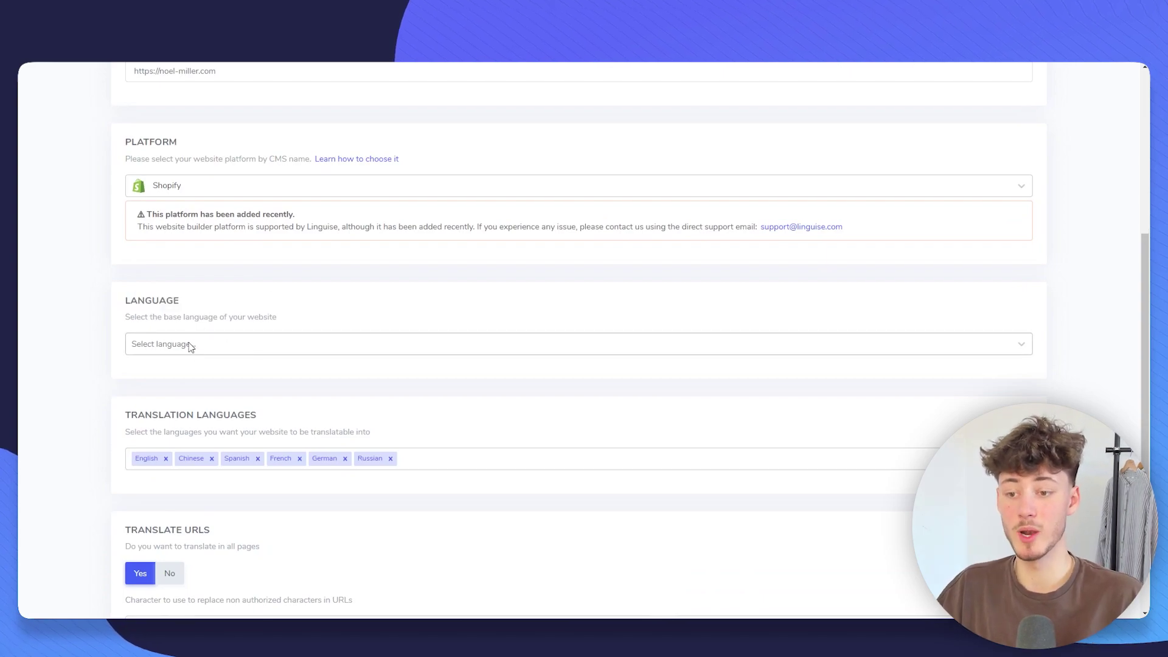
{"action": "left_click_drag", "start_coordinate": [162, 317], "coordinate": [246, 318]}
{"action": "left_click", "coordinate": [273, 323]}
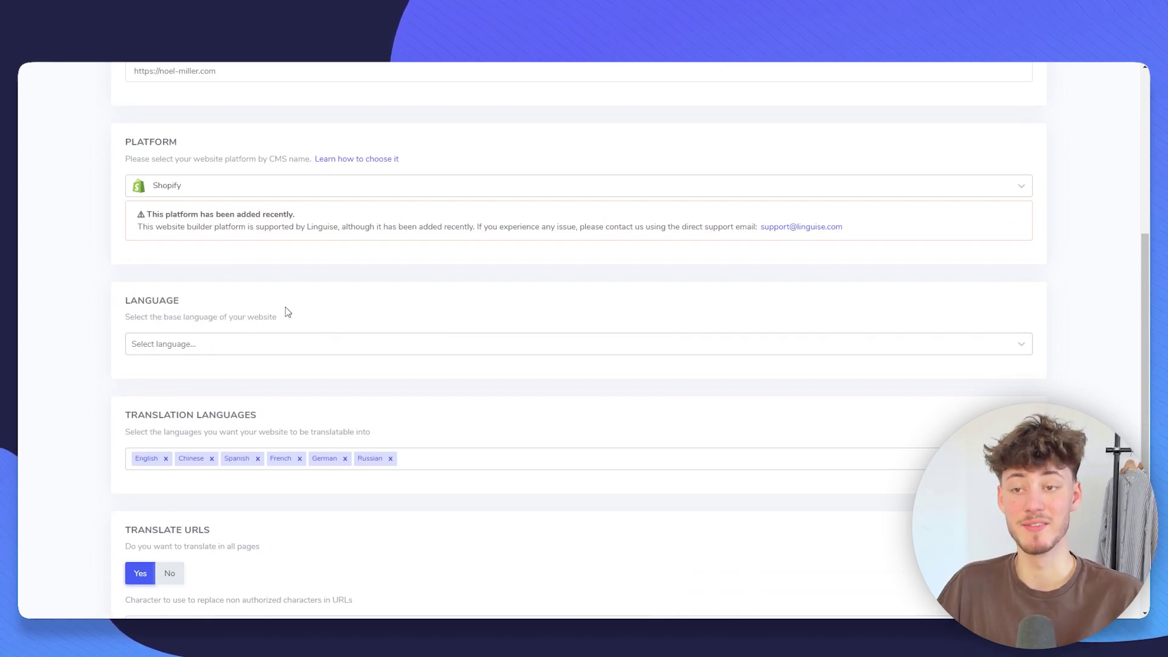
{"action": "left_click", "coordinate": [267, 342]}
{"action": "type", "text": "Englis"}
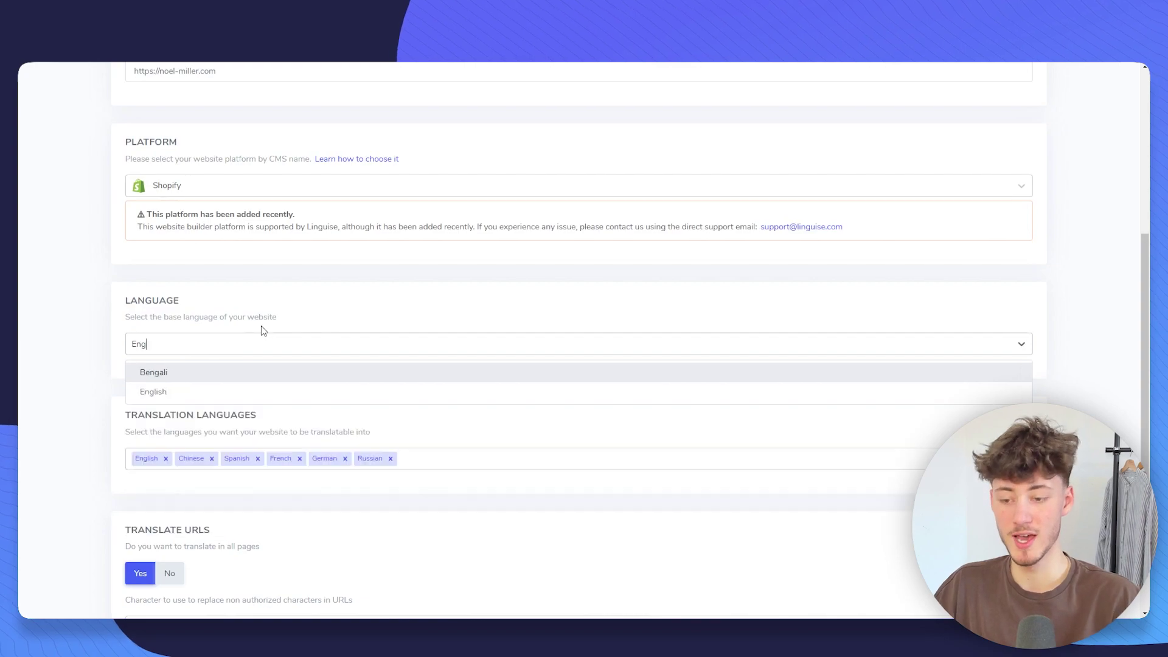
{"action": "left_click", "coordinate": [188, 378]}
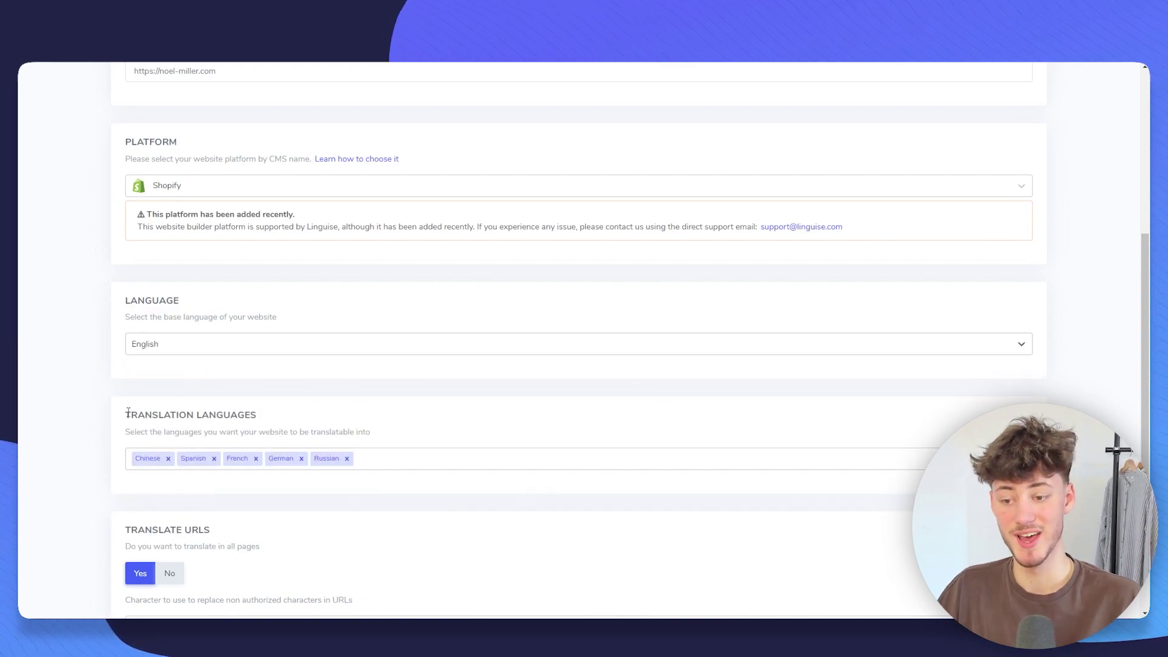
- Review the Translation Languages list, leaving Chinese, Spanish, French, German and Russian unchanged
{"action": "left_click_drag", "start_coordinate": [128, 412], "coordinate": [301, 412]}
{"action": "left_click", "coordinate": [301, 414]}
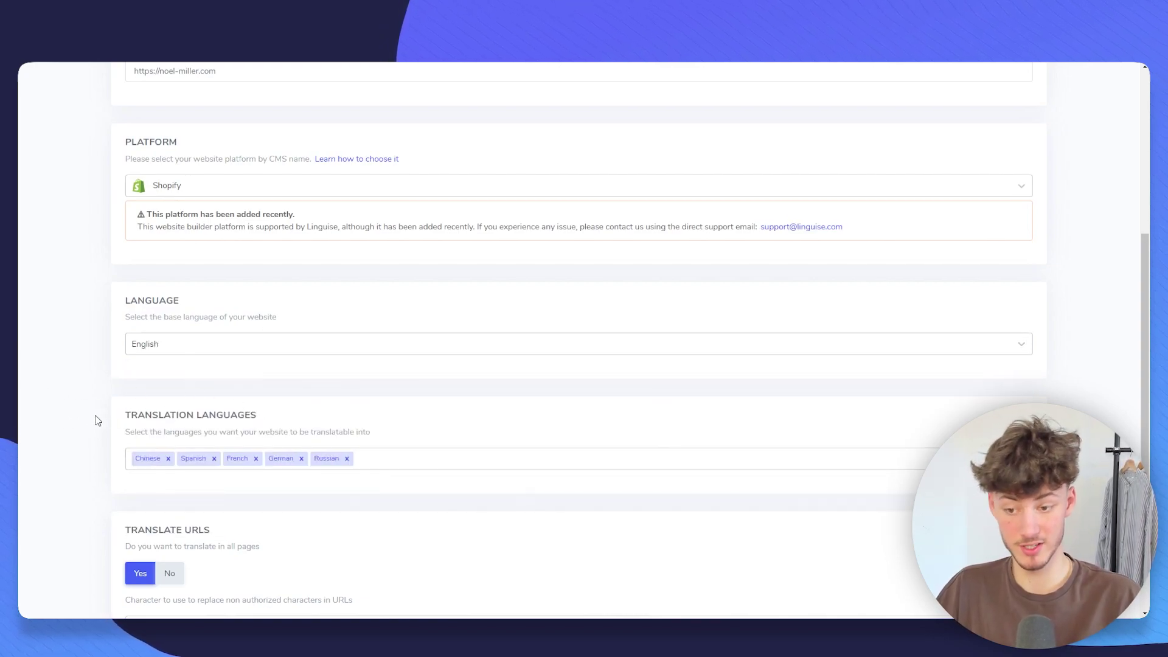
{"action": "left_click_drag", "start_coordinate": [97, 421], "coordinate": [318, 412]}
{"action": "left_click", "coordinate": [206, 393]}
{"action": "scroll", "coordinate": [206, 393], "scroll_direction": "down", "scroll_amount": 2}
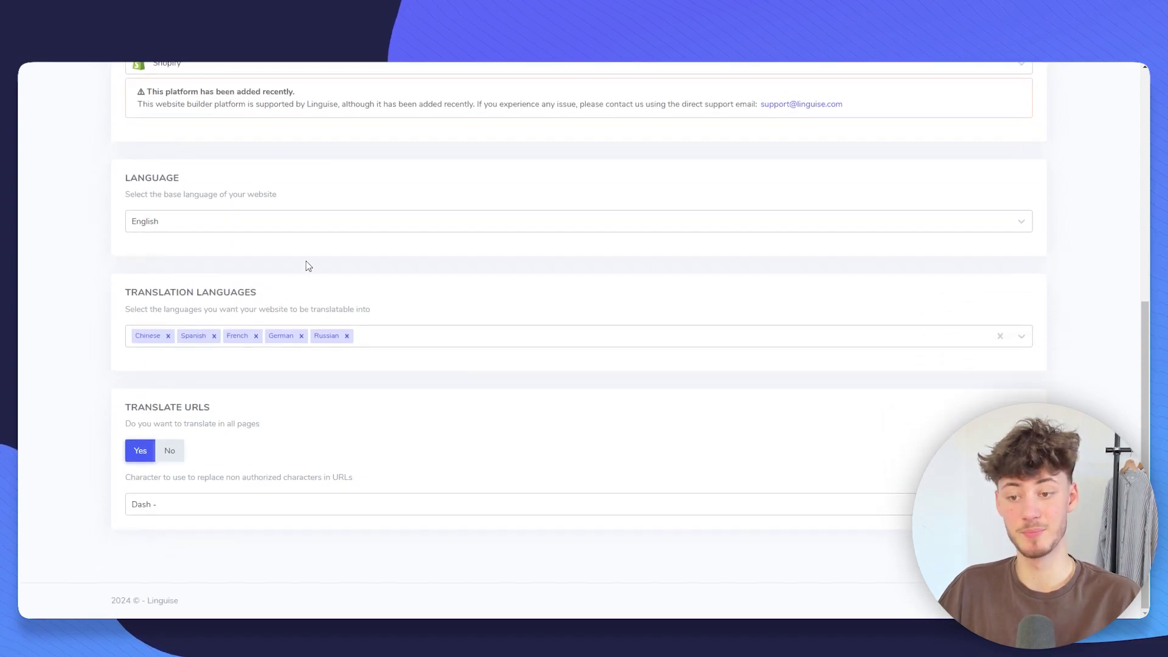
{"action": "left_click", "coordinate": [417, 344]}
{"action": "scroll", "coordinate": [389, 426], "scroll_direction": "down", "scroll_amount": 10}
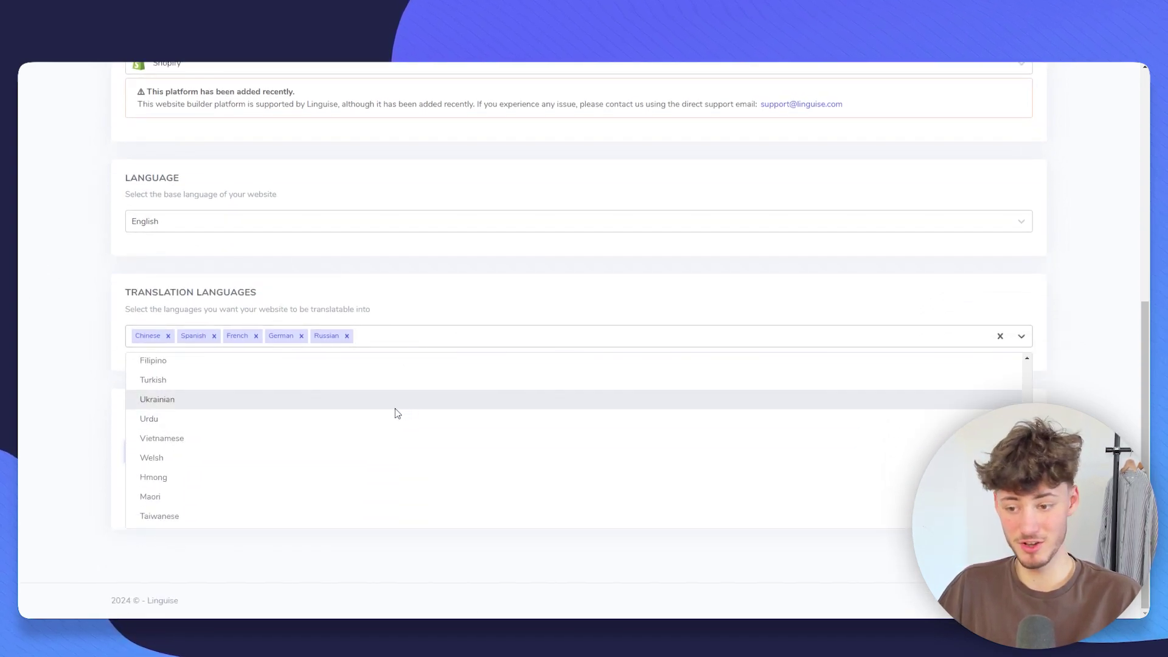
{"action": "scroll", "coordinate": [396, 412], "scroll_direction": "up", "scroll_amount": 15}
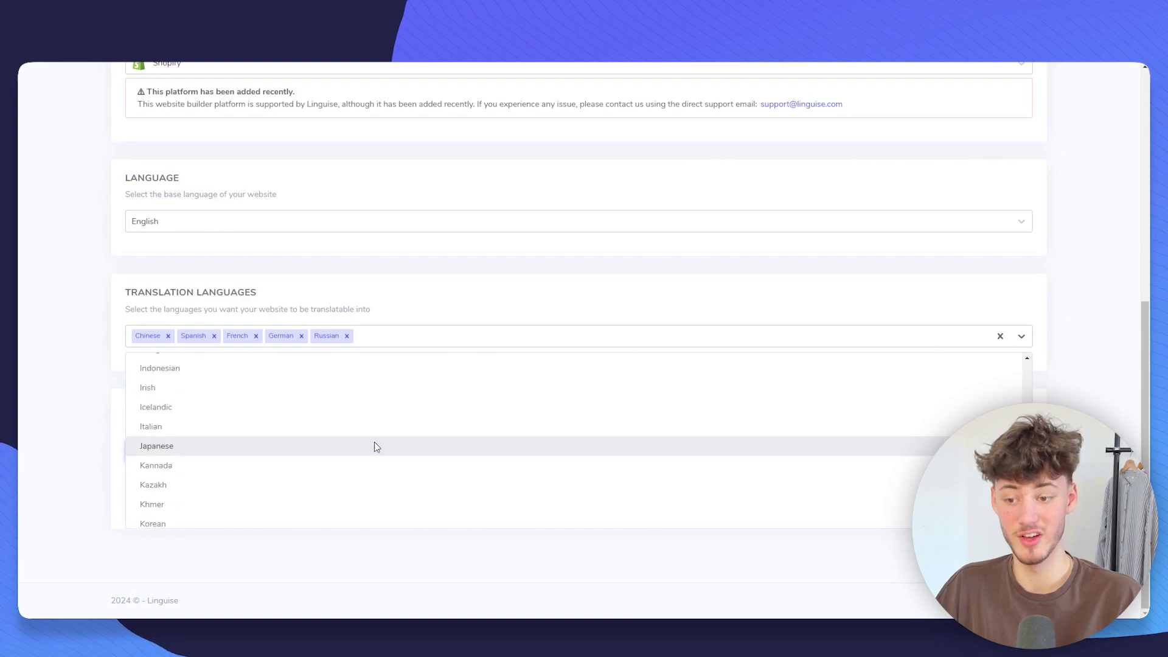
{"action": "scroll", "coordinate": [231, 505], "scroll_direction": "up", "scroll_amount": 5}
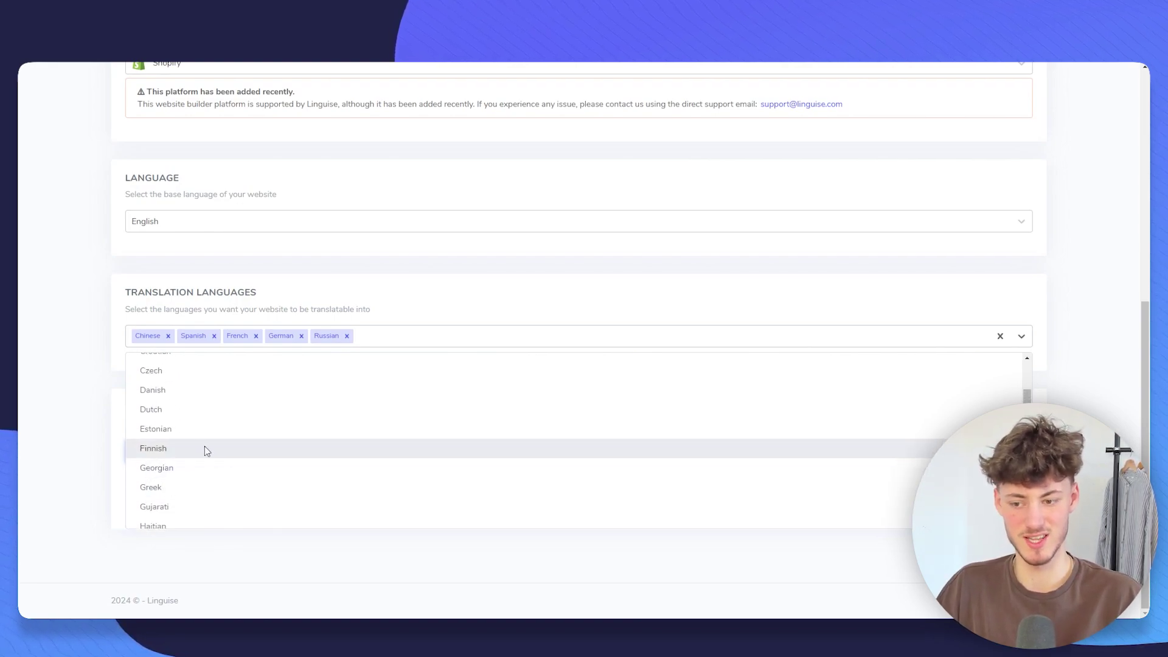
{"action": "scroll", "coordinate": [205, 453], "scroll_direction": "up", "scroll_amount": 1}
{"action": "scroll", "coordinate": [204, 460], "scroll_direction": "down", "scroll_amount": 7}
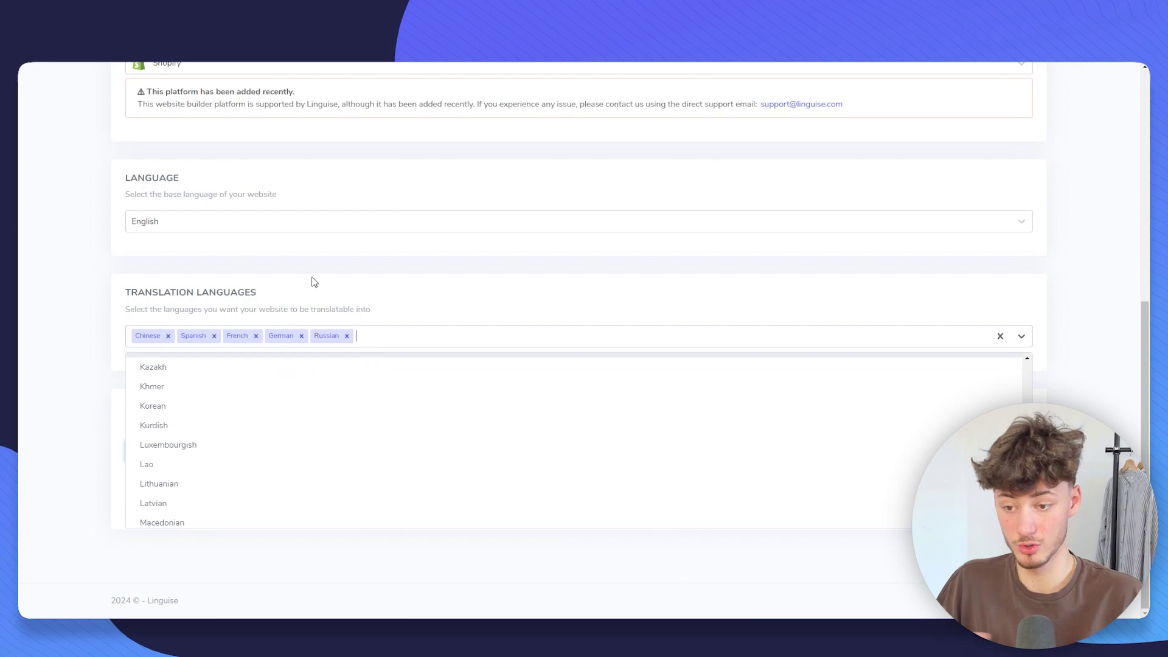
{"action": "left_click", "coordinate": [354, 303]}
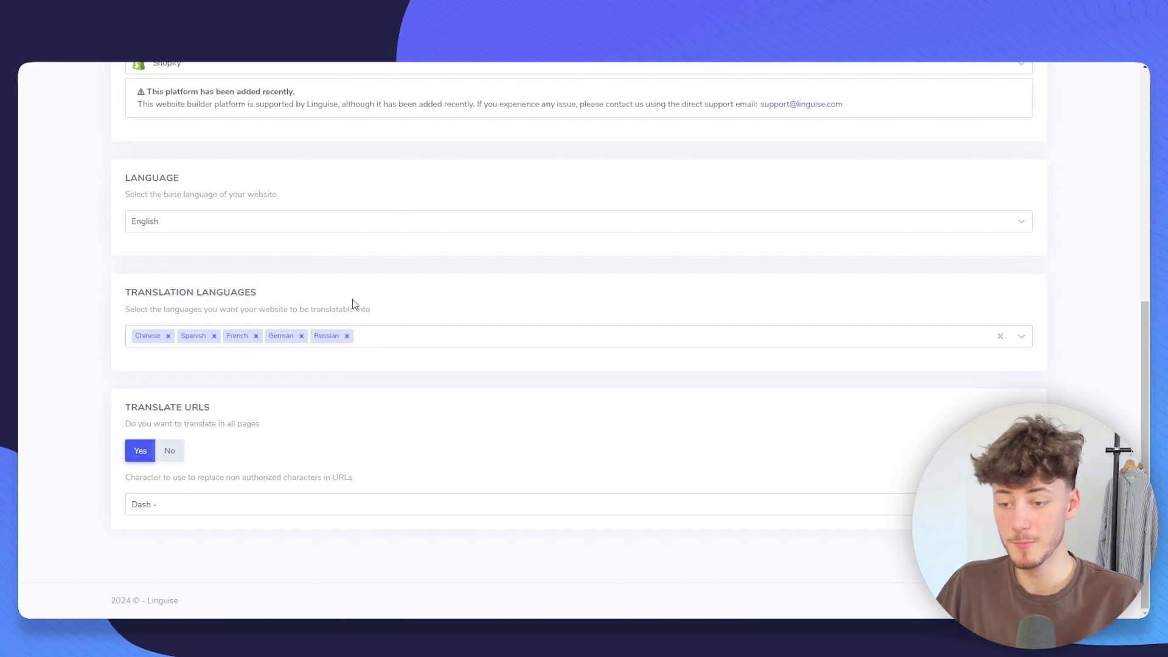
{"action": "triple_click", "coordinate": [179, 286]}
{"action": "left_click", "coordinate": [171, 375]}
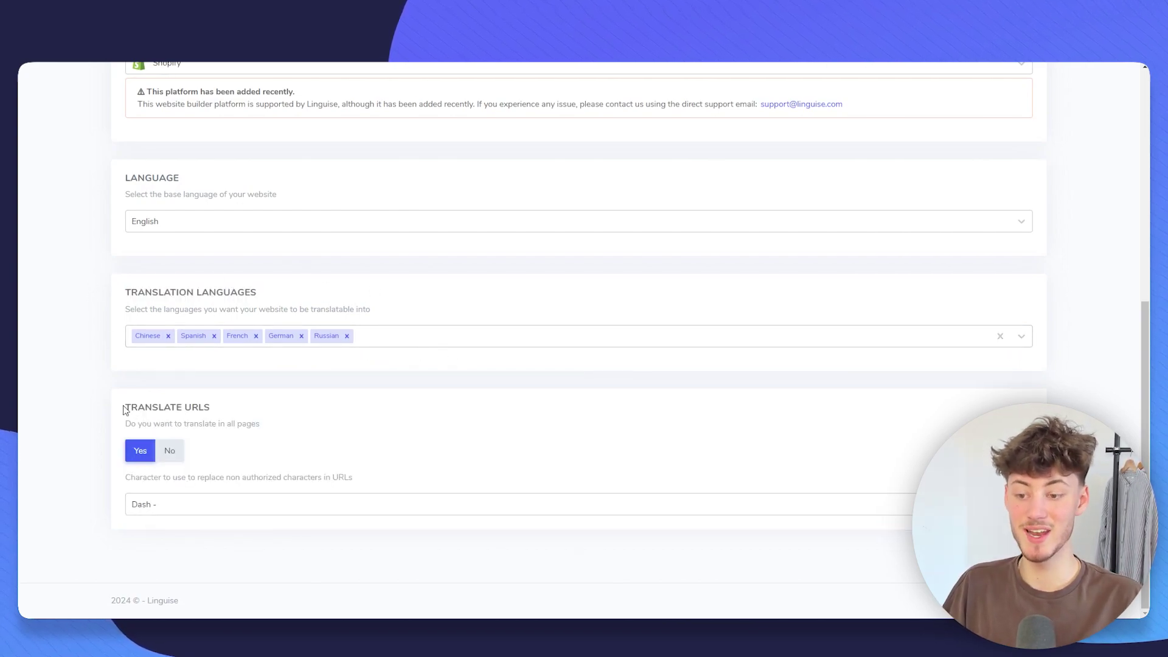
{"action": "left_click_drag", "start_coordinate": [123, 409], "coordinate": [264, 411]}
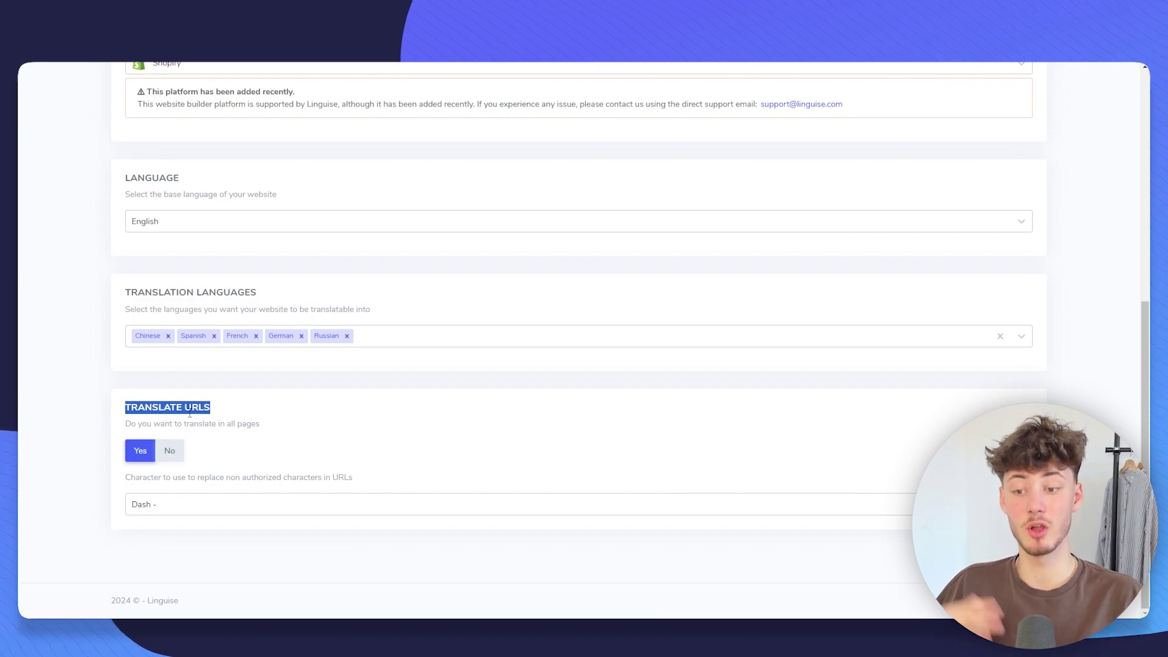
{"action": "left_click", "coordinate": [268, 452]}
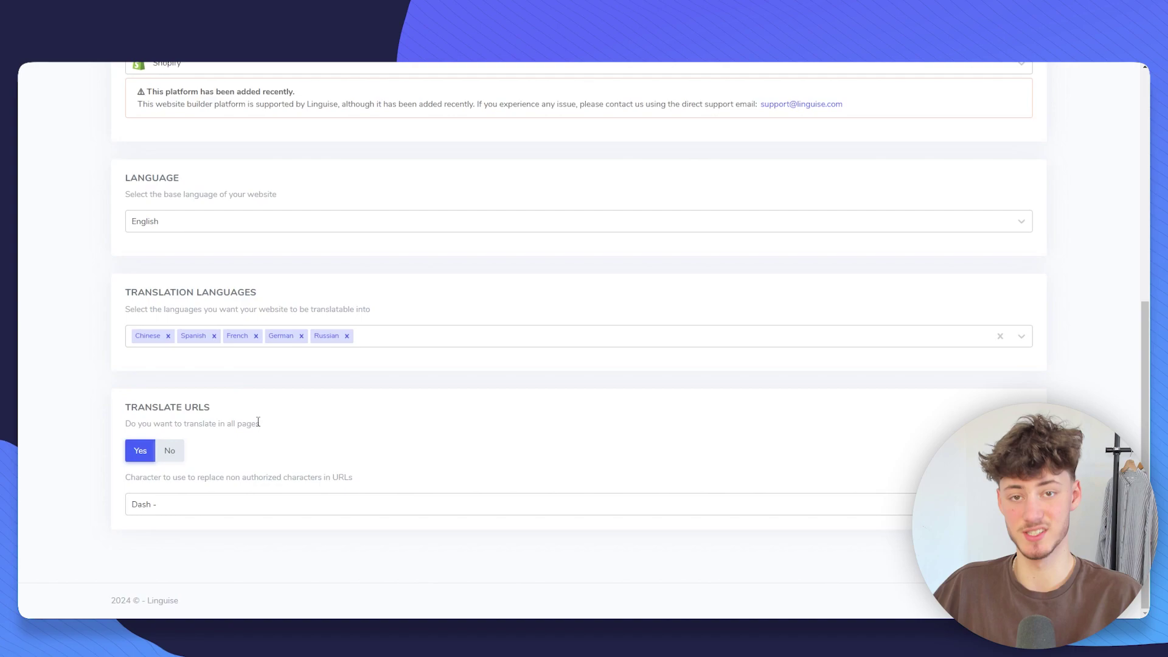
{"action": "left_click_drag", "start_coordinate": [124, 409], "coordinate": [261, 412]}
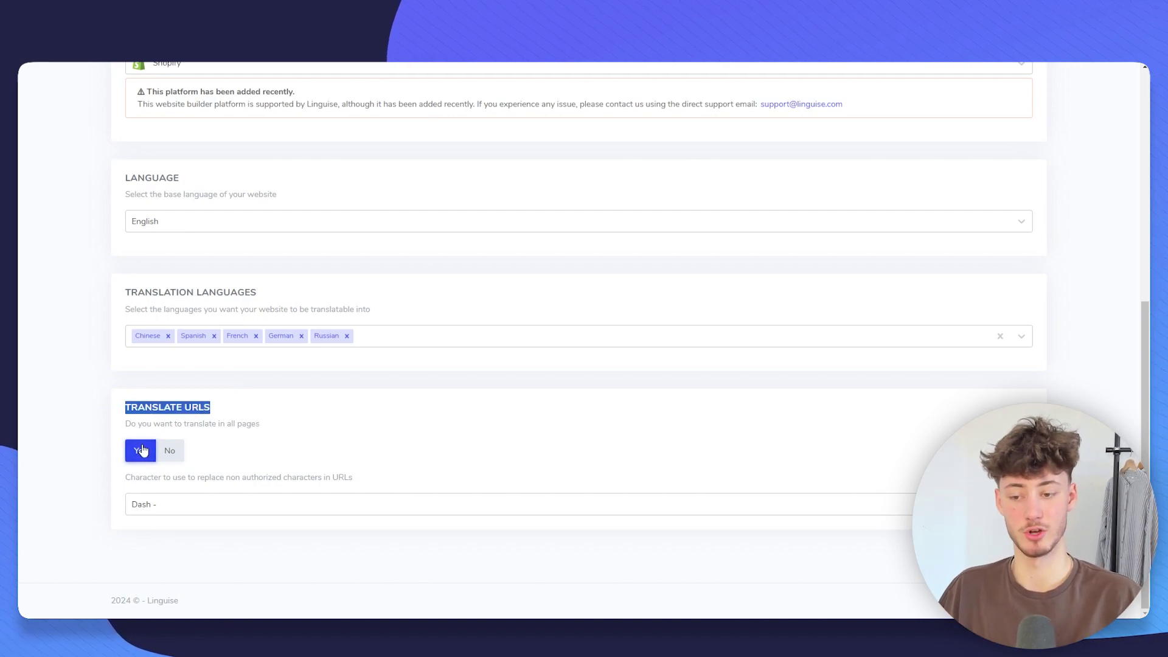
{"action": "left_click", "coordinate": [289, 454]}
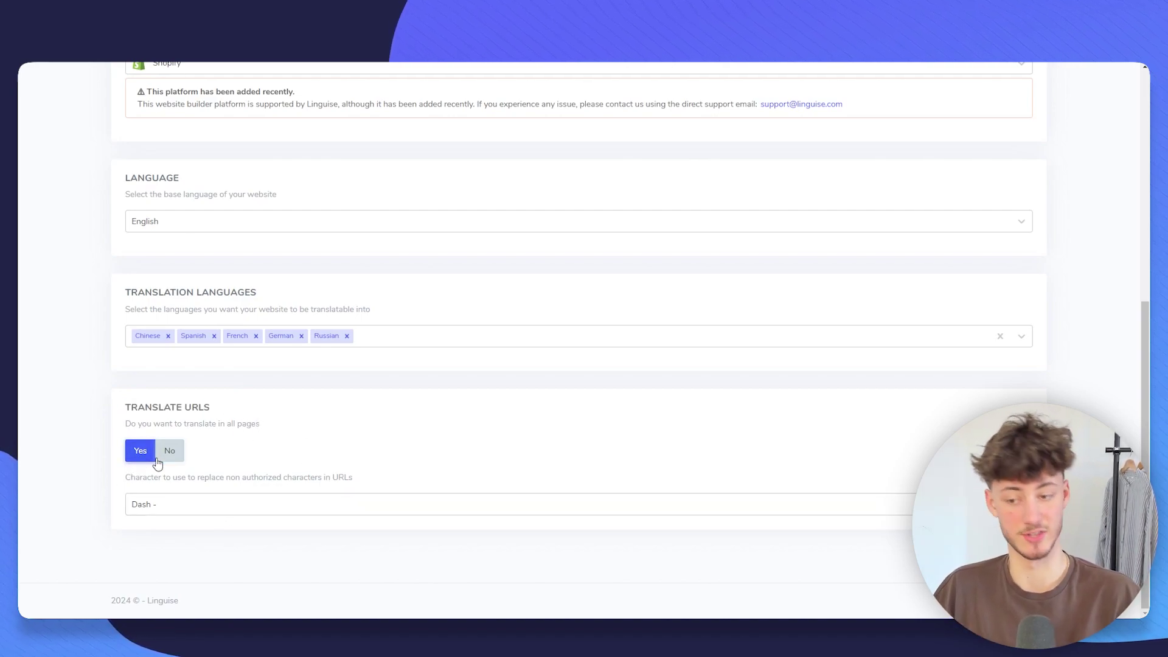
{"action": "left_click_drag", "start_coordinate": [125, 483], "coordinate": [383, 472]}
{"action": "left_click", "coordinate": [383, 472]}
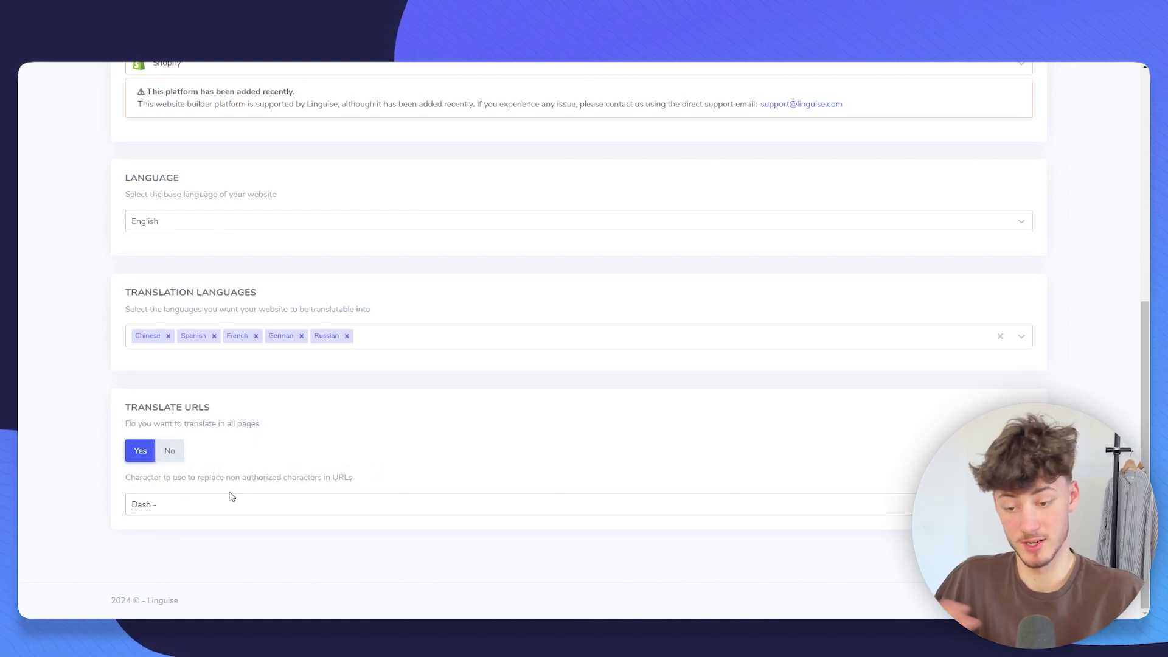
{"action": "left_click", "coordinate": [221, 508]}
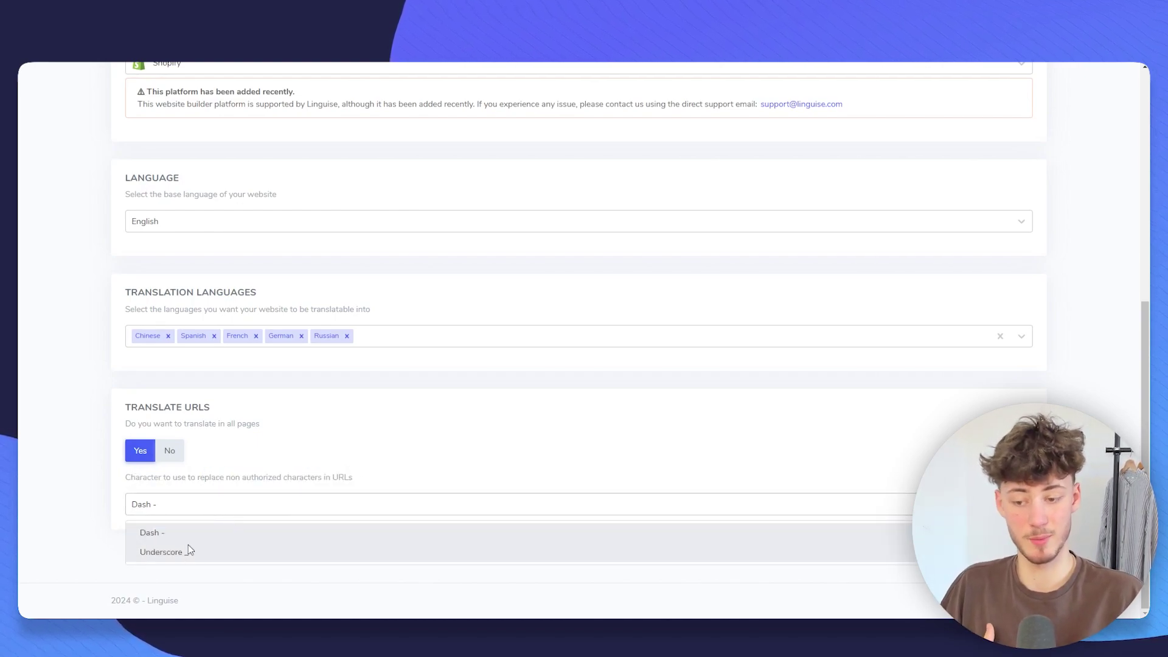
{"action": "left_click", "coordinate": [182, 535]}
{"action": "left_click", "coordinate": [203, 510]}
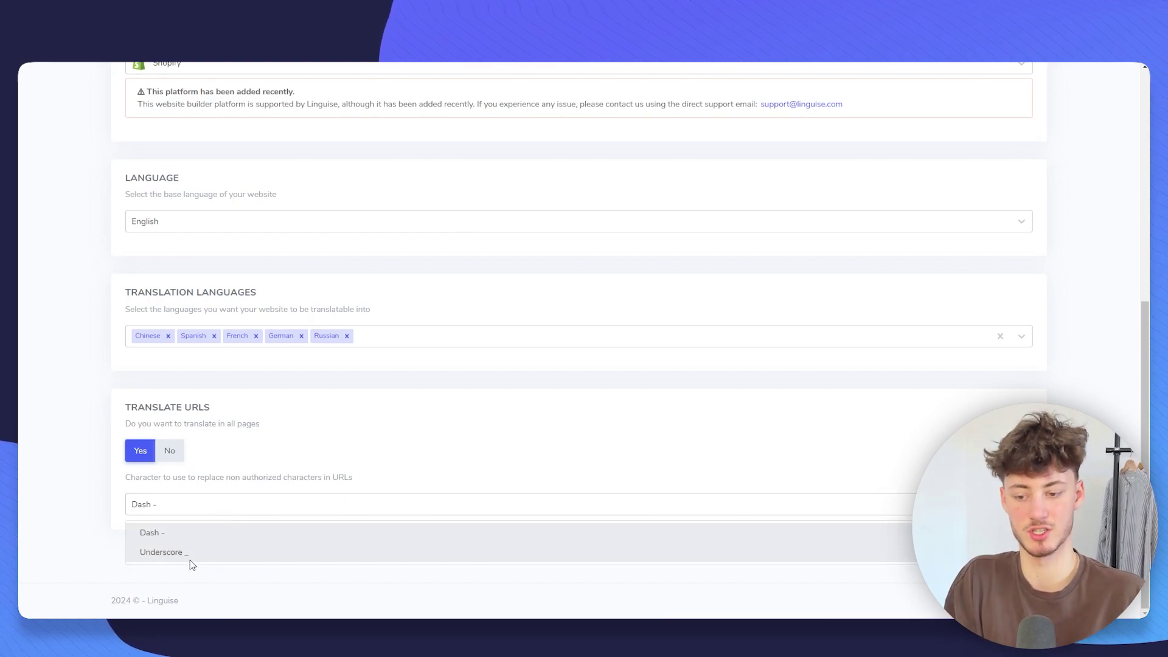
{"action": "left_click", "coordinate": [163, 533]}
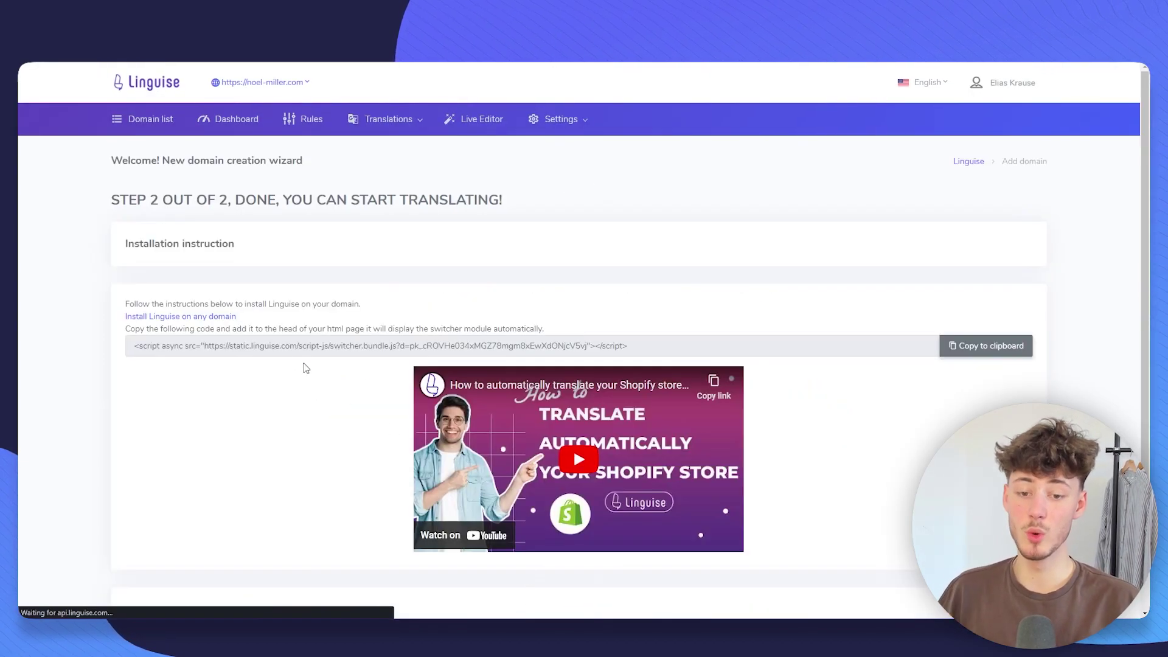
- Scroll past the Installation instruction to the DNS extra-configuration table of CNAME and TXT records
{"action": "left_click_drag", "start_coordinate": [119, 238], "coordinate": [320, 254]}
{"action": "left_click", "coordinate": [320, 254]}
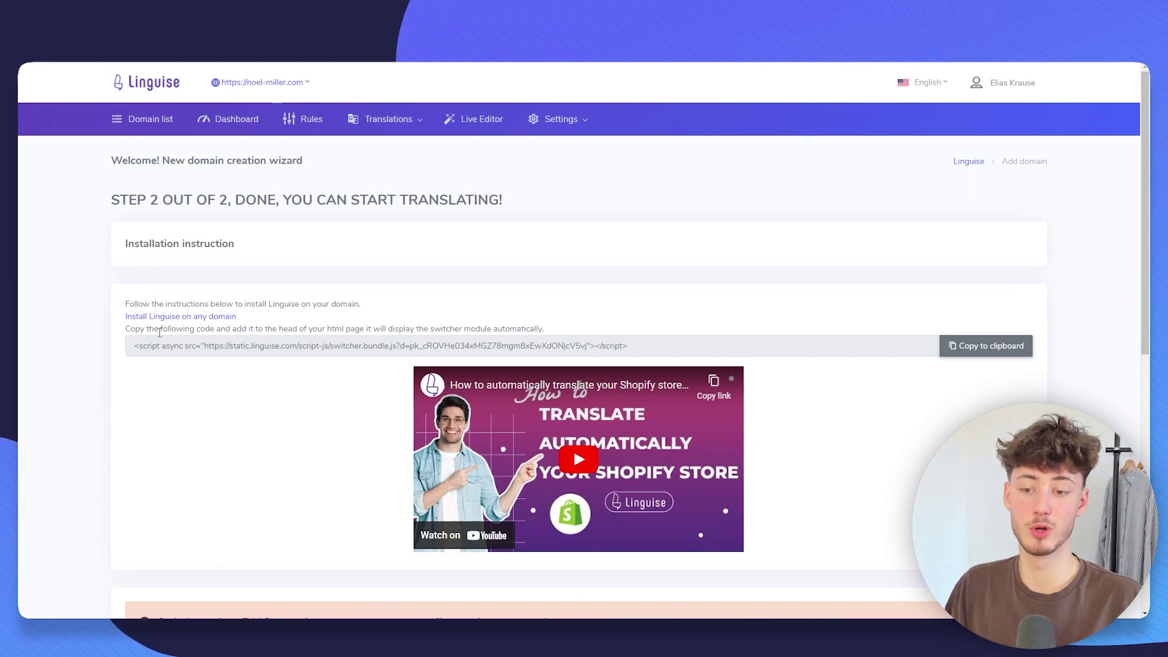
{"action": "scroll", "coordinate": [673, 305], "scroll_direction": "down", "scroll_amount": 6}
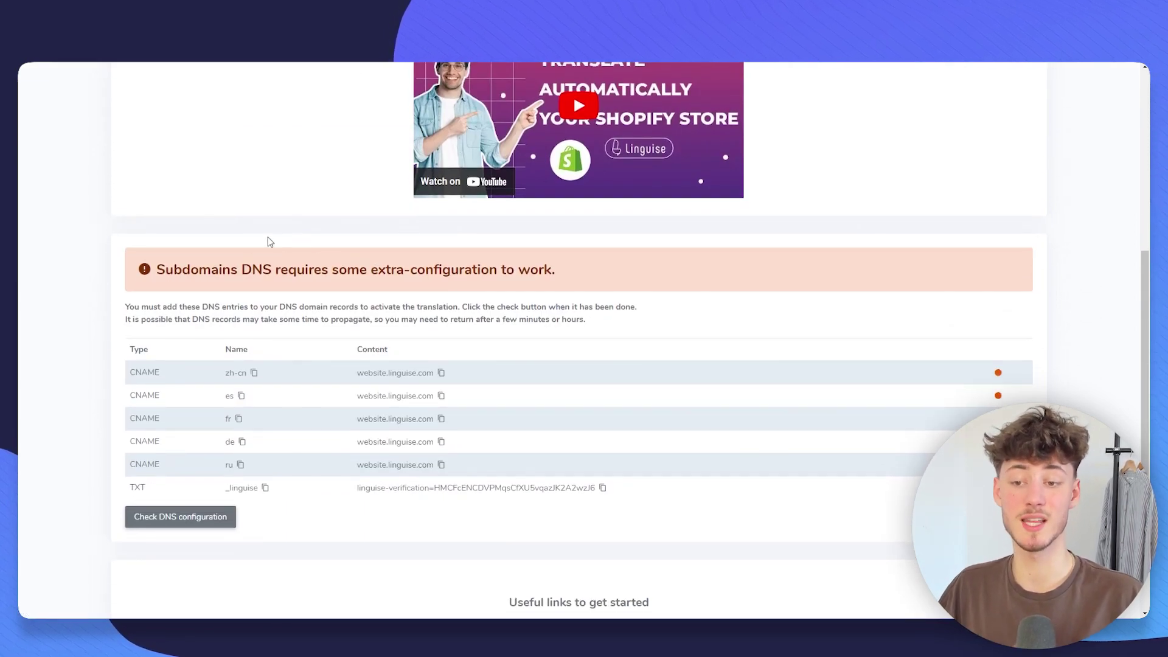
{"action": "left_click_drag", "start_coordinate": [242, 268], "coordinate": [359, 268]}
{"action": "left_click", "coordinate": [457, 263]}
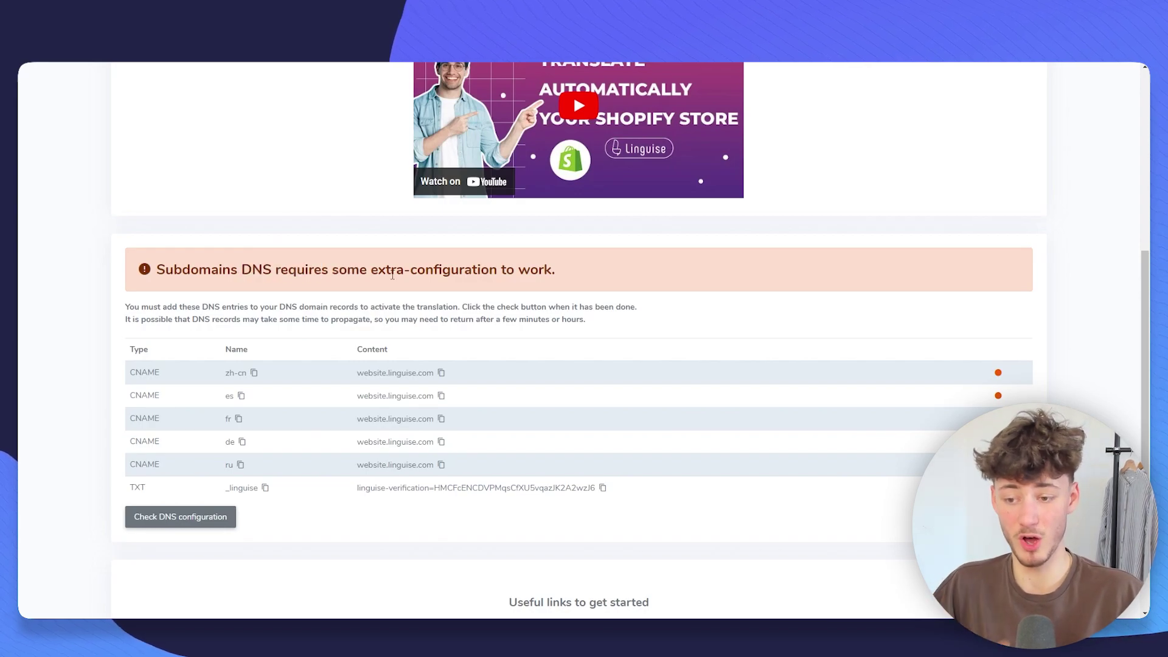
{"action": "scroll", "coordinate": [349, 294], "scroll_direction": "down", "scroll_amount": 1}
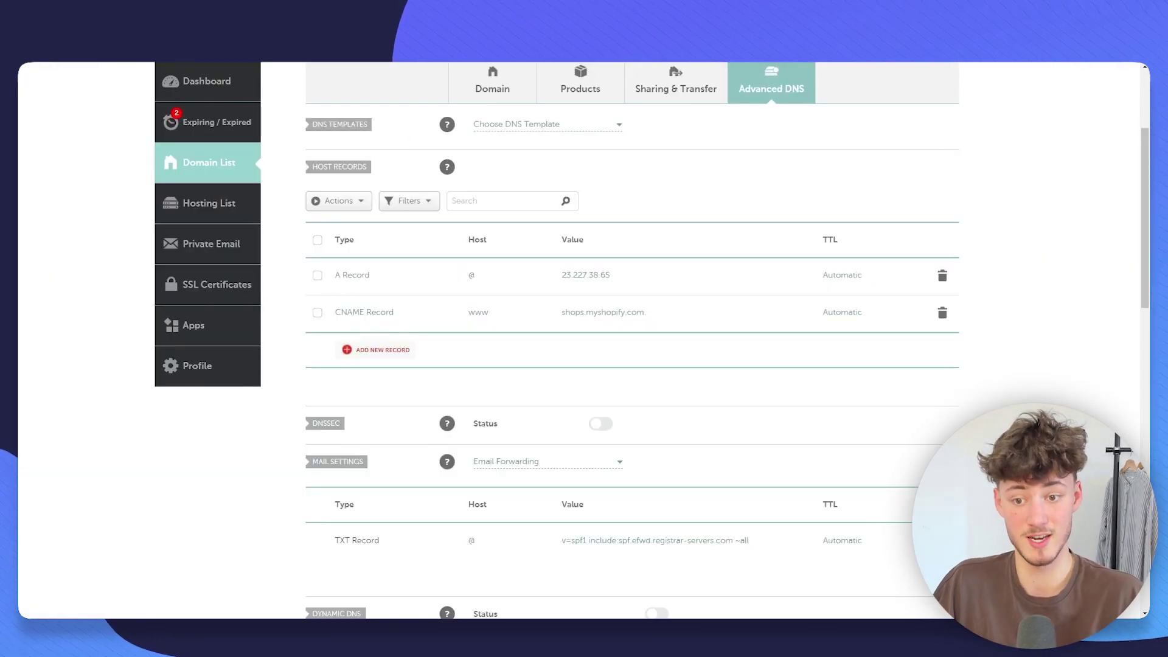
- Add a new Namecheap host record and set its type to CNAME
{"action": "left_click", "coordinate": [378, 349]}
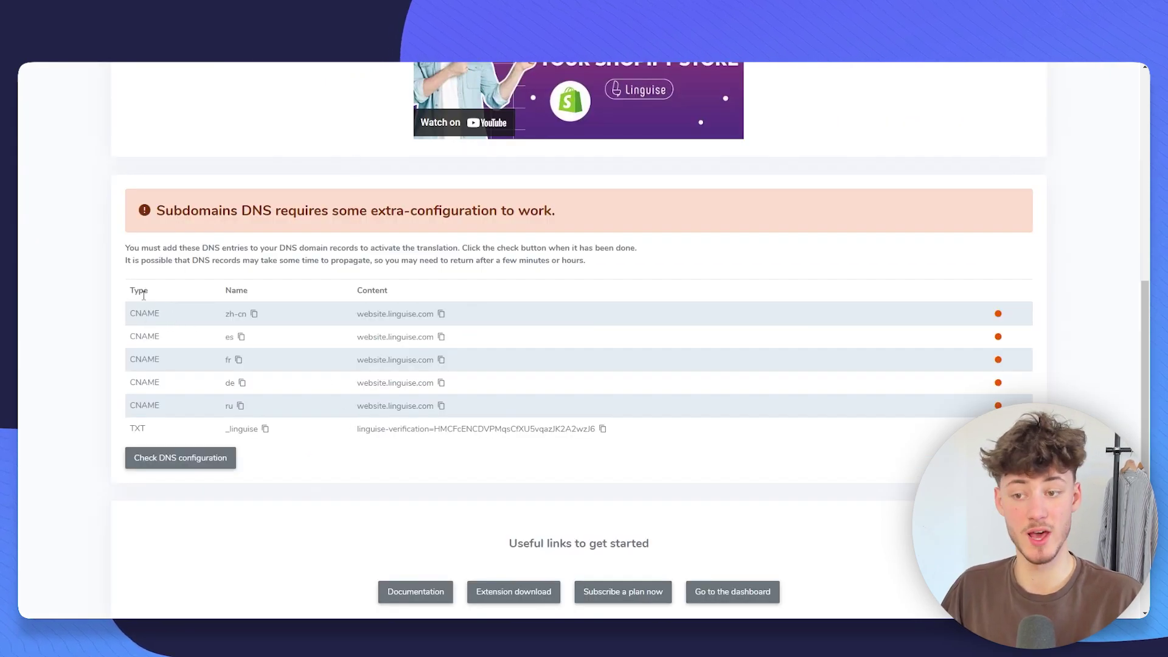
{"action": "double_click", "coordinate": [143, 296]}
{"action": "double_click", "coordinate": [174, 313]}
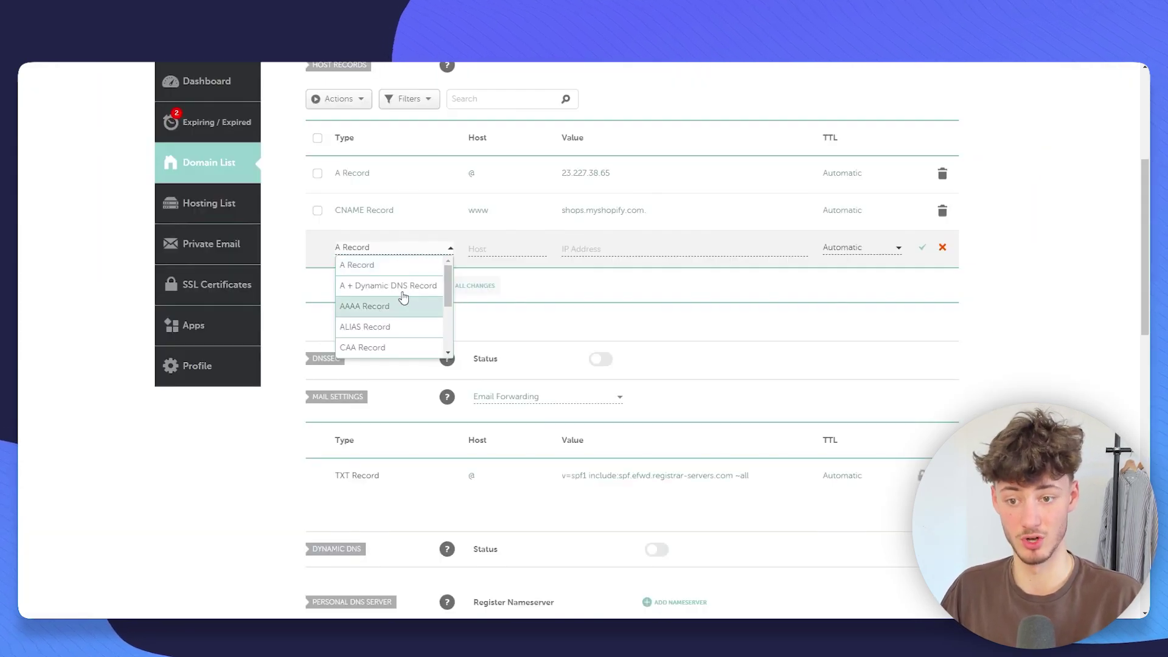
{"action": "scroll", "coordinate": [403, 294], "scroll_direction": "down", "scroll_amount": 2}
{"action": "left_click", "coordinate": [384, 266]}
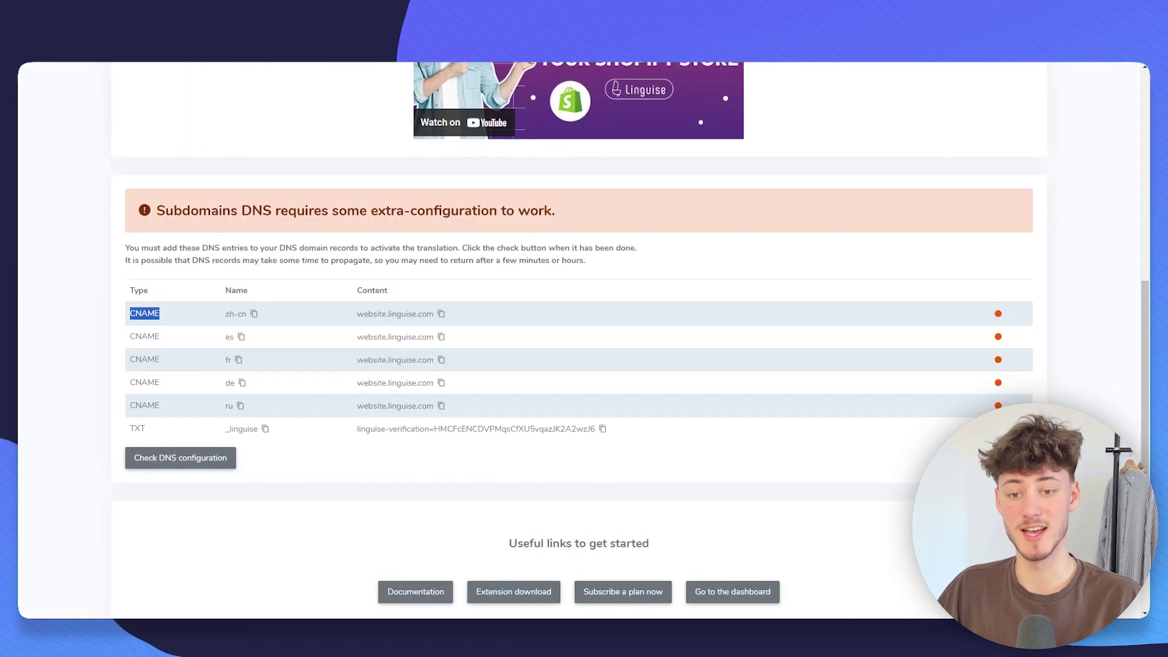
{"action": "left_click", "coordinate": [276, 317]}
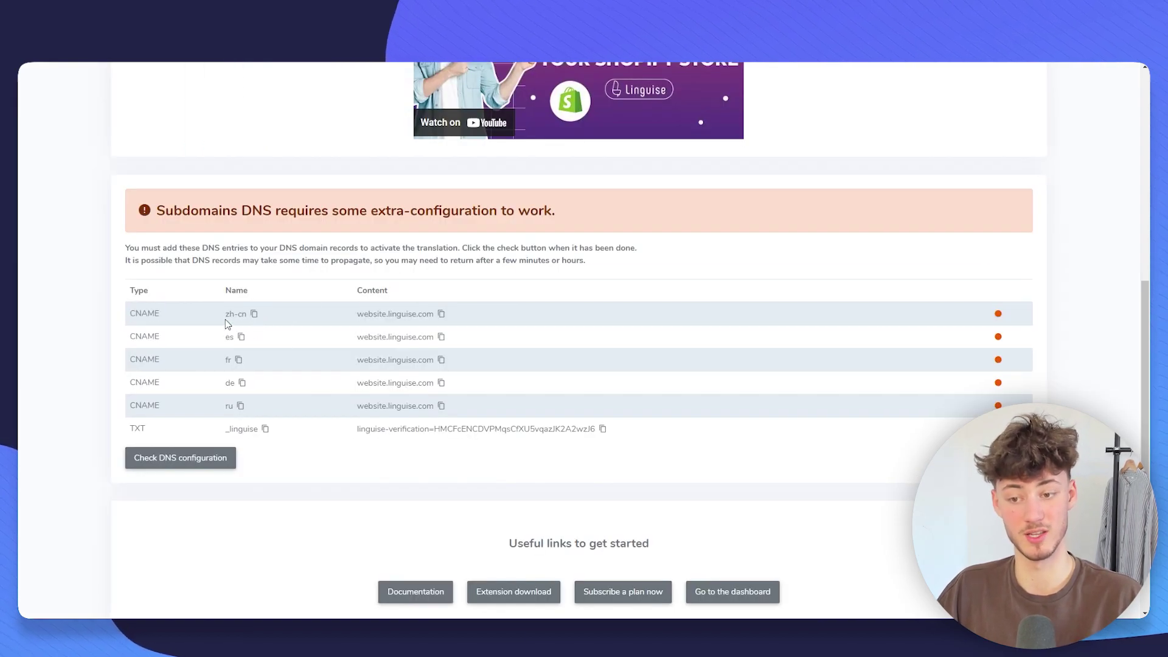
- Enter zh-cn as the record's host and website.linguise.com as its target
{"action": "left_click", "coordinate": [255, 314]}
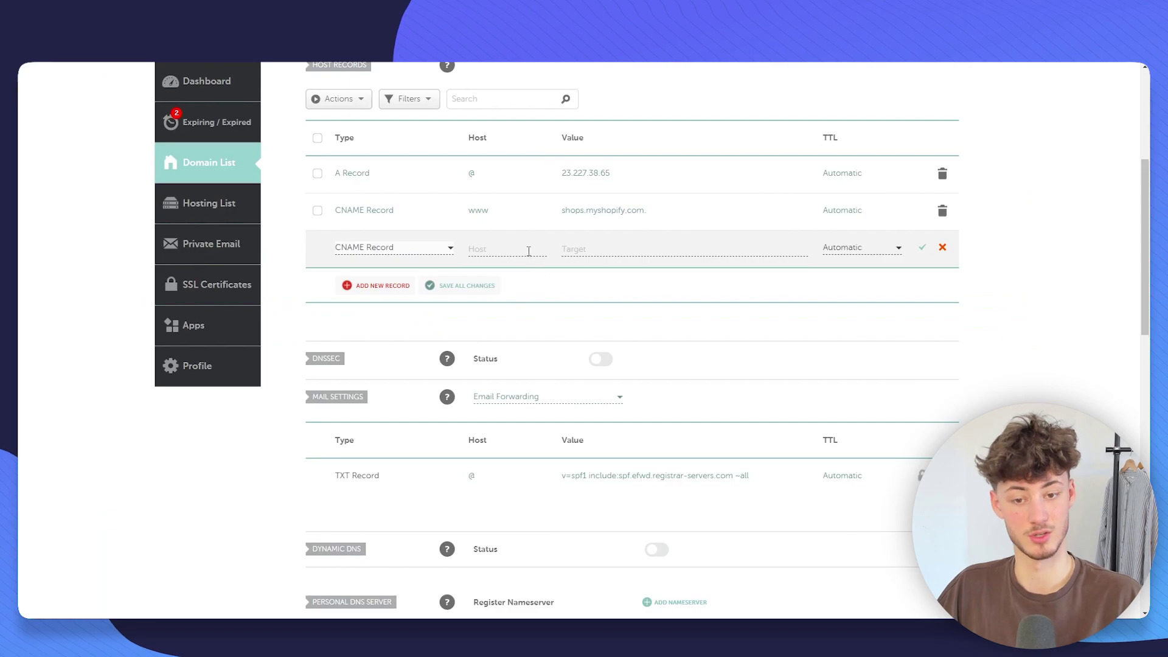
{"action": "left_click", "coordinate": [523, 249]}
{"action": "key", "text": "ctrl+v"}
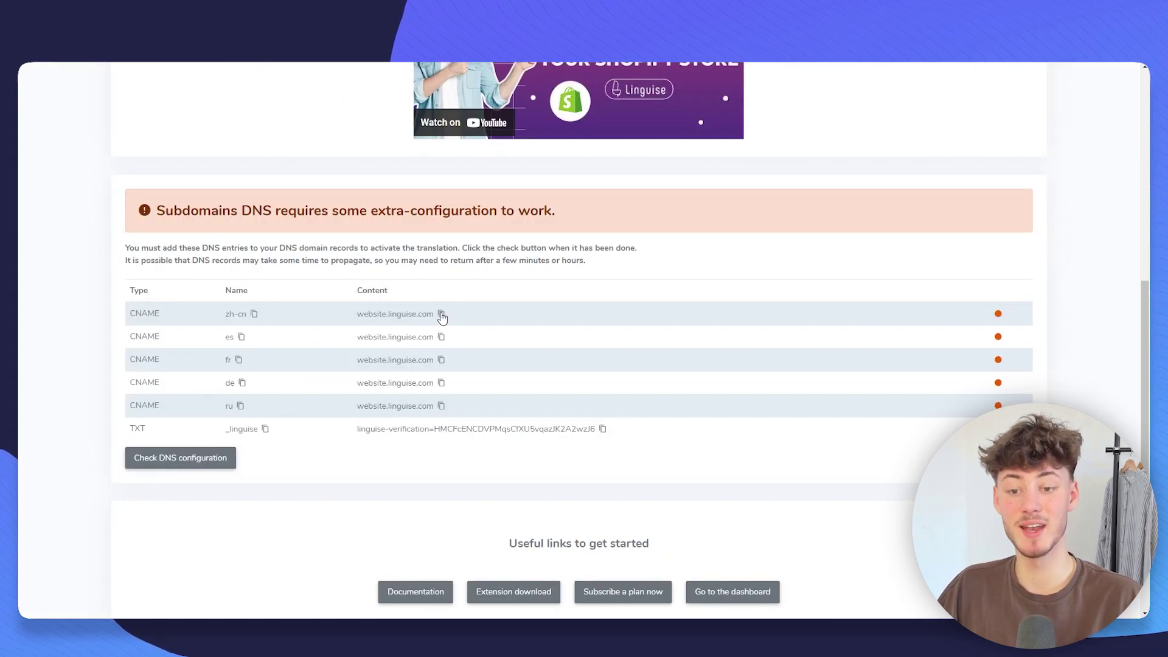
{"action": "left_click", "coordinate": [442, 315]}
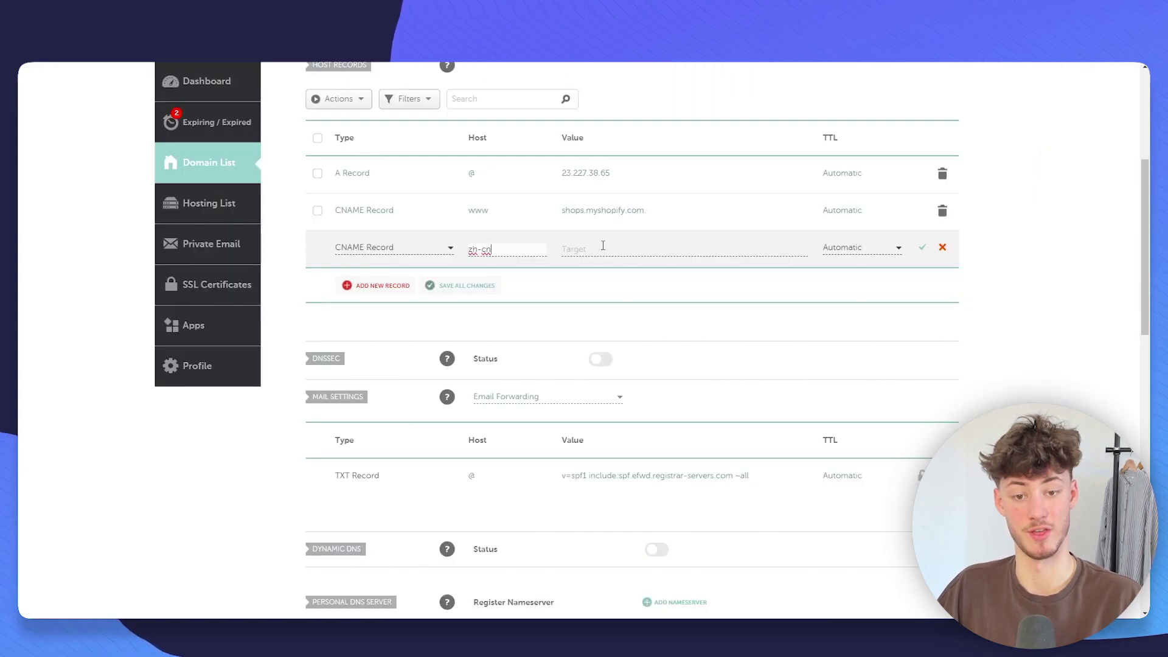
{"action": "left_click", "coordinate": [603, 245]}
{"action": "key", "text": "ctrl+v"}
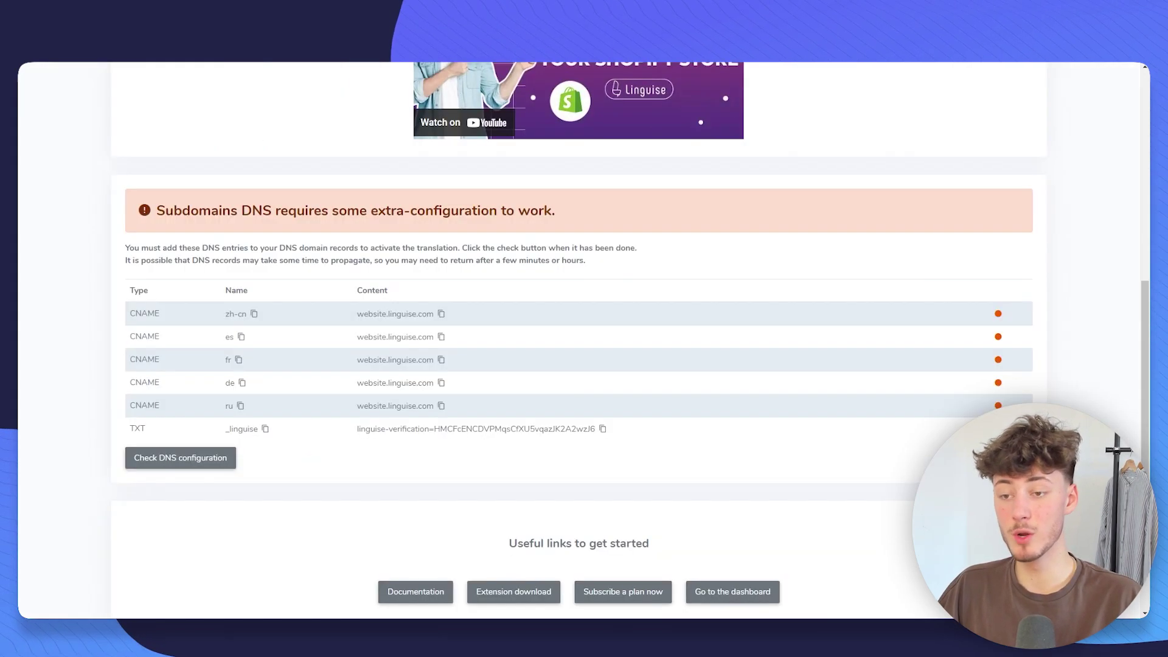
{"action": "left_click_drag", "start_coordinate": [131, 307], "coordinate": [191, 406]}
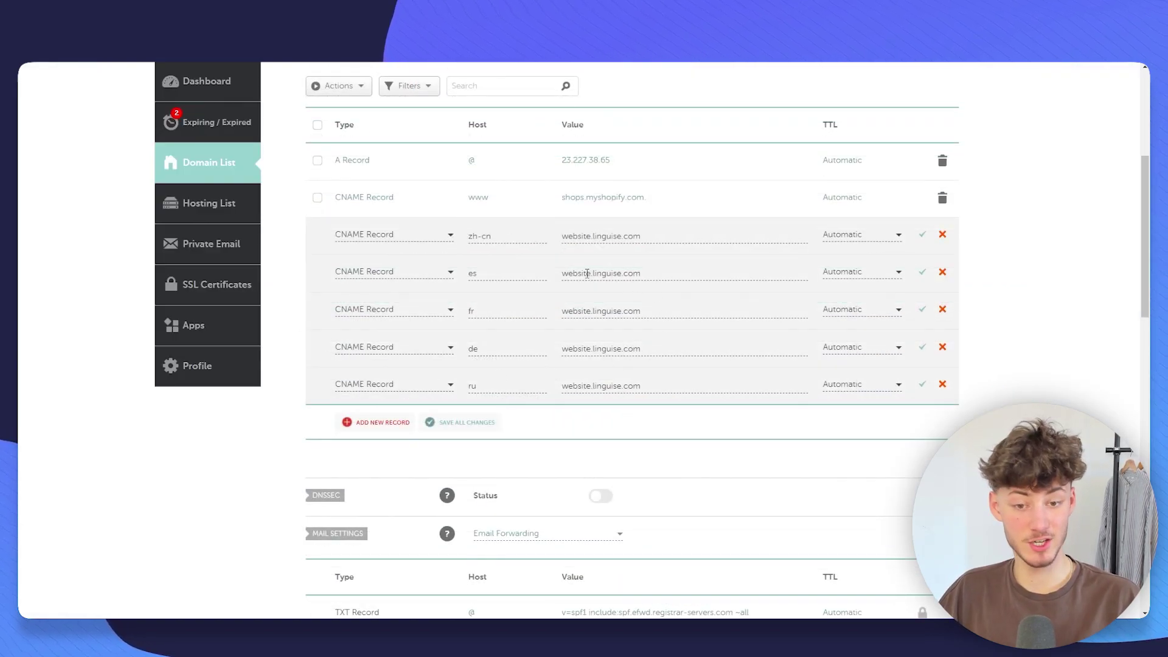
- Add a _linguise TXT record holding the pasted Linguise verification value
{"action": "left_click", "coordinate": [365, 422]}
{"action": "scroll", "coordinate": [359, 422], "scroll_direction": "down", "scroll_amount": 3}
{"action": "left_click", "coordinate": [393, 228]}
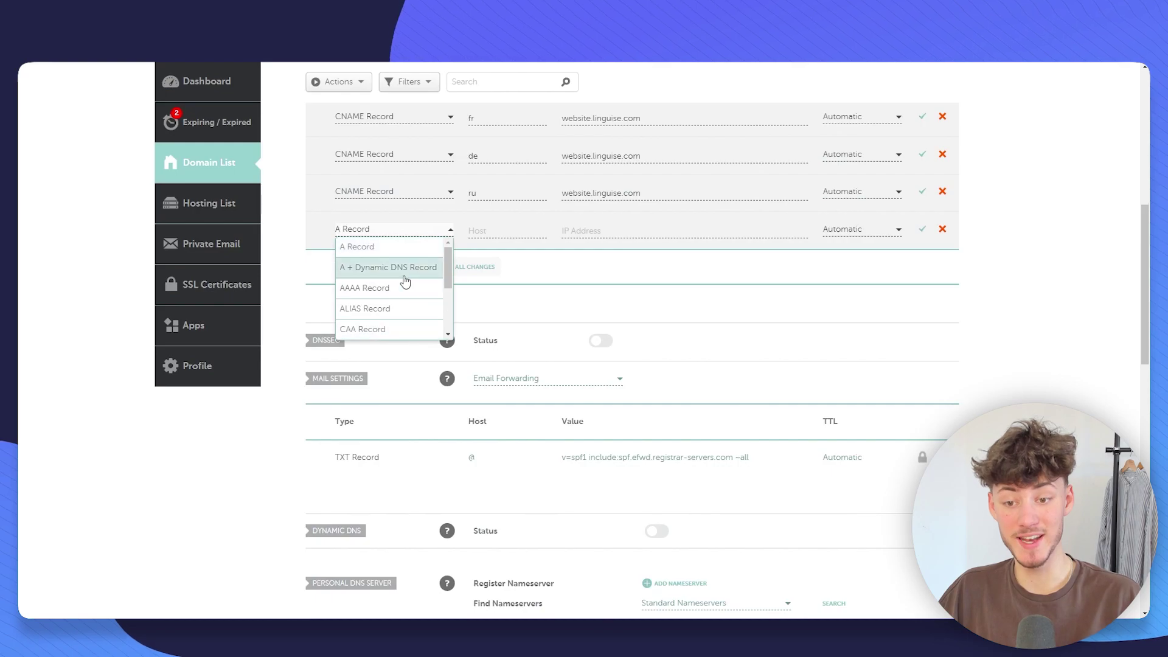
{"action": "left_click", "coordinate": [392, 312]}
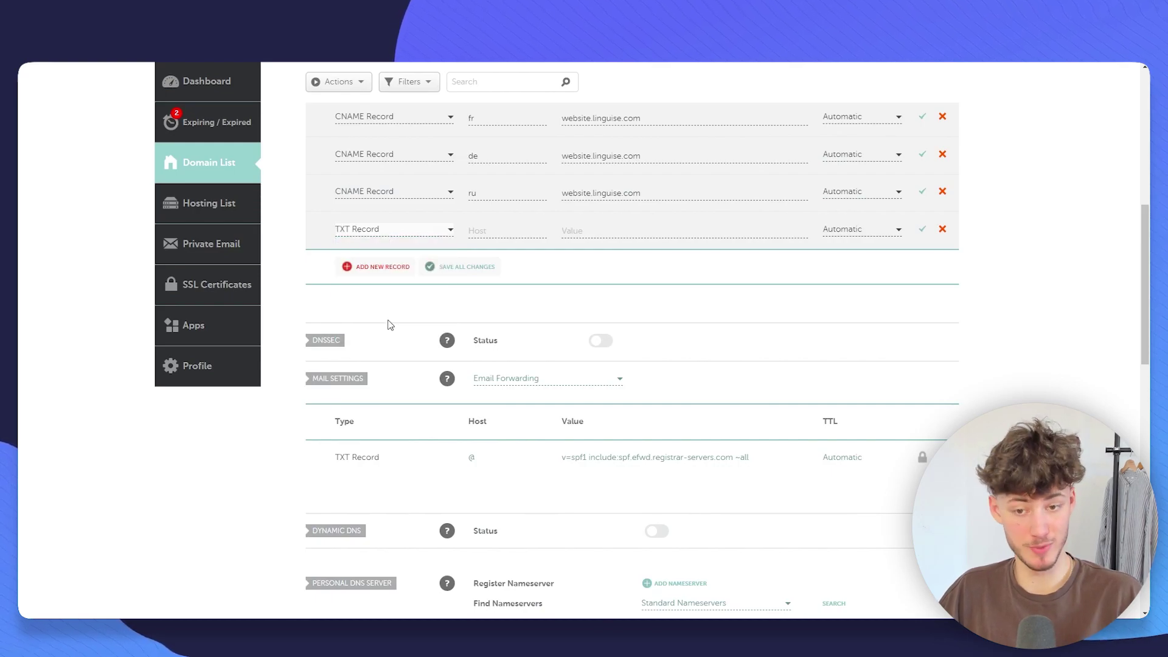
{"action": "scroll", "coordinate": [466, 317], "scroll_direction": "up", "scroll_amount": 1}
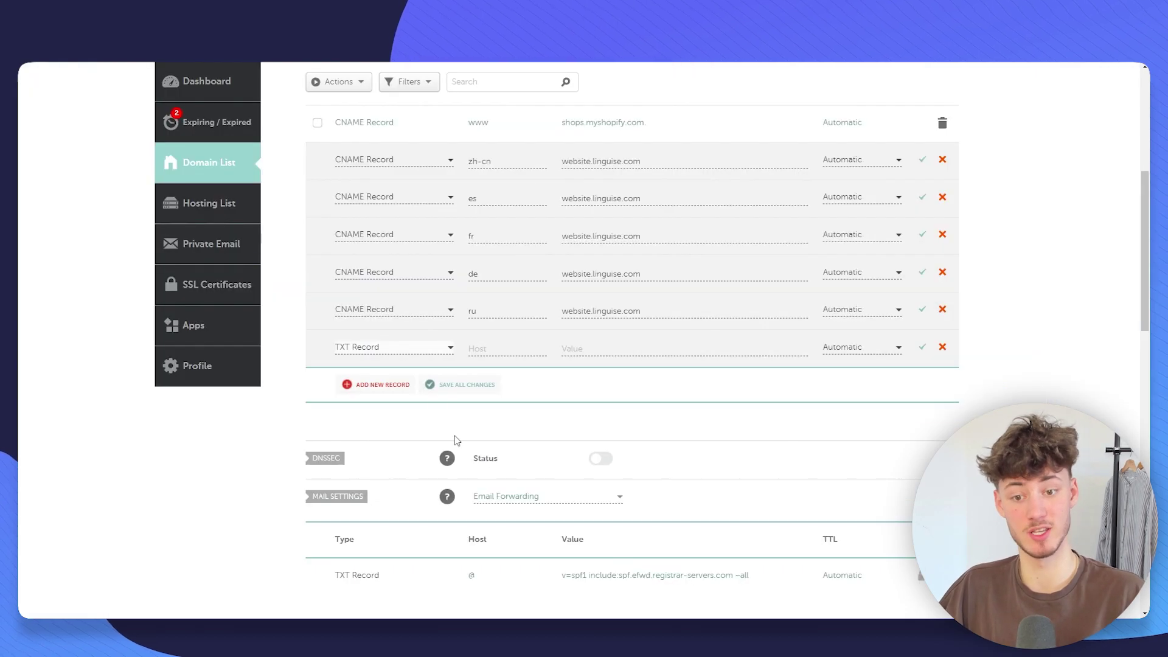
{"action": "type", "text": "_linguise"}
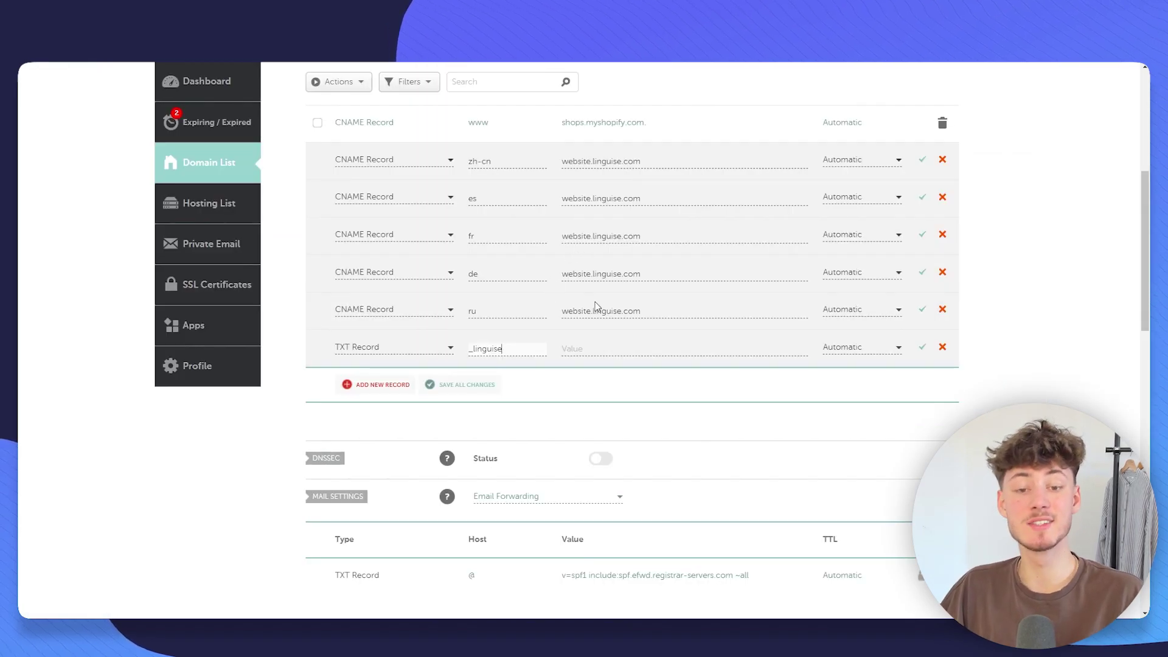
{"action": "left_click", "coordinate": [611, 345]}
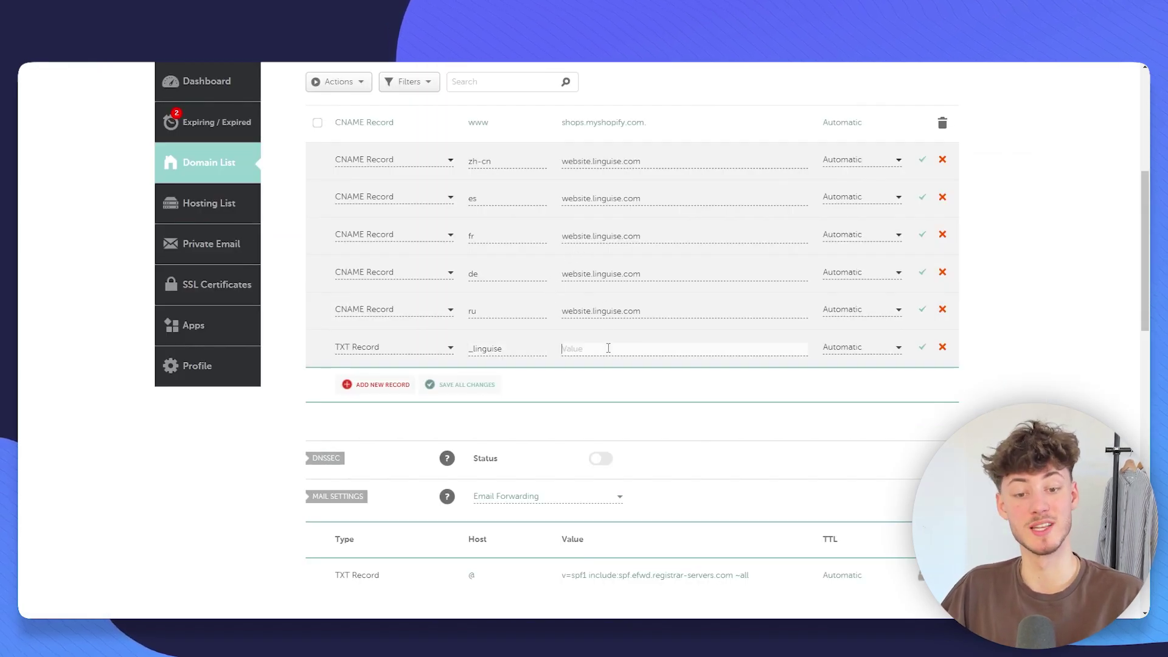
{"action": "key", "text": "ctrl+v"}
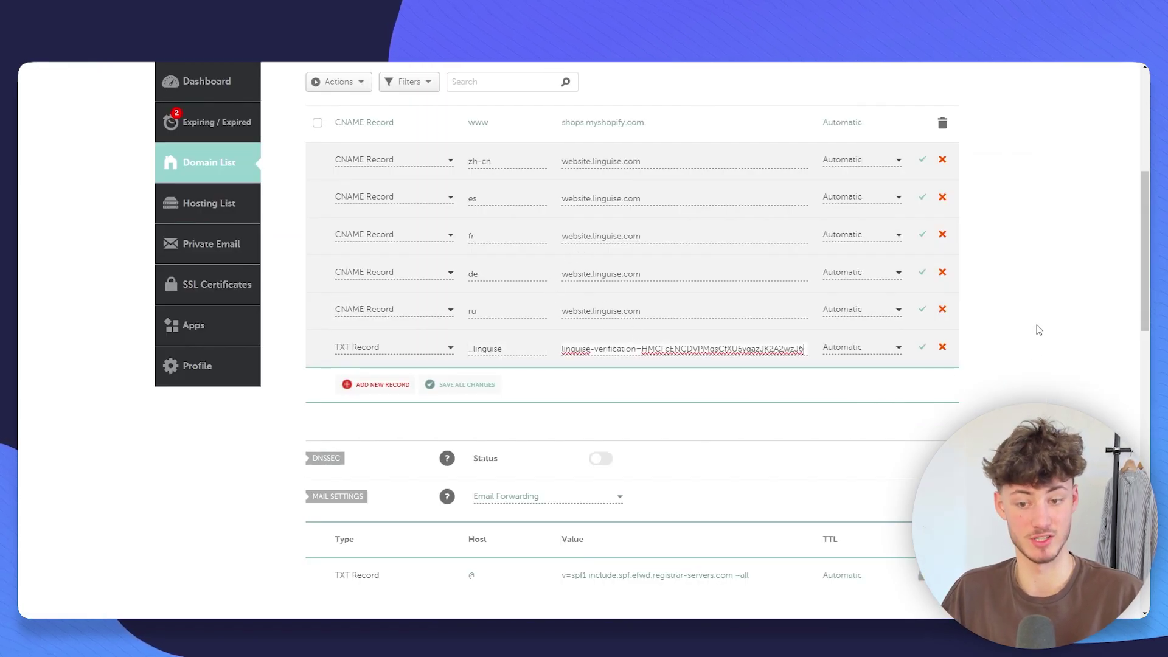
{"action": "left_click", "coordinate": [1004, 312]}
- Save the pending CNAME rows and the _linguise TXT record
{"action": "left_click", "coordinate": [922, 160]}
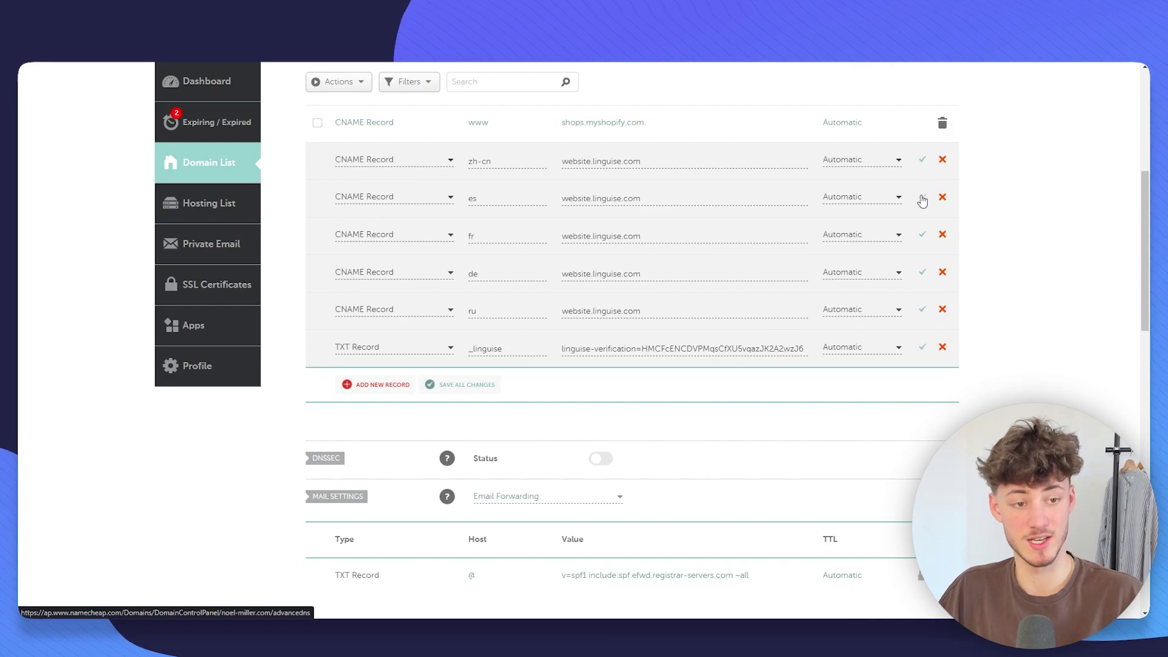
{"action": "left_click", "coordinate": [922, 197]}
{"action": "left_click", "coordinate": [922, 272]}
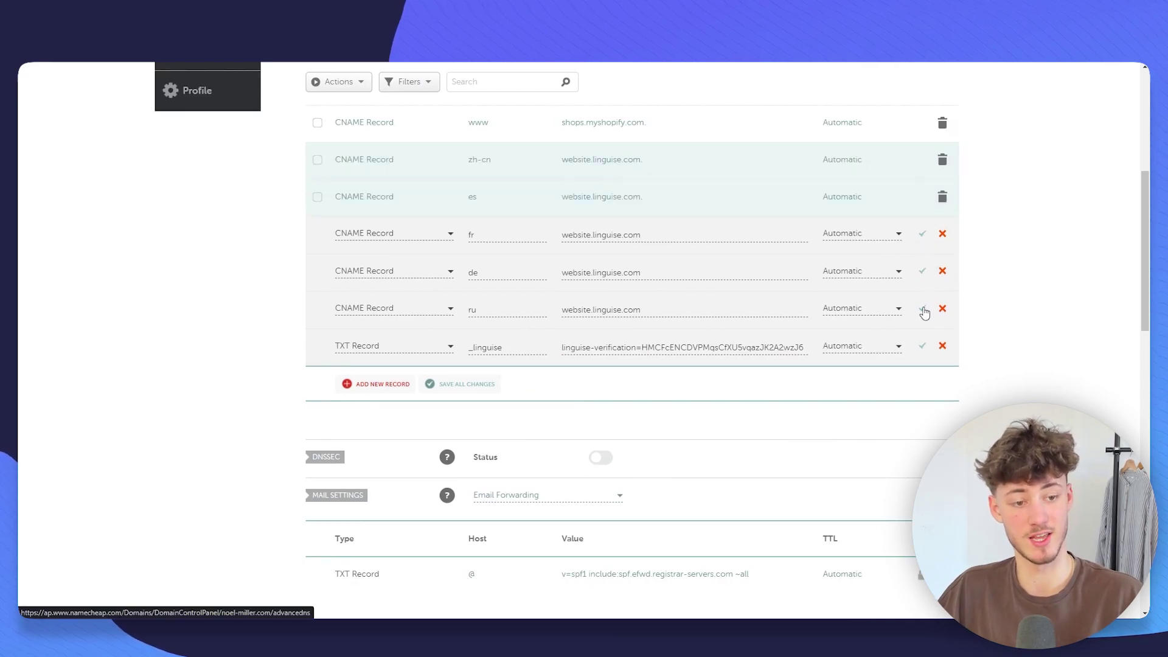
{"action": "left_click", "coordinate": [922, 309]}
{"action": "left_click", "coordinate": [922, 346]}
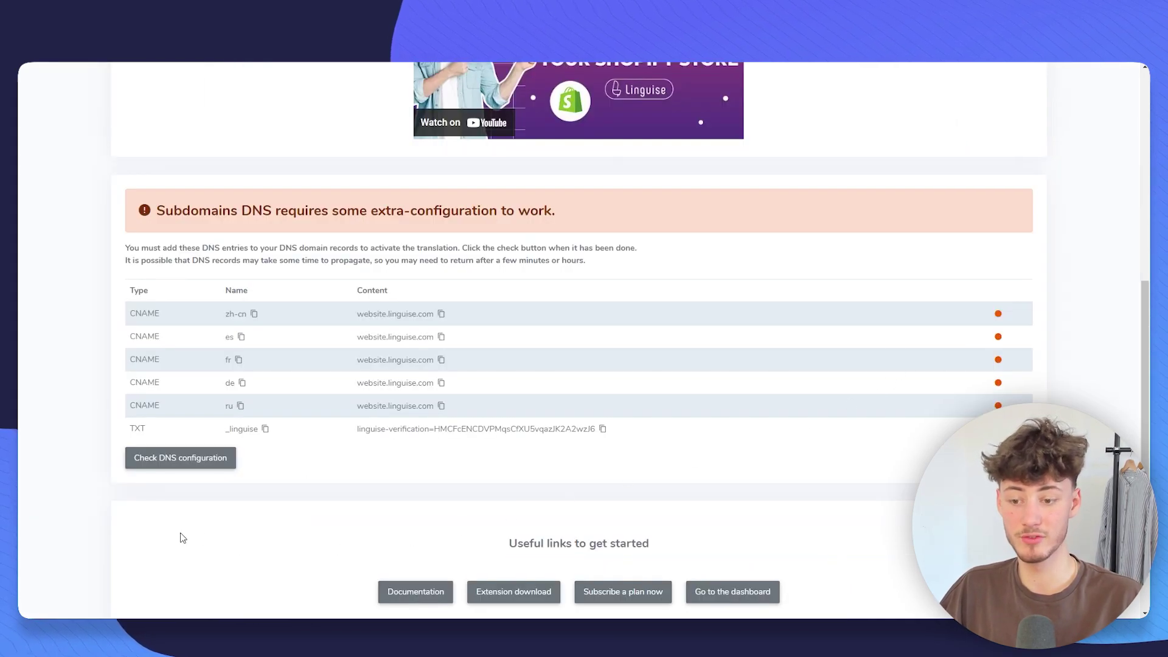
- Run the DNS configuration check until all five CNAME records and the TXT record verify
{"action": "left_click", "coordinate": [185, 462]}
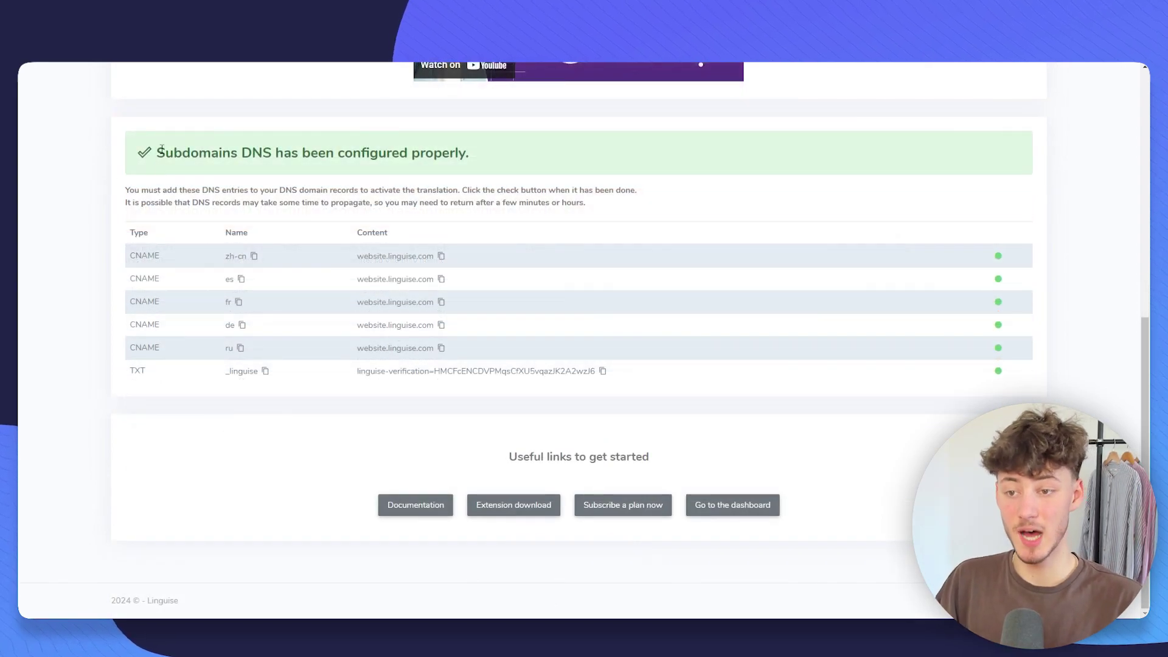
{"action": "left_click_drag", "start_coordinate": [158, 153], "coordinate": [363, 152]}
{"action": "left_click_drag", "start_coordinate": [343, 152], "coordinate": [516, 159]}
{"action": "left_click", "coordinate": [522, 159]}
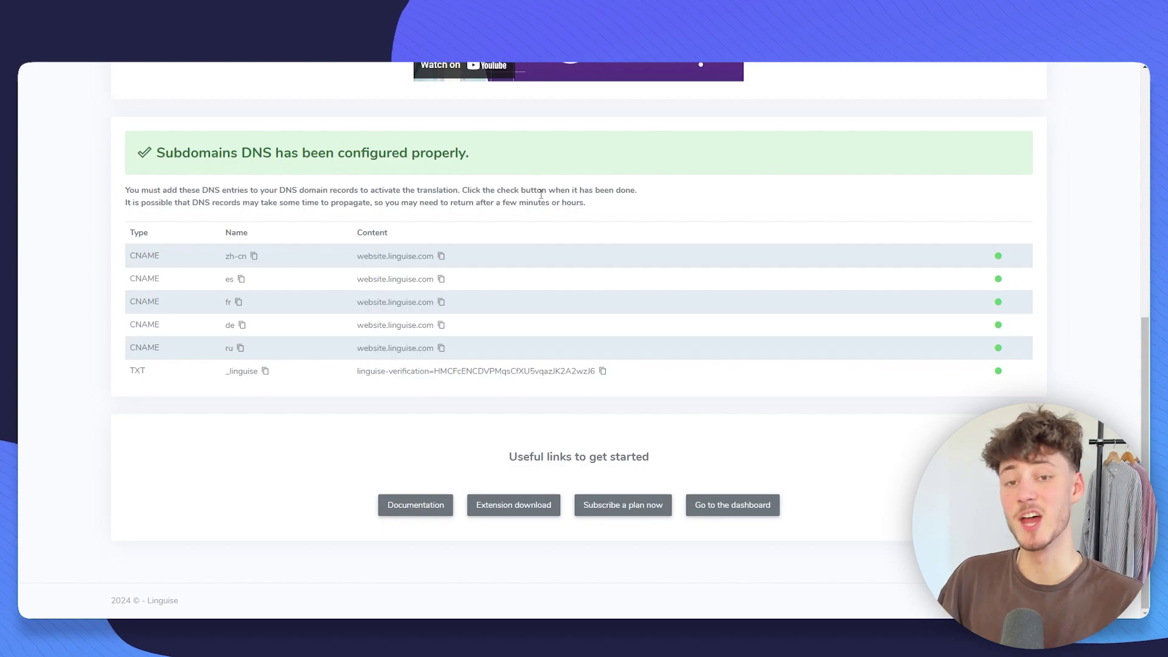
{"action": "scroll", "coordinate": [495, 253], "scroll_direction": "up", "scroll_amount": 8}
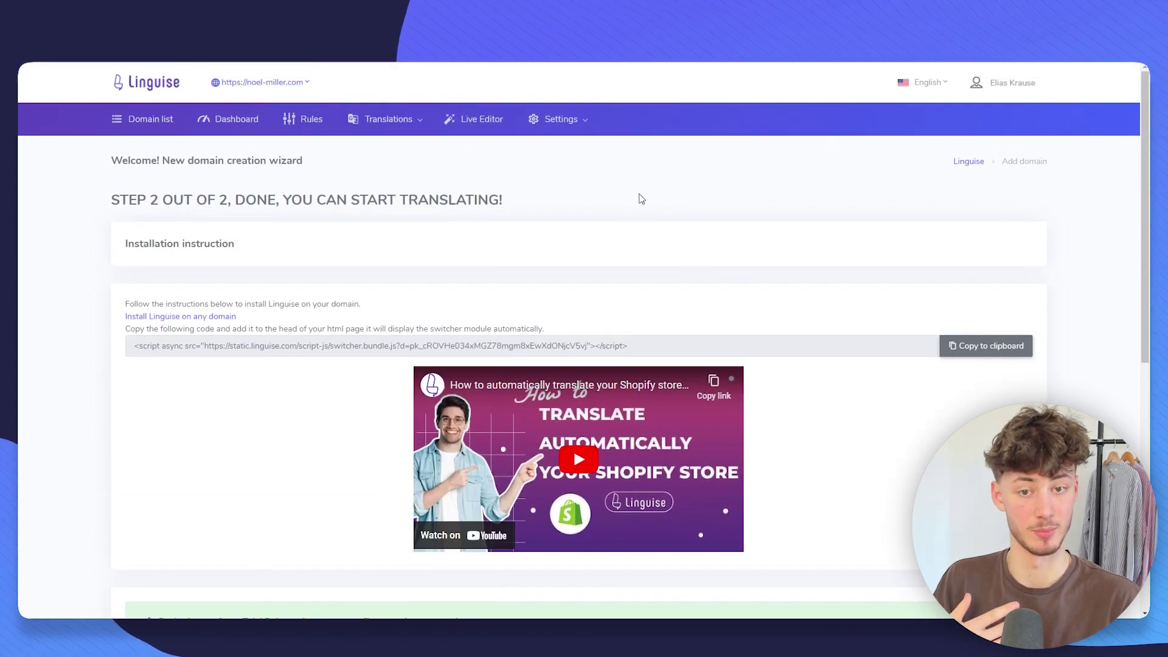
- In Language flags display, keep the switcher as a popup positioned at Bottom right
{"action": "left_click", "coordinate": [581, 122]}
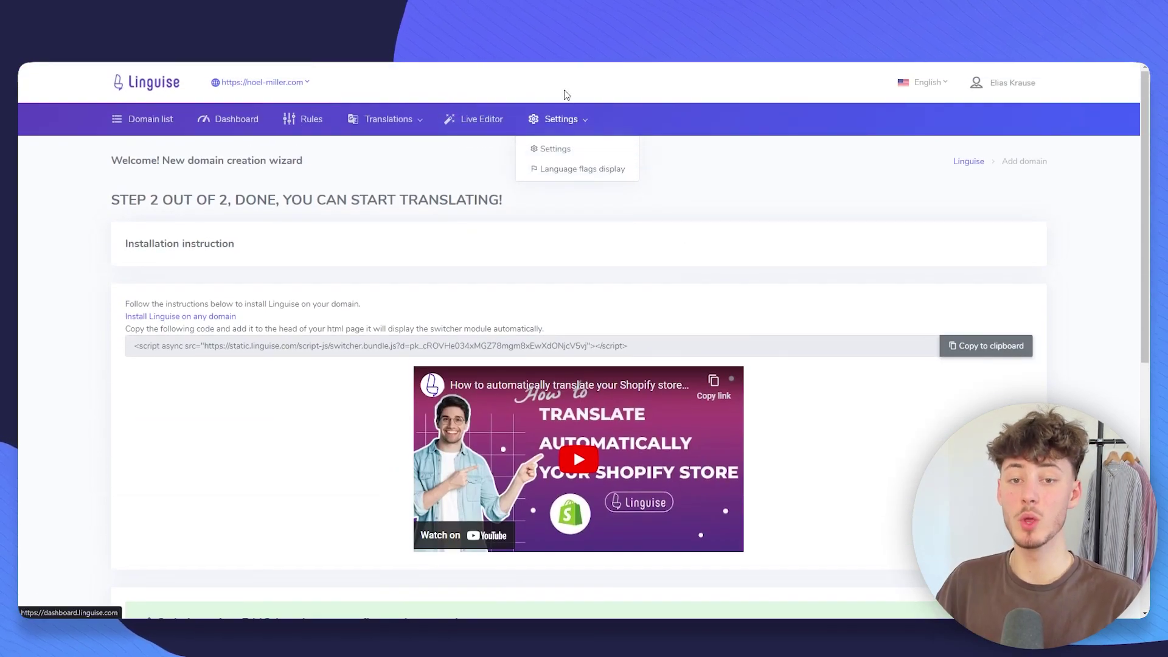
{"action": "left_click", "coordinate": [583, 175]}
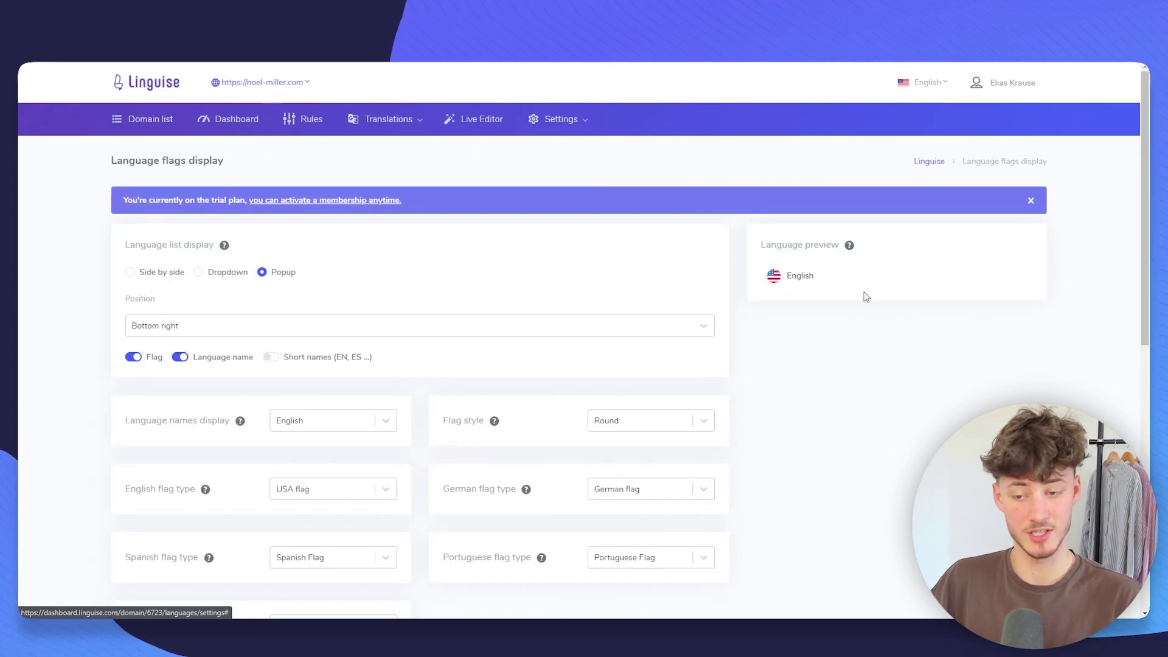
{"action": "scroll", "coordinate": [453, 319], "scroll_direction": "down", "scroll_amount": 2}
{"action": "scroll", "coordinate": [359, 286], "scroll_direction": "up", "scroll_amount": 1}
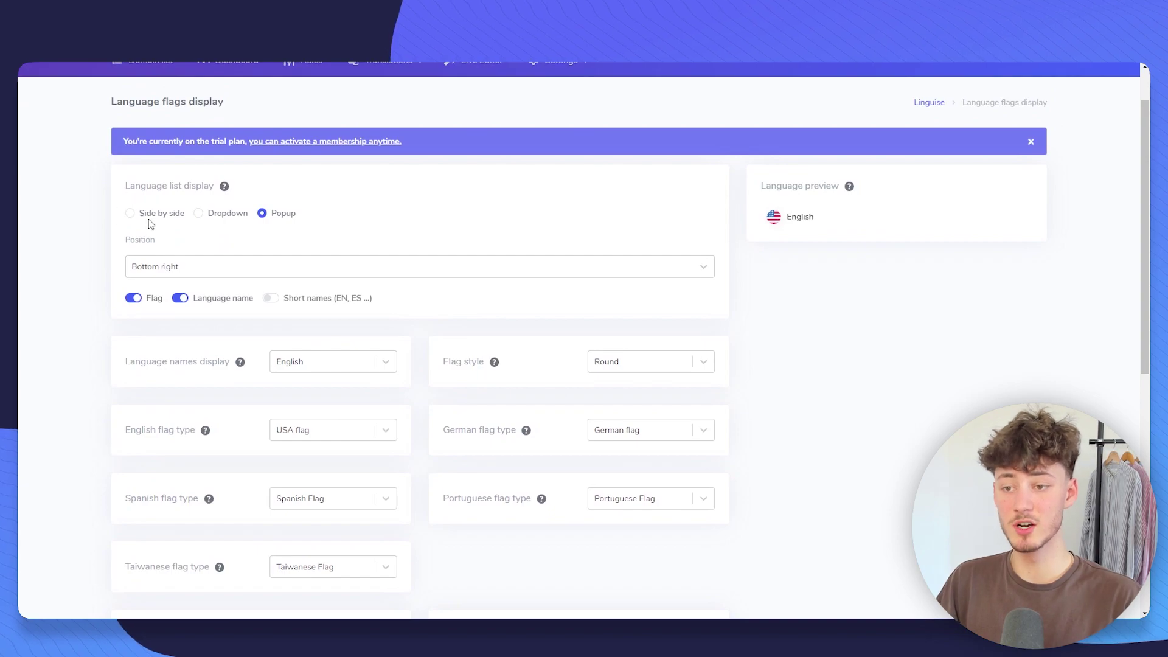
{"action": "left_click", "coordinate": [145, 216]}
{"action": "left_click", "coordinate": [228, 220]}
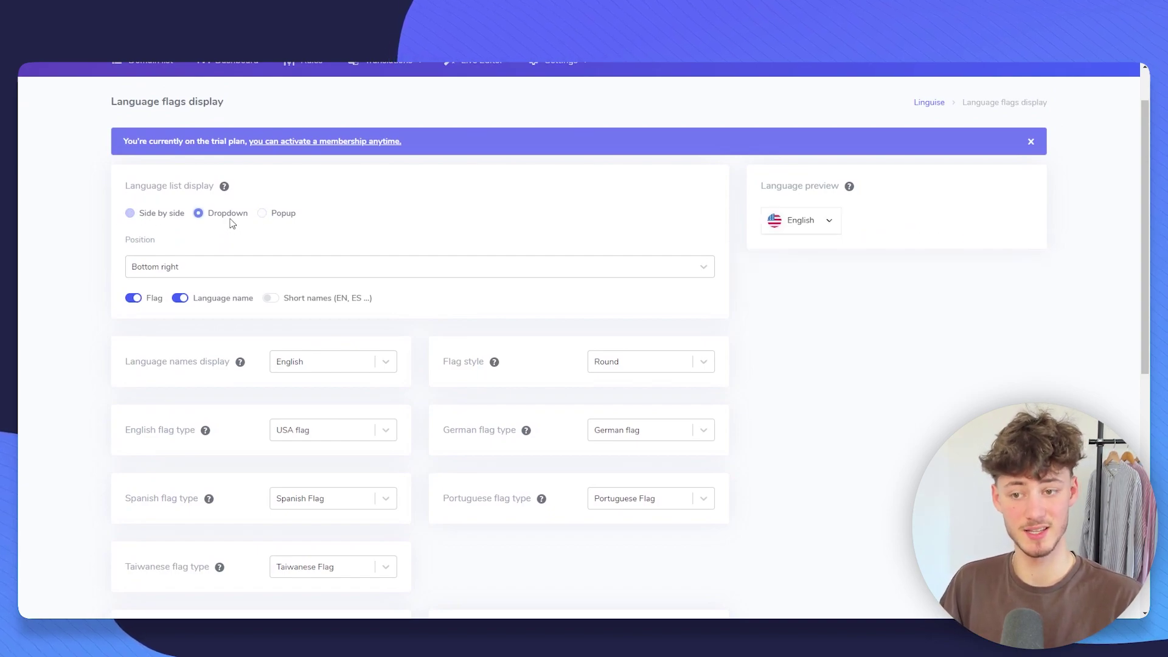
{"action": "left_click", "coordinate": [286, 221]}
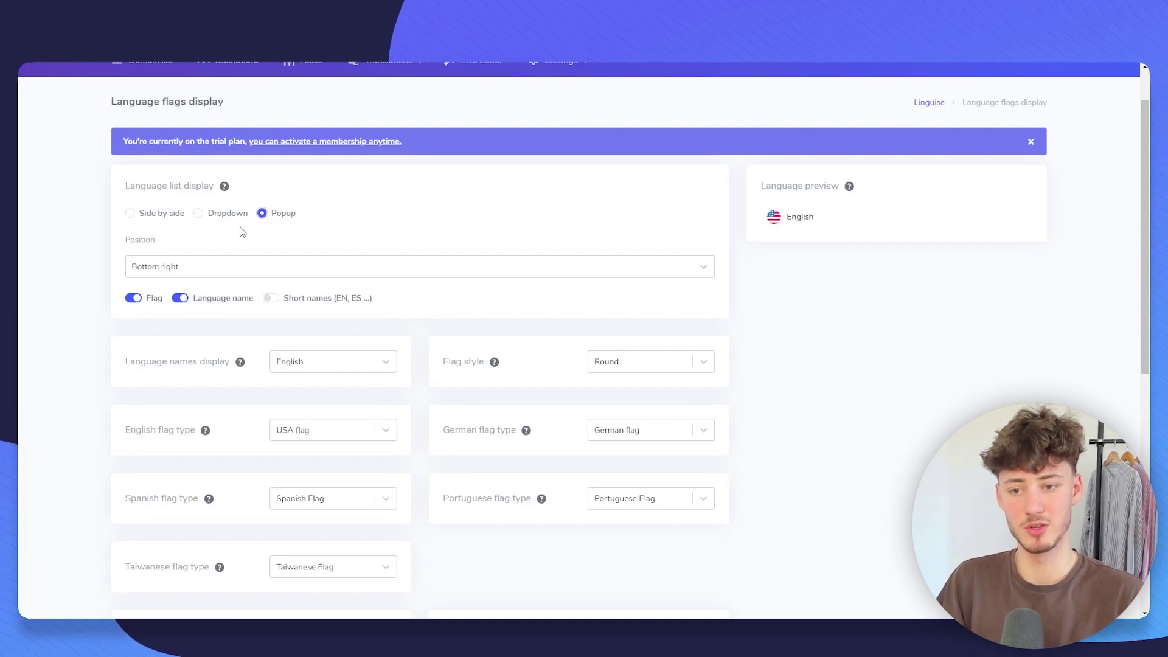
{"action": "left_click", "coordinate": [198, 266]}
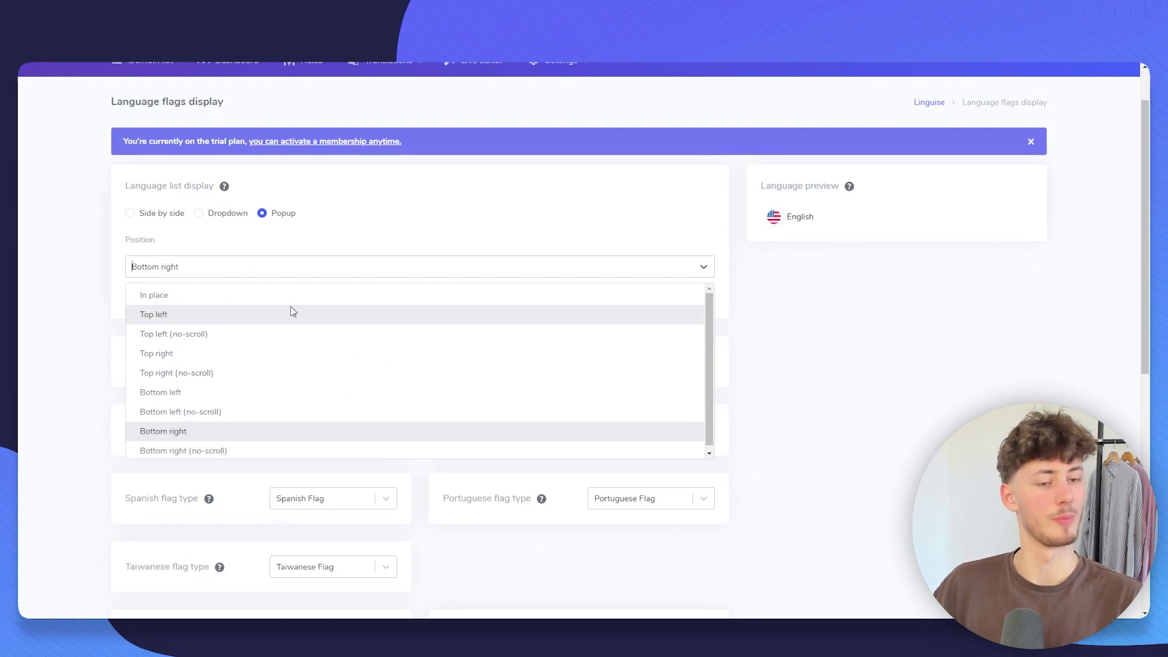
{"action": "left_click", "coordinate": [98, 381]}
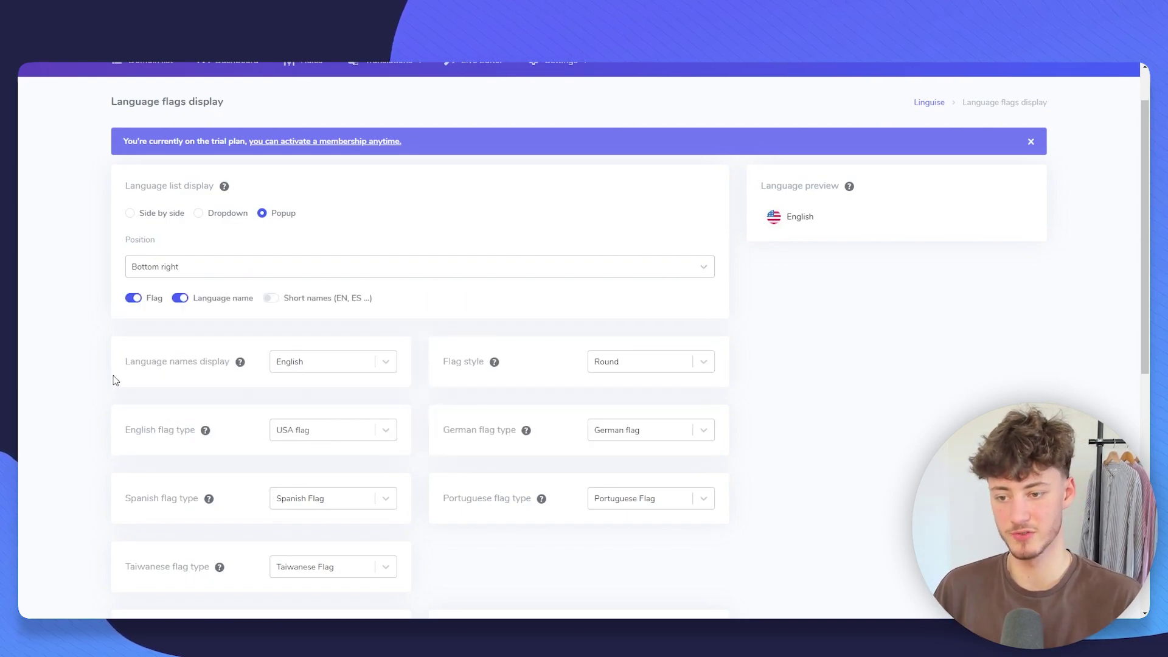
- Enable flags with full language names and turn off short language names
{"action": "left_click", "coordinate": [134, 298]}
{"action": "left_click", "coordinate": [134, 298]}
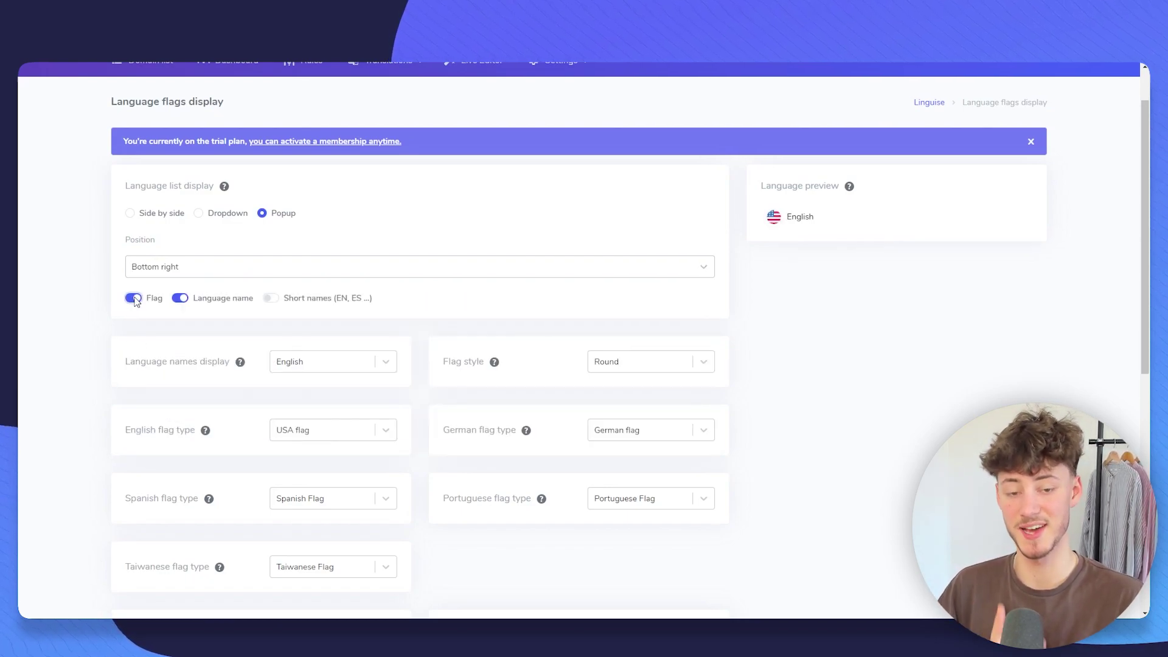
{"action": "left_click", "coordinate": [135, 298]}
{"action": "left_click", "coordinate": [134, 298]}
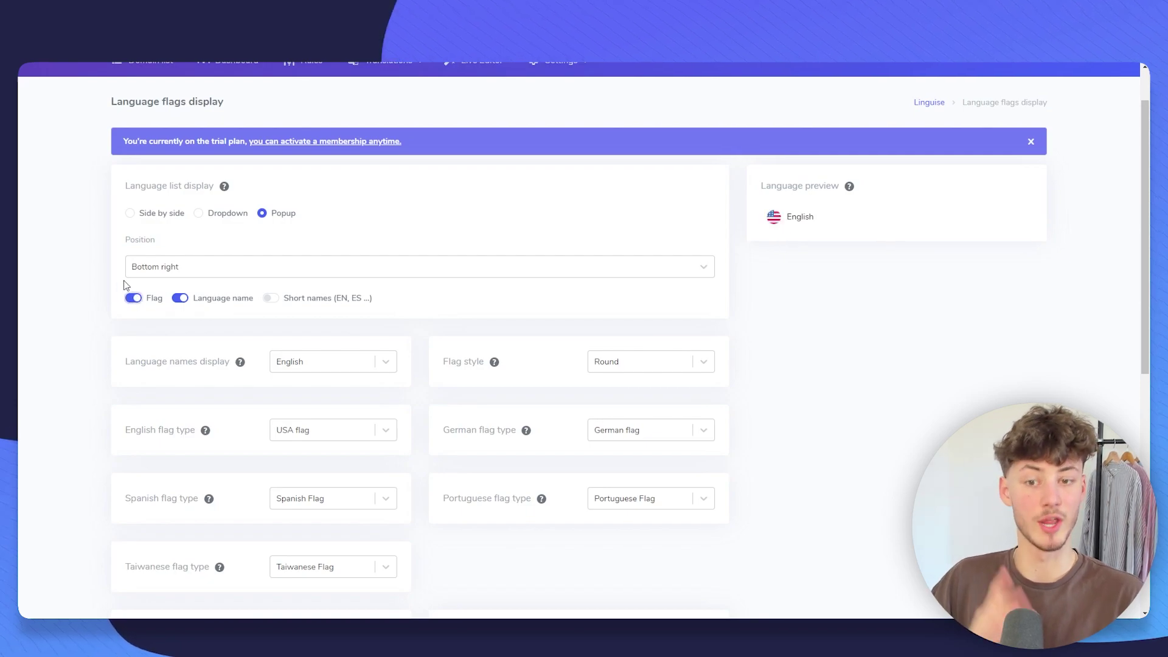
{"action": "left_click", "coordinate": [180, 298]}
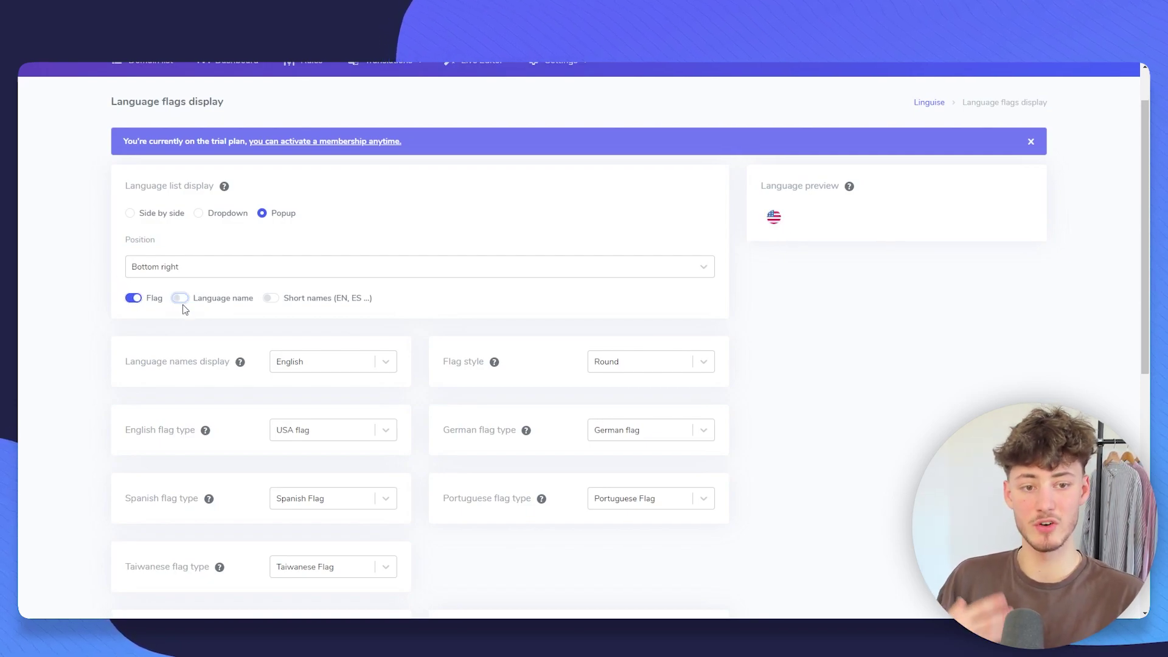
{"action": "left_click", "coordinate": [181, 300]}
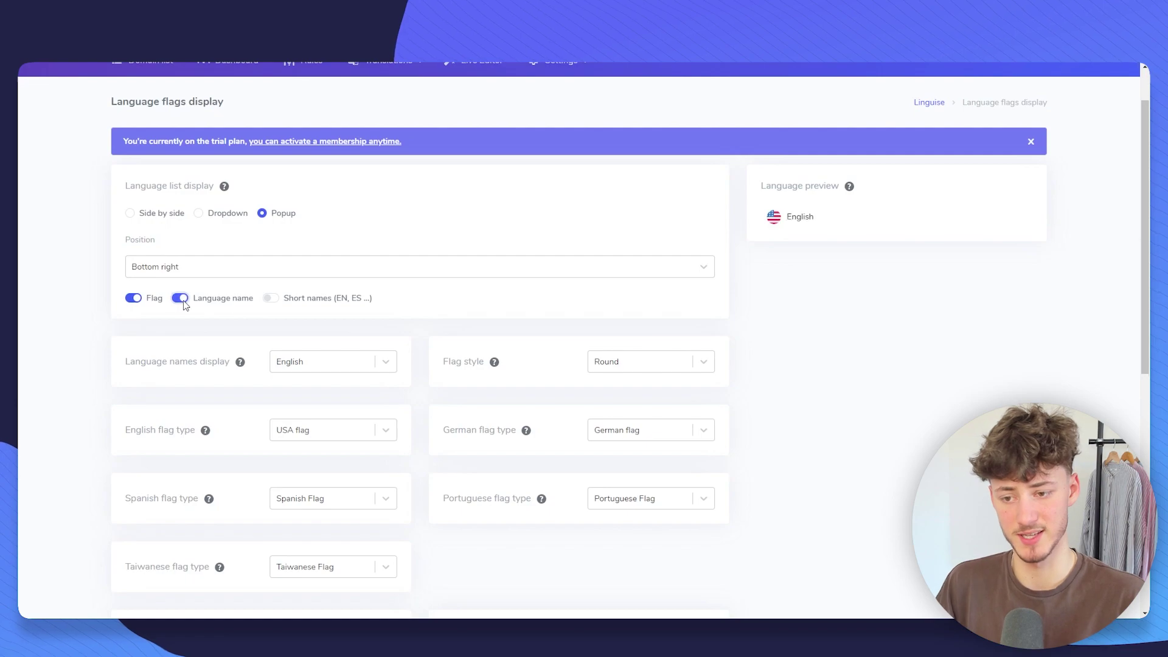
{"action": "left_click", "coordinate": [181, 300]}
{"action": "left_click_drag", "start_coordinate": [178, 305], "coordinate": [258, 305]}
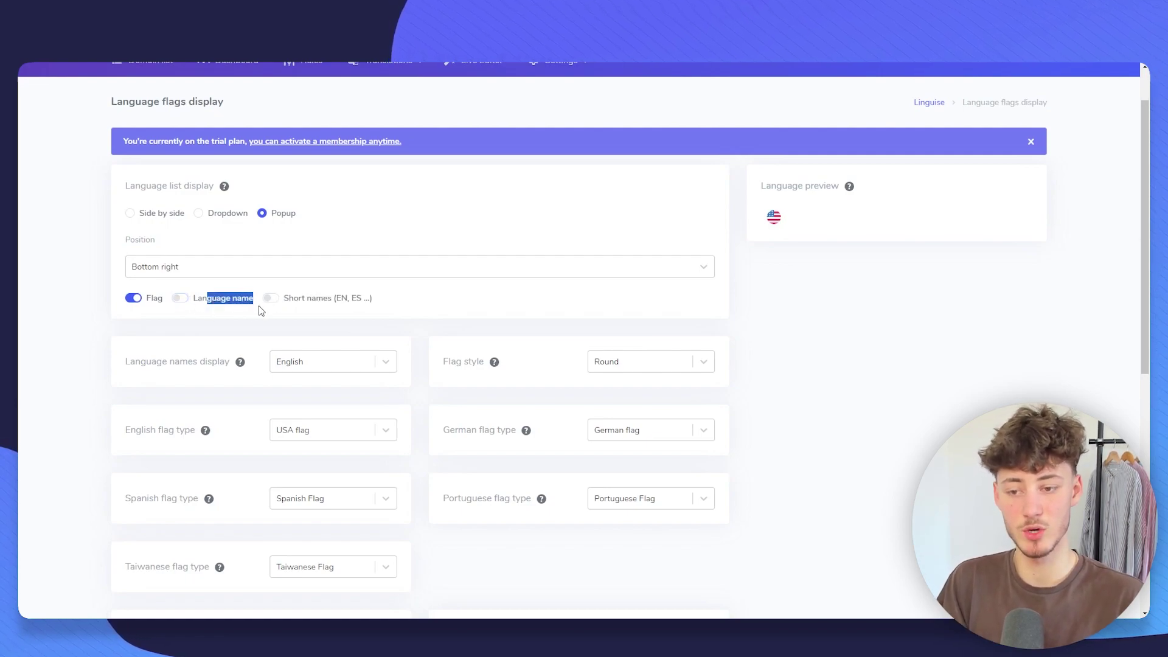
{"action": "left_click", "coordinate": [284, 312]}
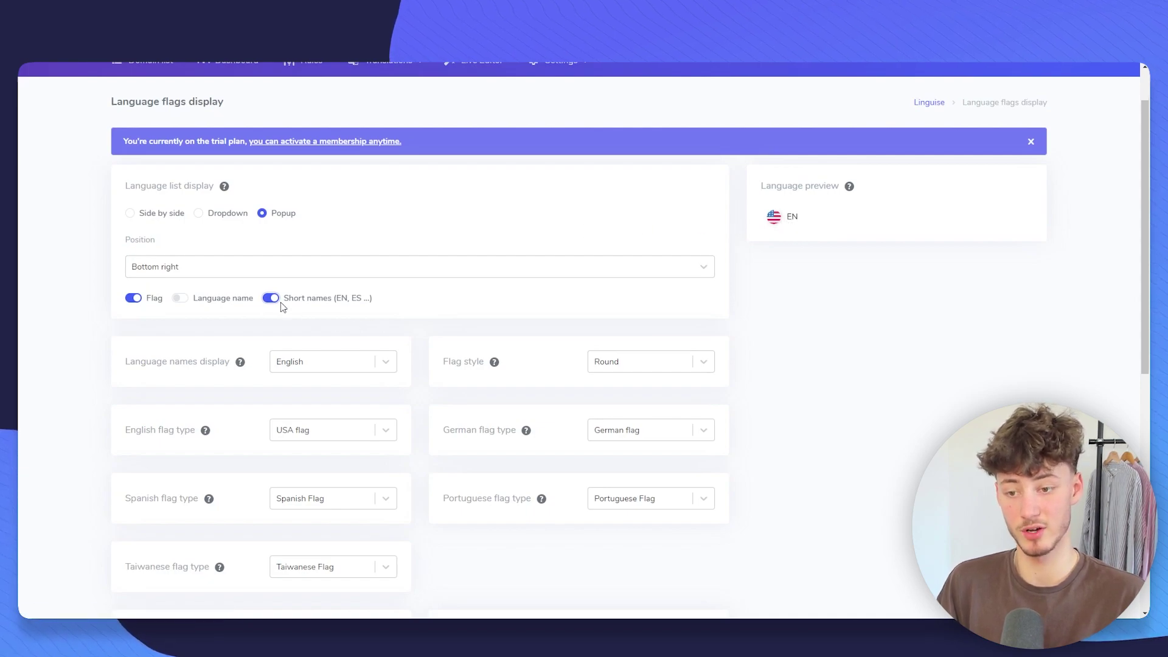
{"action": "left_click", "coordinate": [277, 299]}
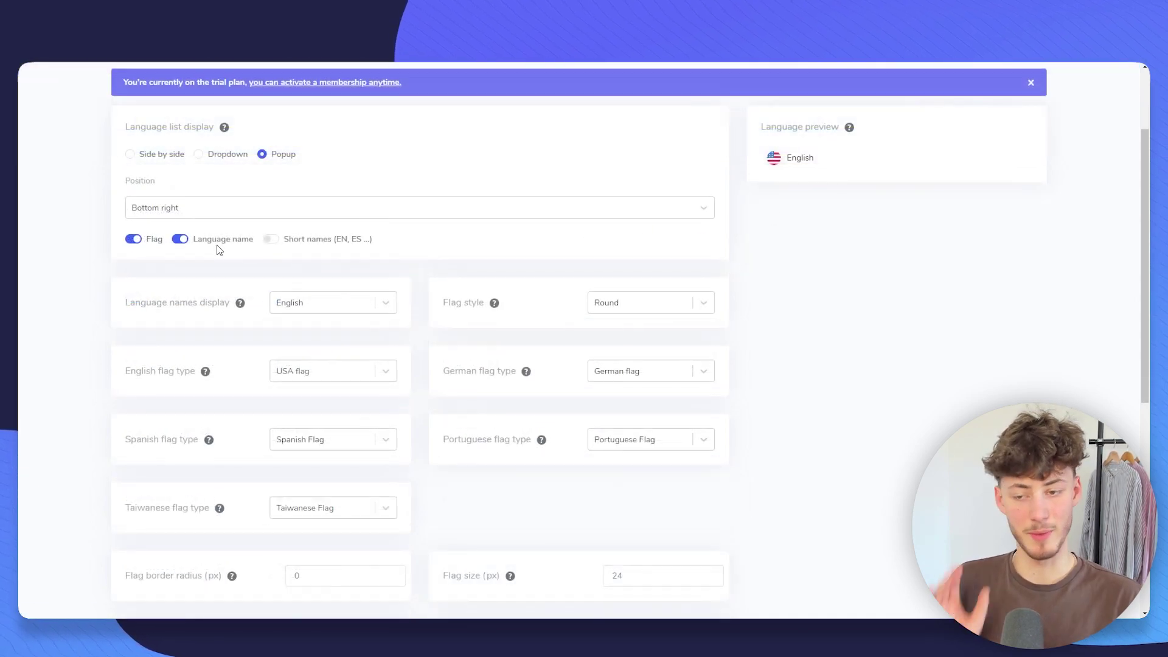
{"action": "left_click_drag", "start_coordinate": [180, 242], "coordinate": [370, 283]}
{"action": "left_click", "coordinate": [371, 282]}
- Preview rectangular flags, then keep the flag style set to Round
{"action": "left_click_drag", "start_coordinate": [126, 302], "coordinate": [230, 299]}
{"action": "left_click", "coordinate": [259, 309]}
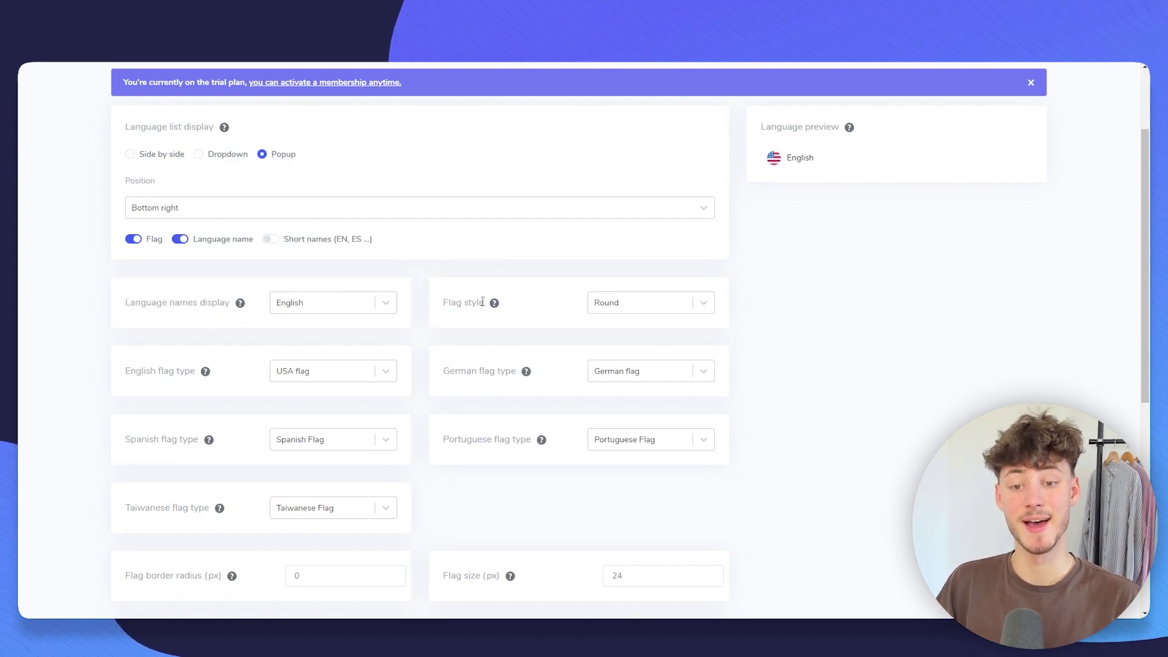
{"action": "left_click", "coordinate": [696, 298]}
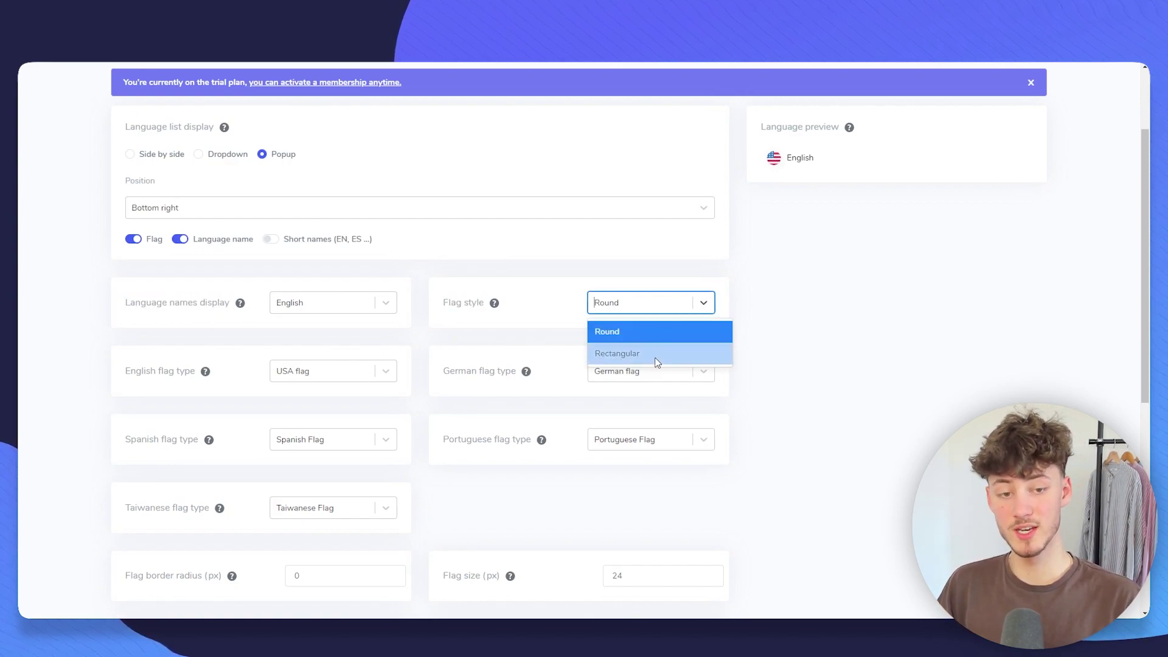
{"action": "left_click", "coordinate": [657, 359]}
{"action": "left_click", "coordinate": [670, 305]}
{"action": "left_click", "coordinate": [666, 332]}
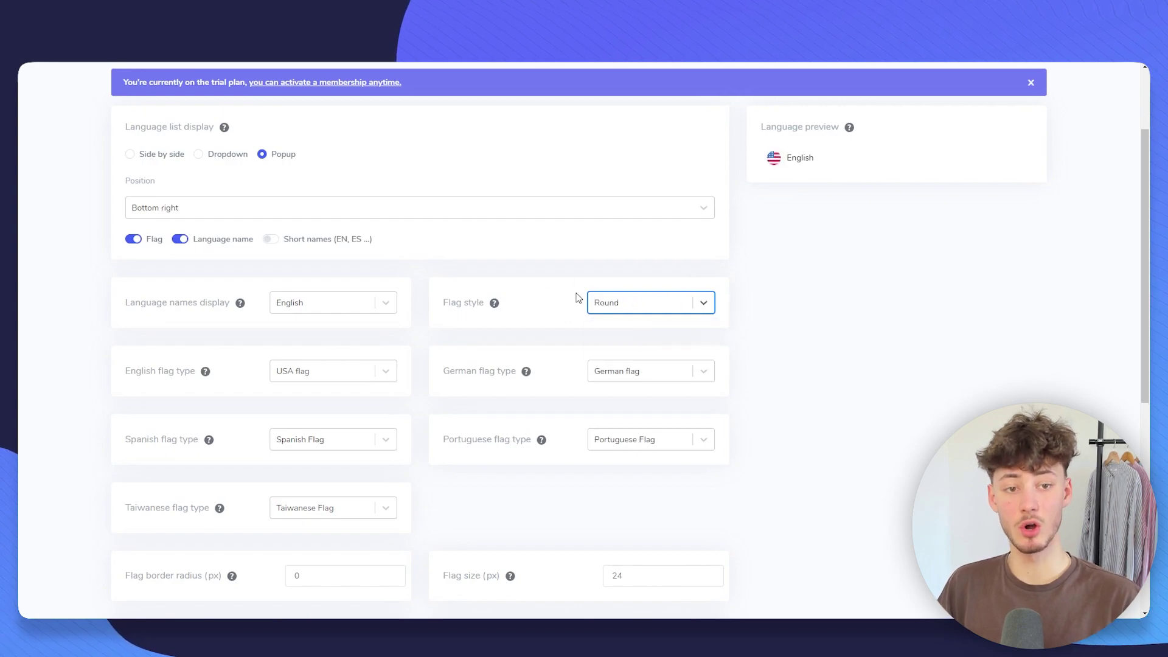
{"action": "left_click_drag", "start_coordinate": [489, 304], "coordinate": [447, 306]}
{"action": "left_click", "coordinate": [595, 302]}
{"action": "left_click", "coordinate": [603, 300]}
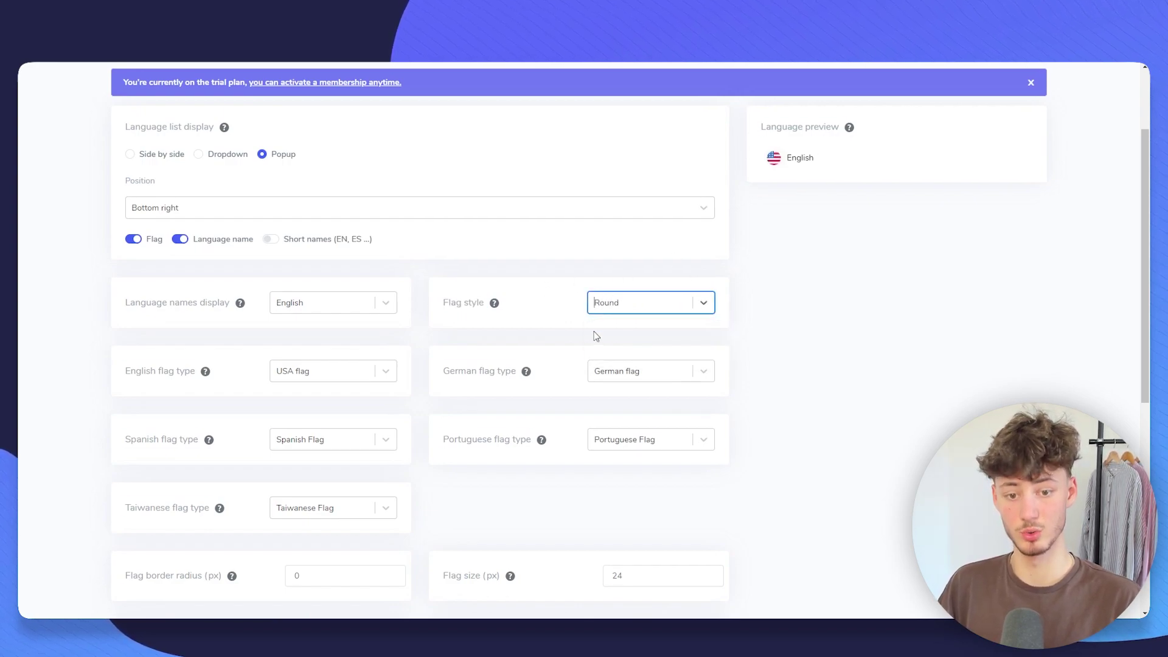
{"action": "left_click", "coordinate": [629, 309]}
{"action": "left_click", "coordinate": [599, 332]}
{"action": "scroll", "coordinate": [542, 323], "scroll_direction": "down", "scroll_amount": 1}
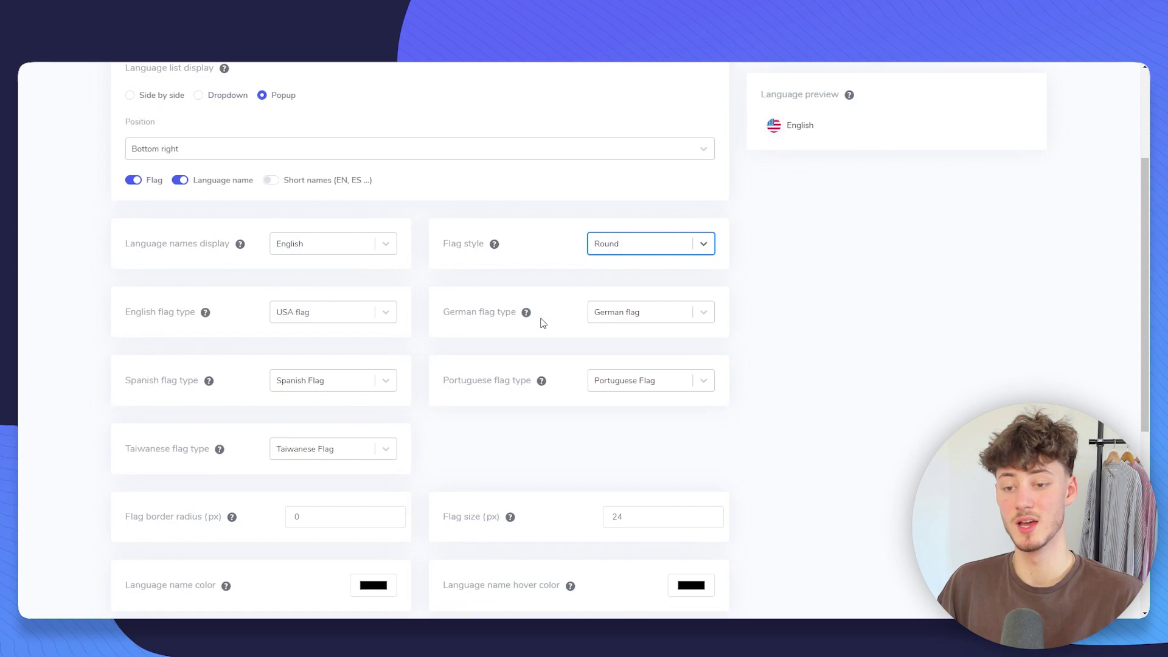
{"action": "scroll", "coordinate": [542, 323], "scroll_direction": "up", "scroll_amount": 1}
- Set English to the Great Britain flag and German to the Austria flag, leaving Spanish unchanged
{"action": "left_click_drag", "start_coordinate": [146, 383], "coordinate": [180, 372]}
{"action": "left_click", "coordinate": [193, 371]}
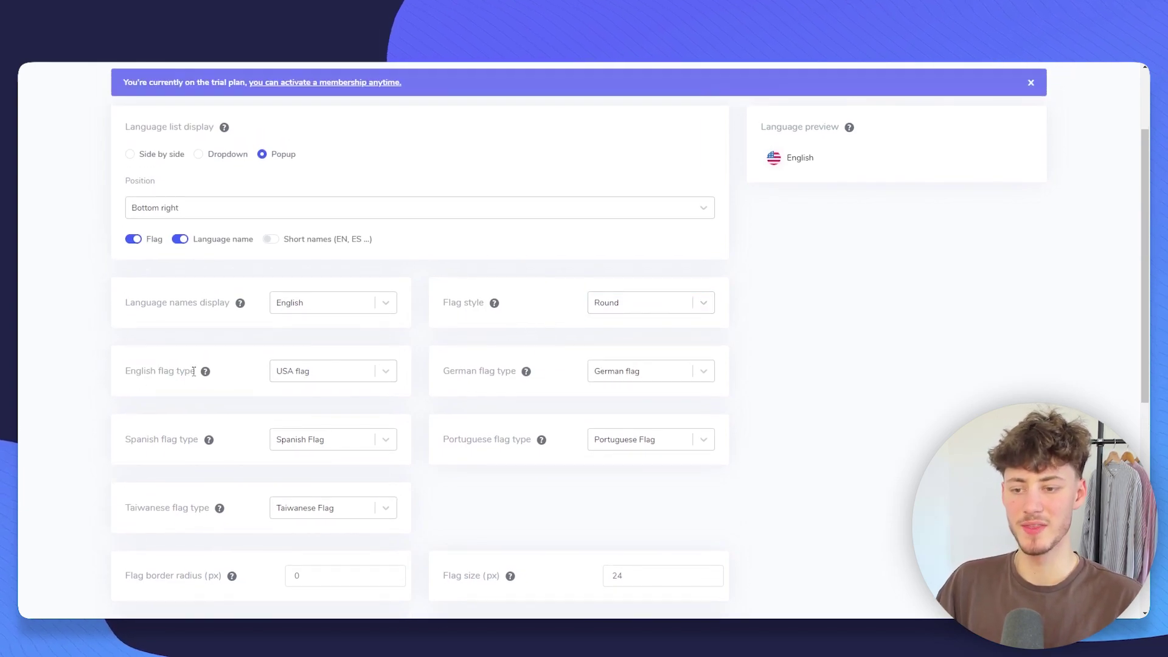
{"action": "left_click", "coordinate": [298, 372]}
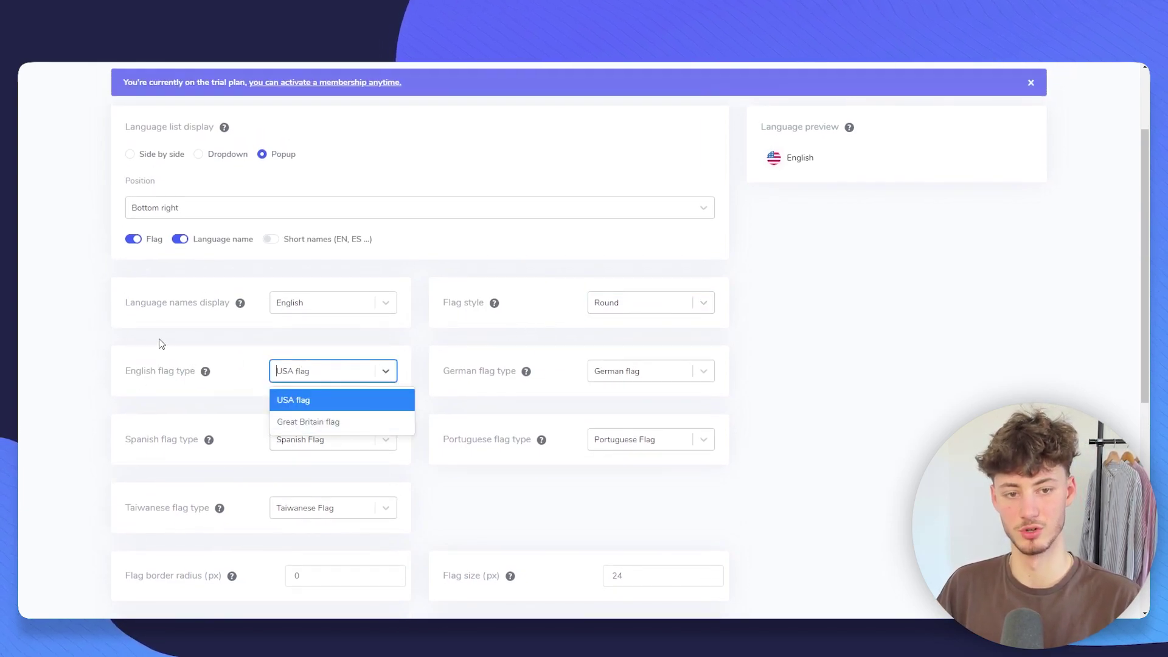
{"action": "left_click_drag", "start_coordinate": [124, 389], "coordinate": [268, 381]}
{"action": "left_click", "coordinate": [188, 377]}
{"action": "left_click", "coordinate": [316, 376]}
{"action": "left_click", "coordinate": [298, 372]}
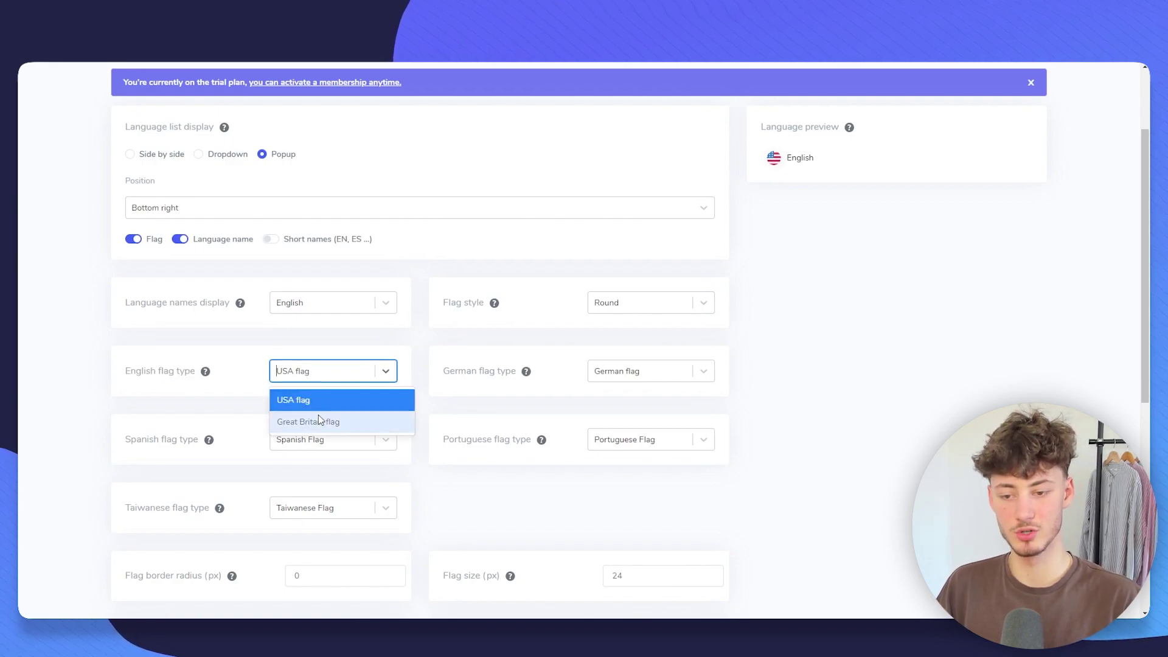
{"action": "left_click", "coordinate": [316, 422]}
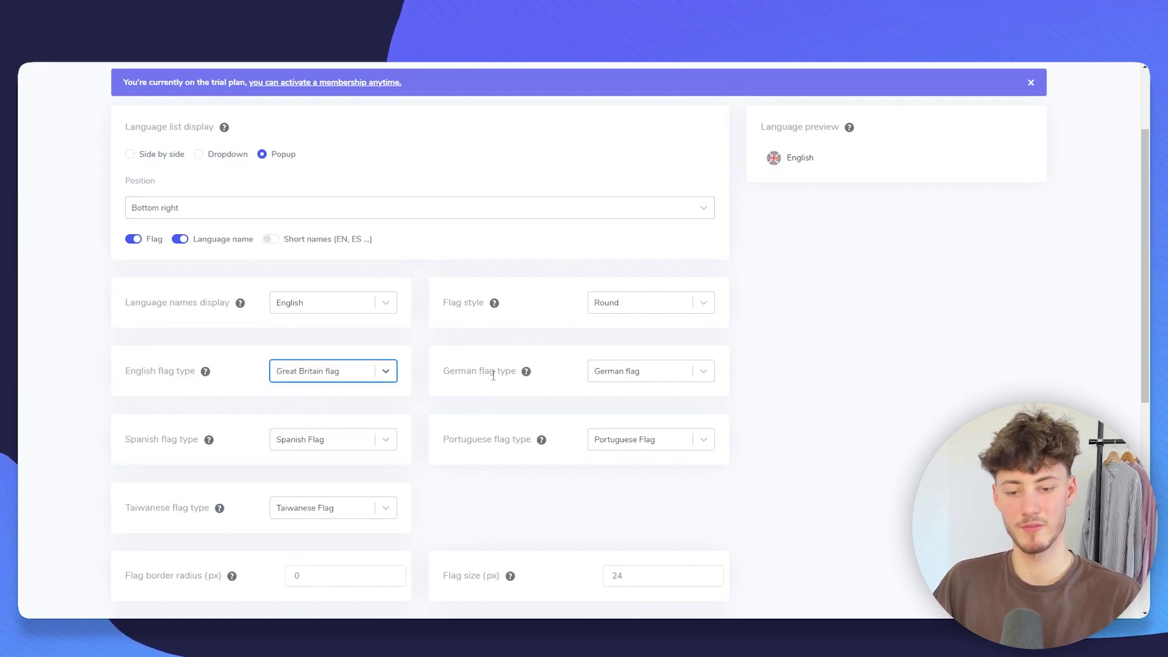
{"action": "left_click", "coordinate": [611, 375]}
{"action": "left_click", "coordinate": [647, 422]}
{"action": "left_click", "coordinate": [650, 371]}
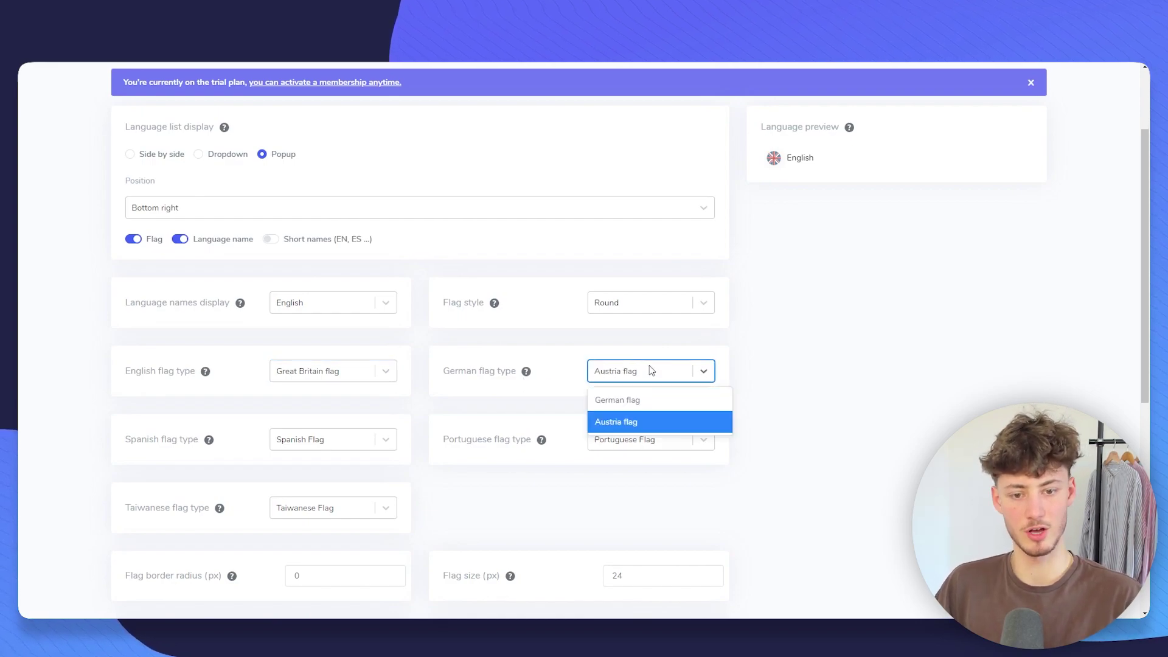
{"action": "left_click", "coordinate": [231, 427]}
{"action": "left_click", "coordinate": [350, 447]}
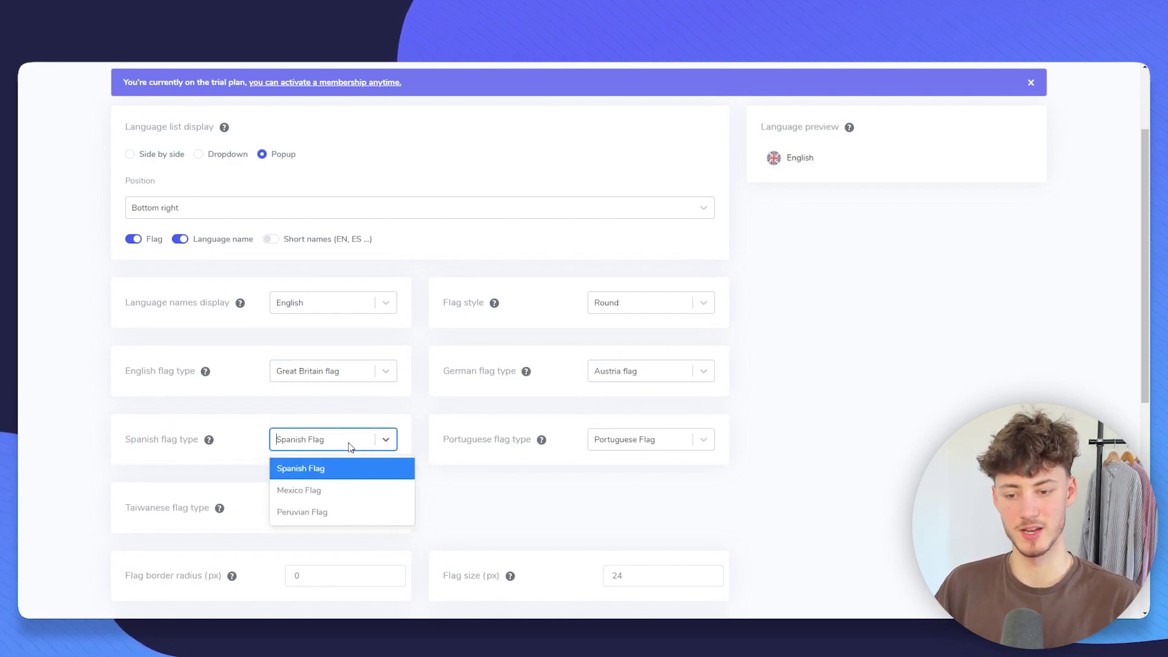
{"action": "left_click", "coordinate": [623, 493]}
- Save the language flags display settings
{"action": "scroll", "coordinate": [622, 484], "scroll_direction": "down", "scroll_amount": 5}
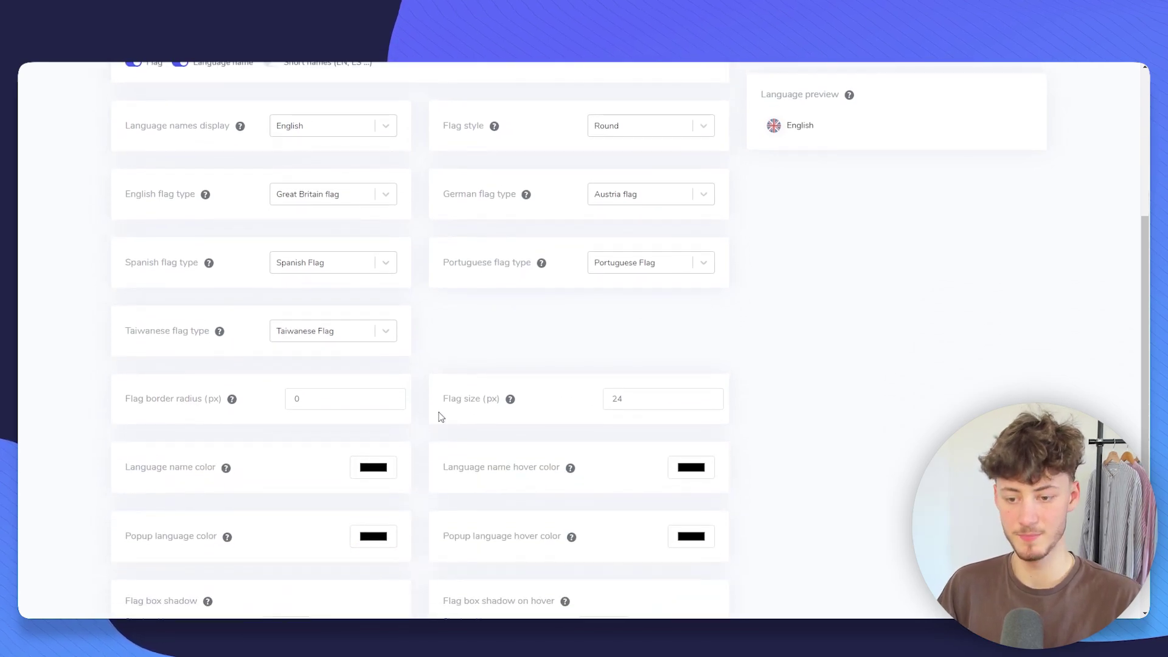
{"action": "scroll", "coordinate": [124, 335], "scroll_direction": "down", "scroll_amount": 3}
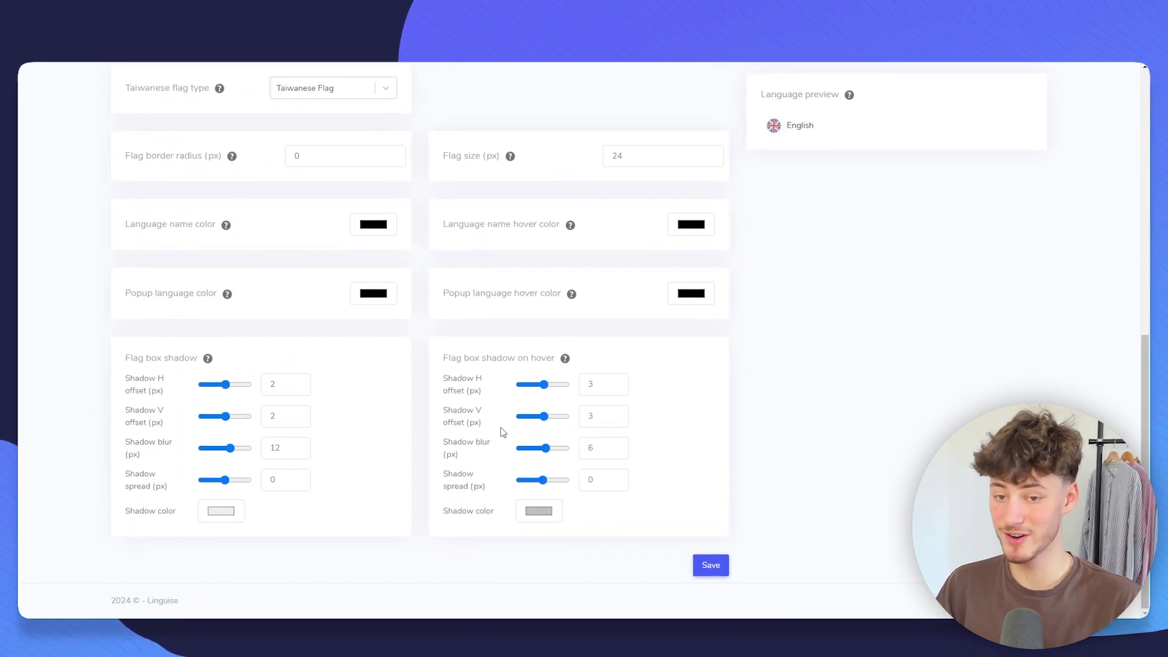
{"action": "scroll", "coordinate": [502, 432], "scroll_direction": "up", "scroll_amount": 5}
{"action": "scroll", "coordinate": [556, 424], "scroll_direction": "down", "scroll_amount": 5}
{"action": "left_click", "coordinate": [712, 565]}
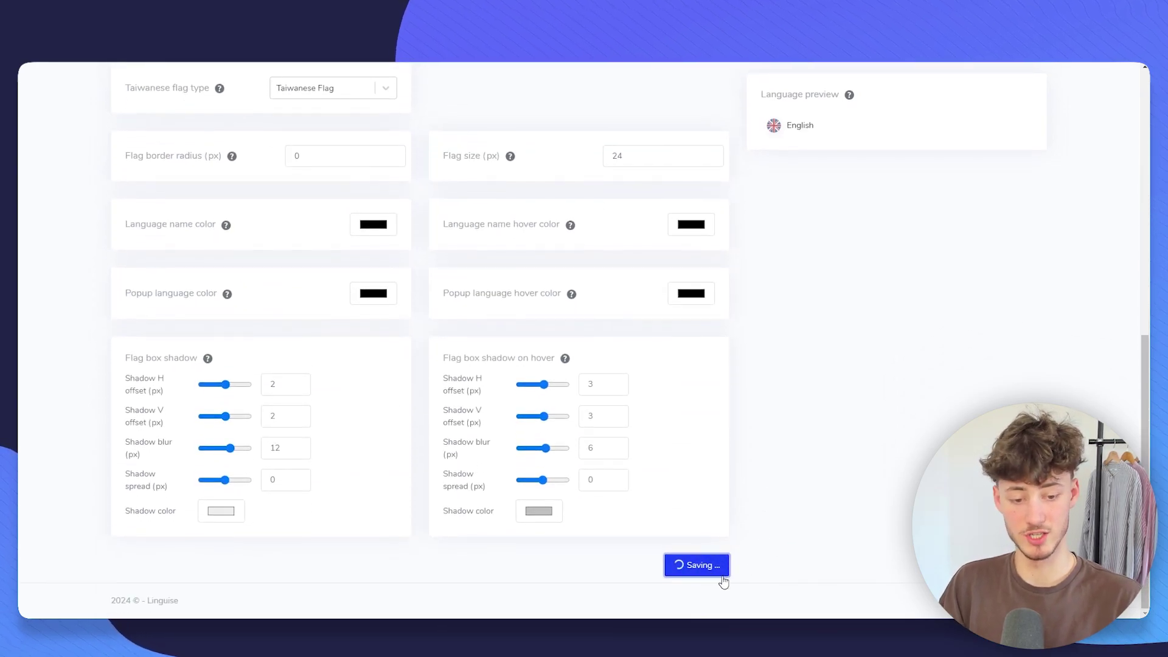
{"action": "scroll", "coordinate": [758, 397], "scroll_direction": "up", "scroll_amount": 4}
{"action": "scroll", "coordinate": [742, 378], "scroll_direction": "down", "scroll_amount": 3}
{"action": "scroll", "coordinate": [764, 253], "scroll_direction": "up", "scroll_amount": 6}
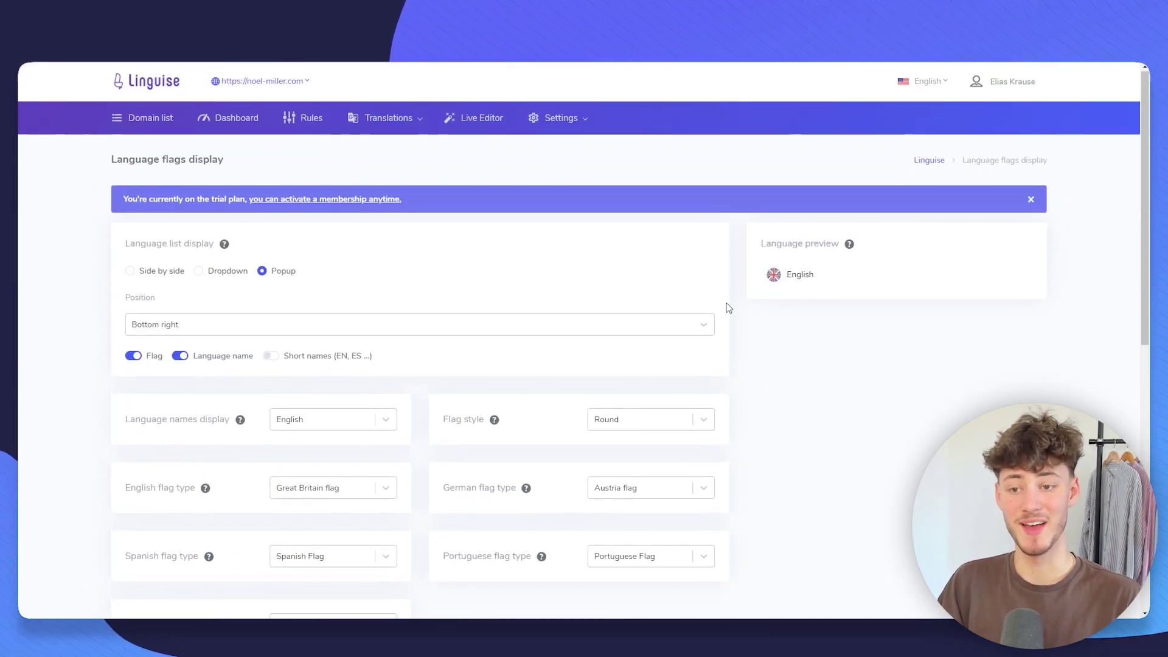
- Copy the Linguise switcher install script from the Settings page to the clipboard
{"action": "mouse_move", "coordinate": [560, 119]}
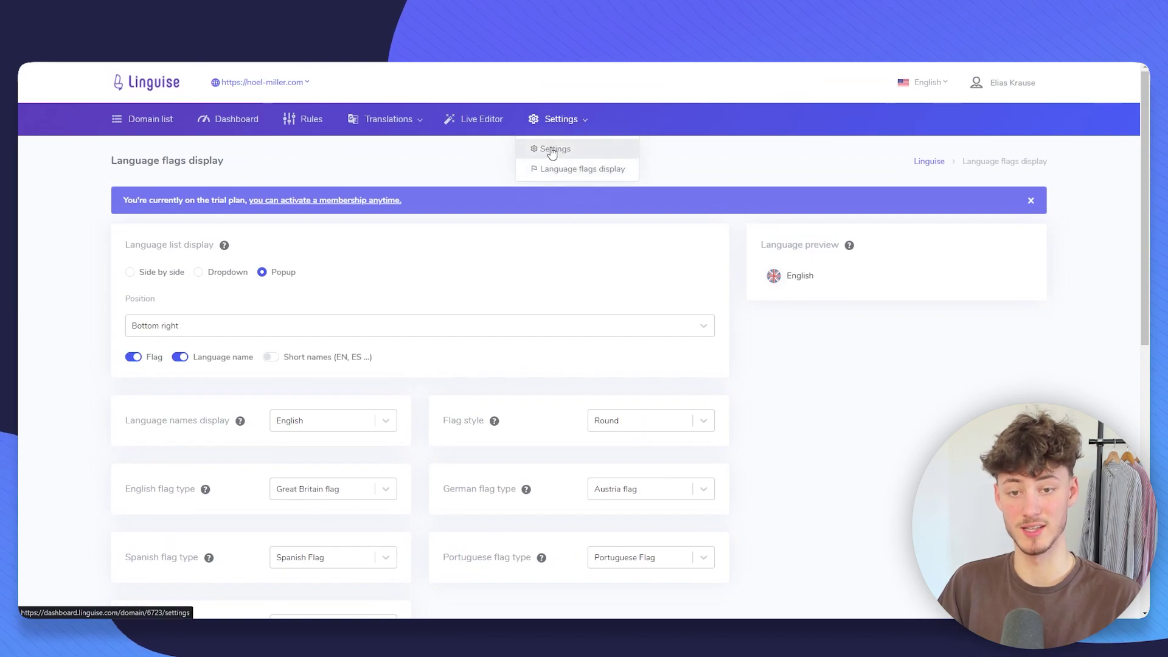
{"action": "left_click", "coordinate": [552, 149]}
{"action": "scroll", "coordinate": [342, 279], "scroll_direction": "down", "scroll_amount": 10}
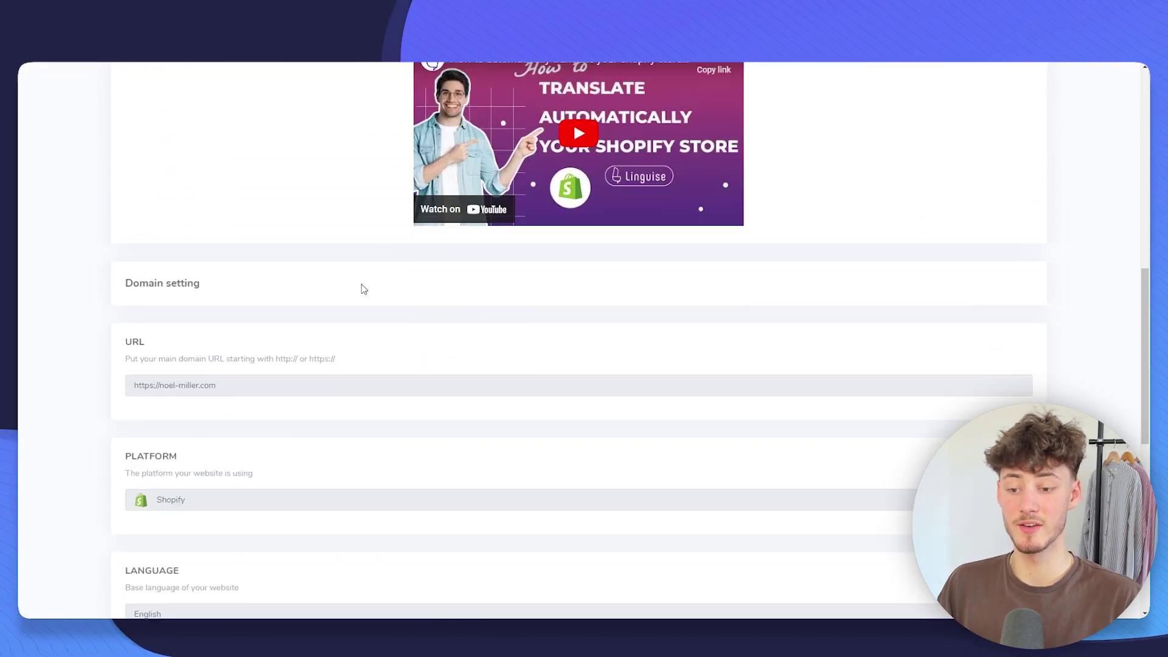
{"action": "scroll", "coordinate": [364, 289], "scroll_direction": "up", "scroll_amount": 5}
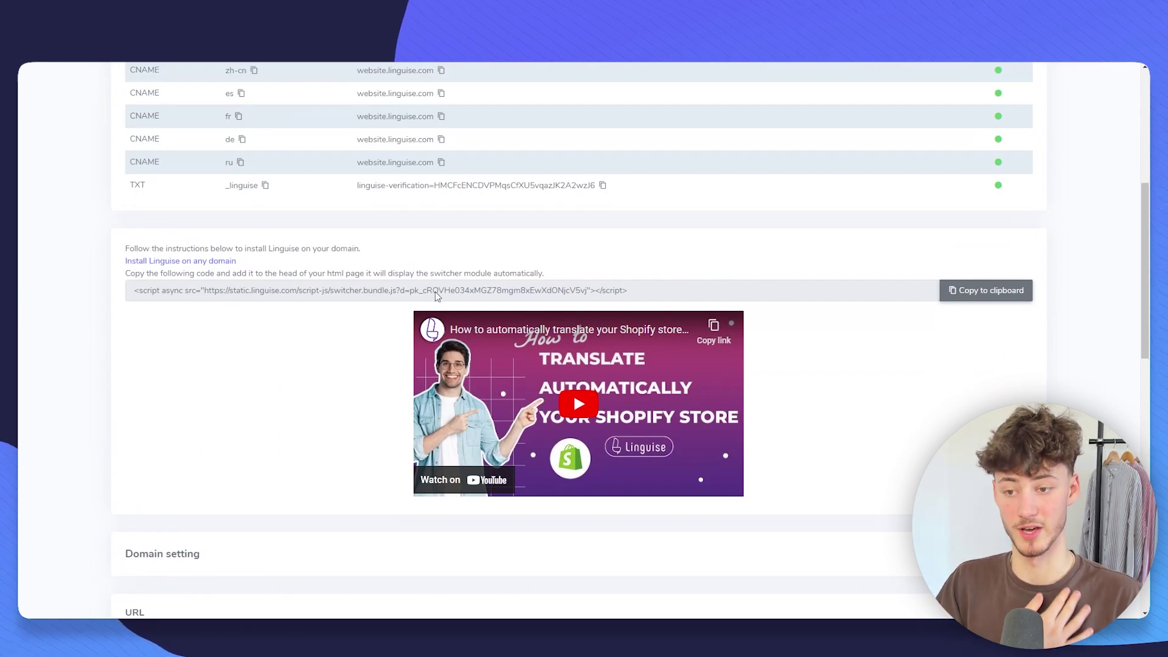
{"action": "left_click", "coordinate": [977, 293]}
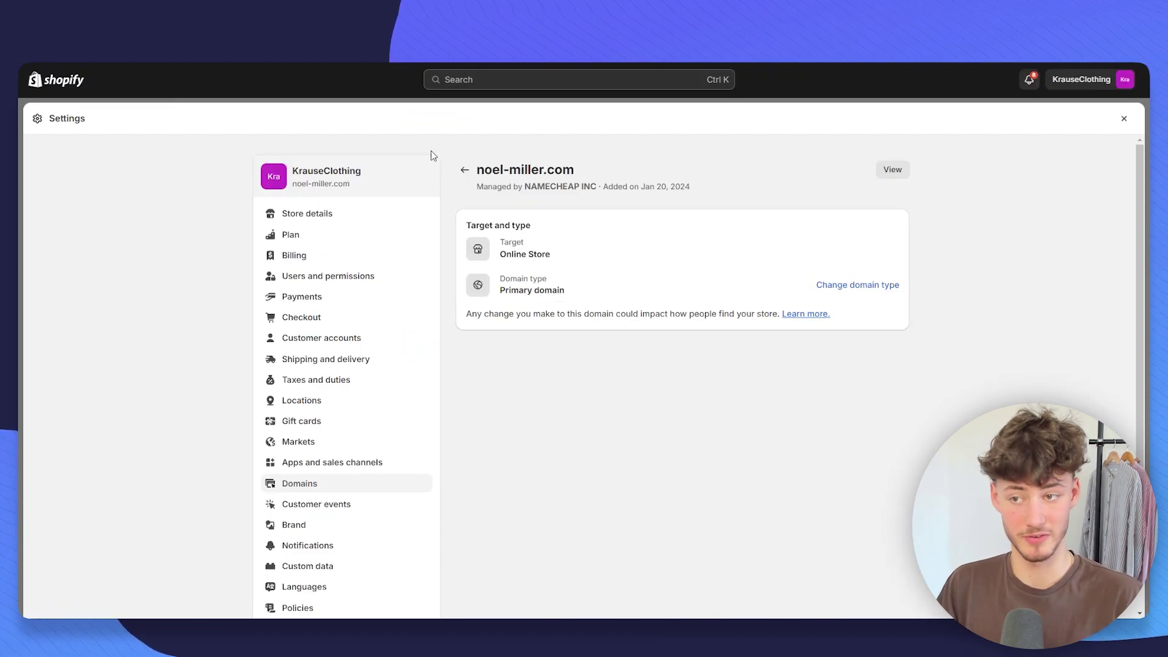
- Open Edit code for the Copy of Dawn theme in Shopify
{"action": "left_click", "coordinate": [1123, 118]}
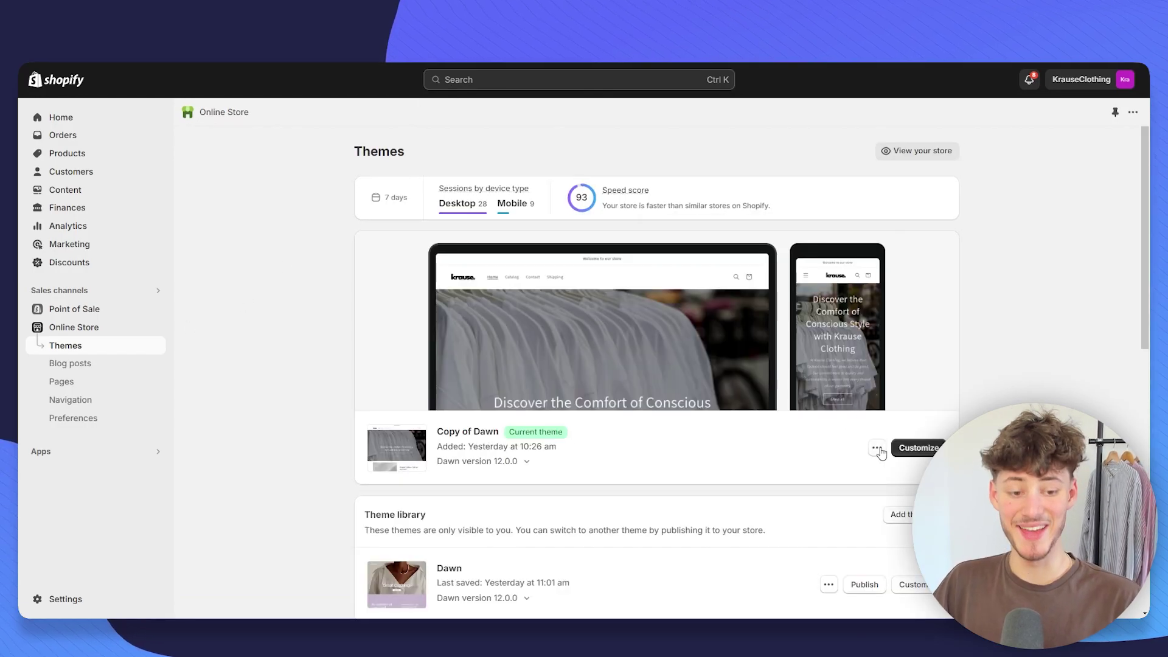
{"action": "left_click", "coordinate": [878, 447]}
{"action": "left_click", "coordinate": [794, 397]}
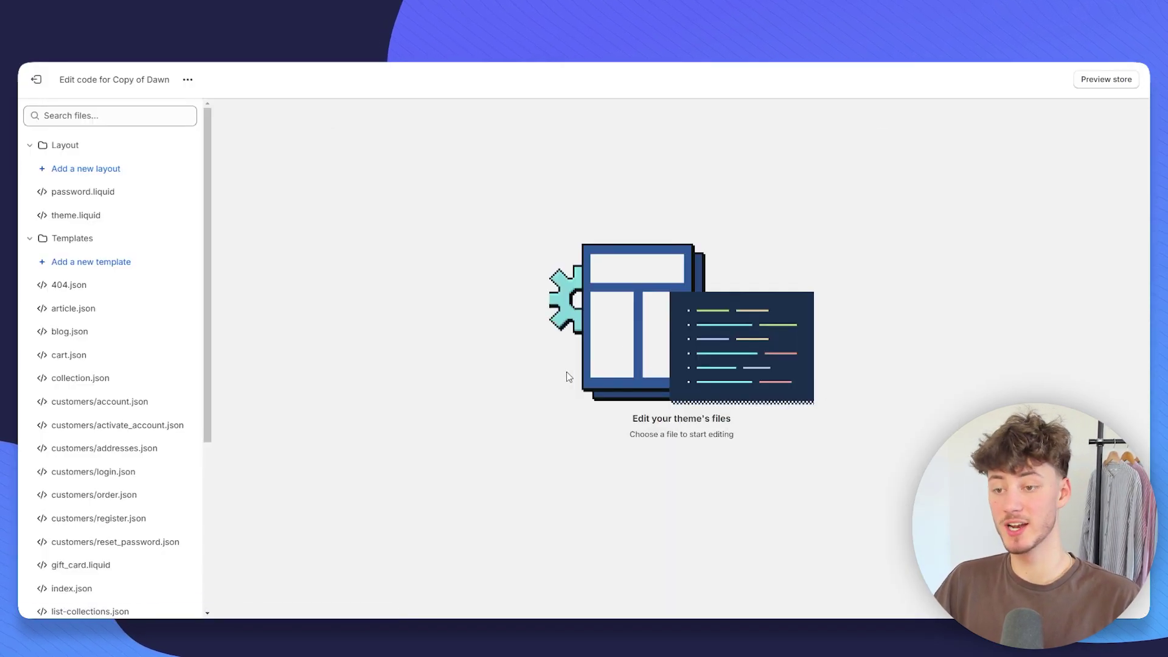
- Paste the Linguise script right after <head> in theme.liquid, save, and preview the store
{"action": "left_click", "coordinate": [93, 218]}
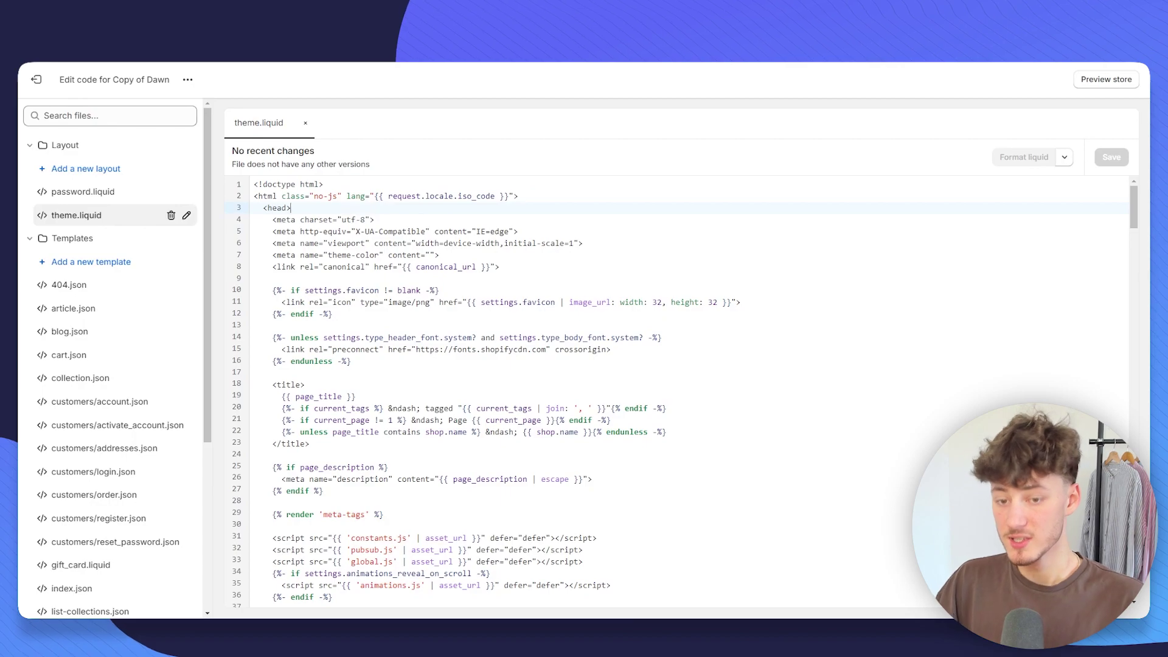
{"action": "key", "text": "Return"}
{"action": "key", "text": "Return"}
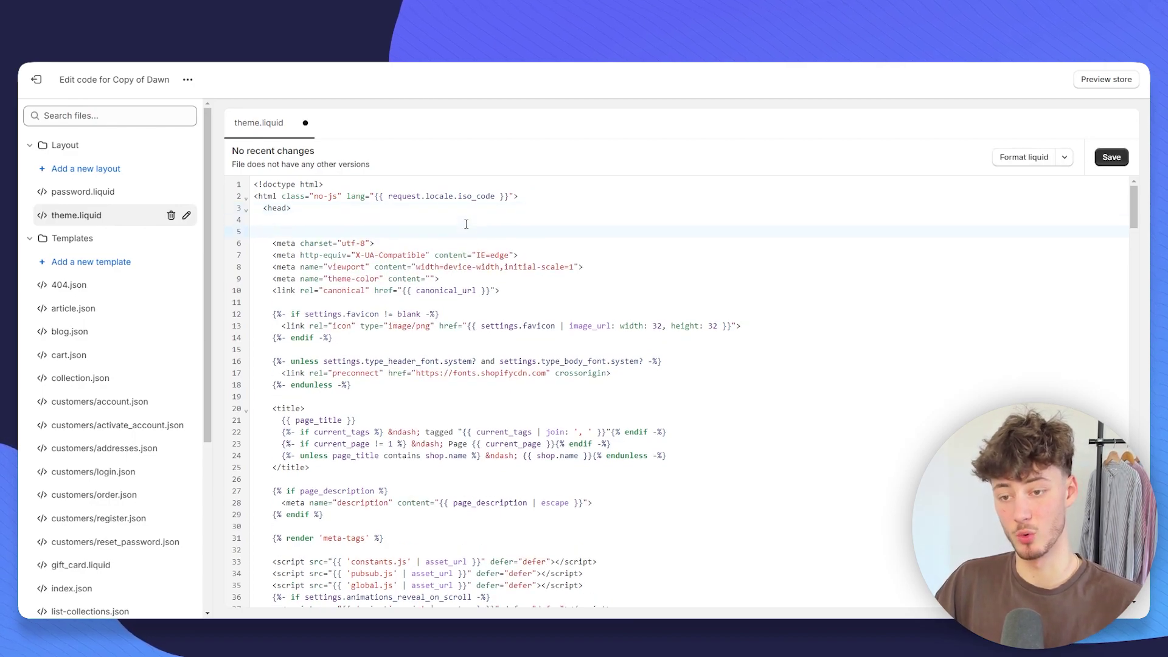
{"action": "right_click", "coordinate": [282, 230]}
{"action": "left_click", "coordinate": [337, 342]}
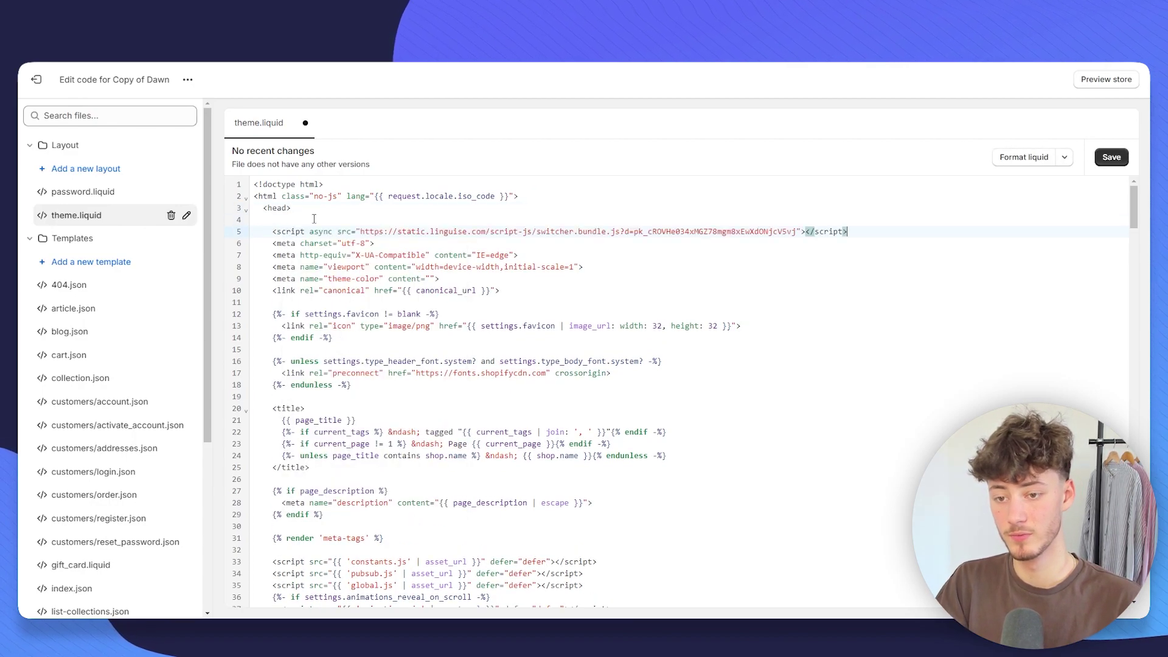
{"action": "left_click", "coordinate": [314, 219]}
{"action": "key", "text": "BackSpace"}
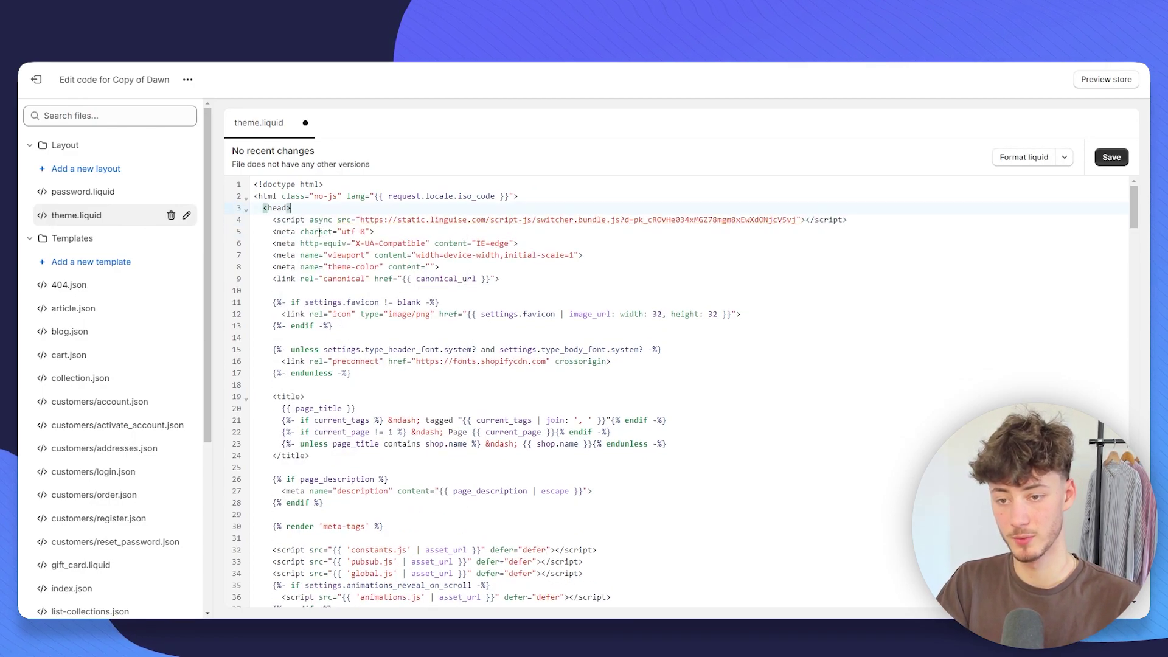
{"action": "left_click", "coordinate": [1109, 157]}
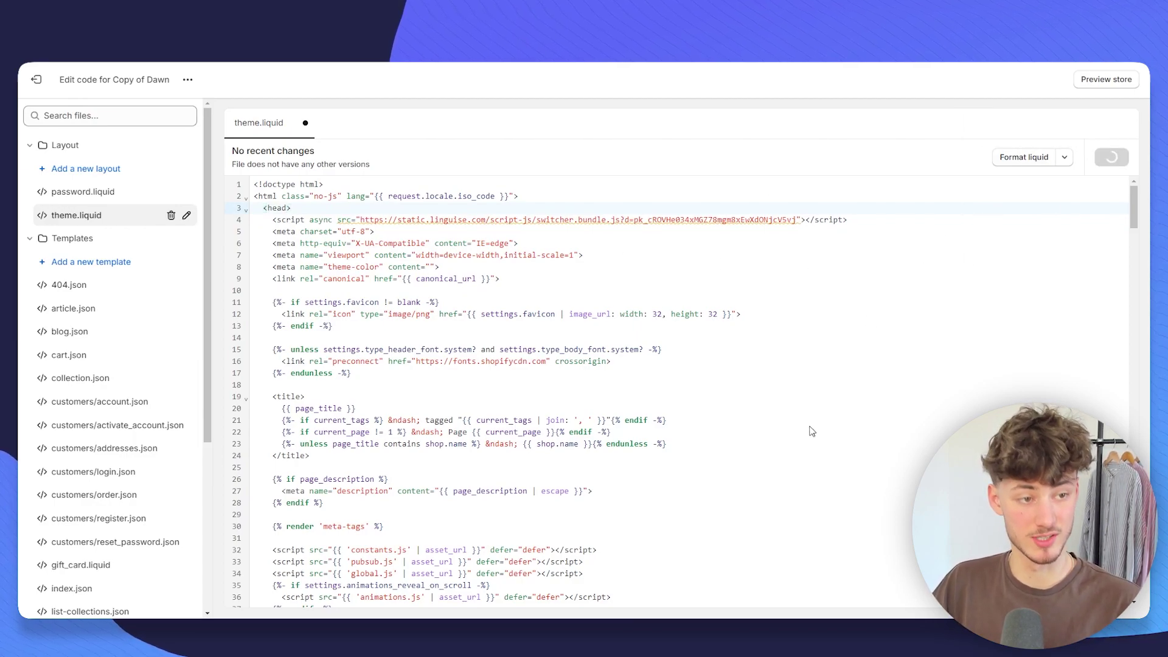
{"action": "left_click", "coordinate": [1106, 80]}
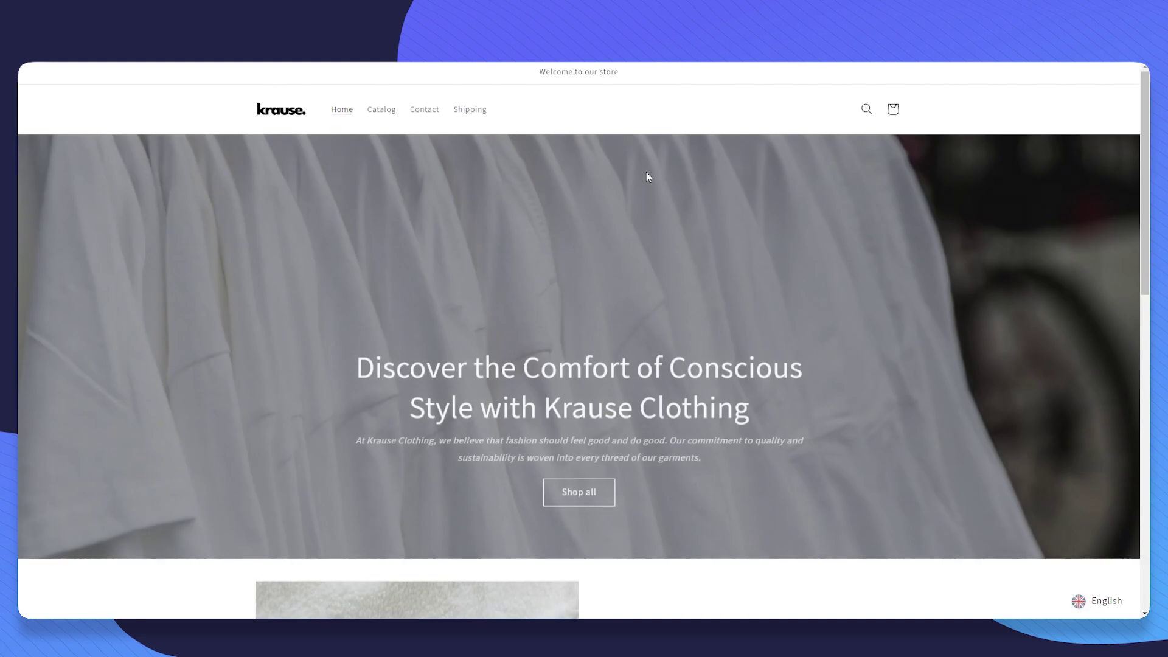
- Switch the storefront preview to German with the bottom-right switcher and scroll through the translated page
{"action": "left_click", "coordinate": [1086, 604]}
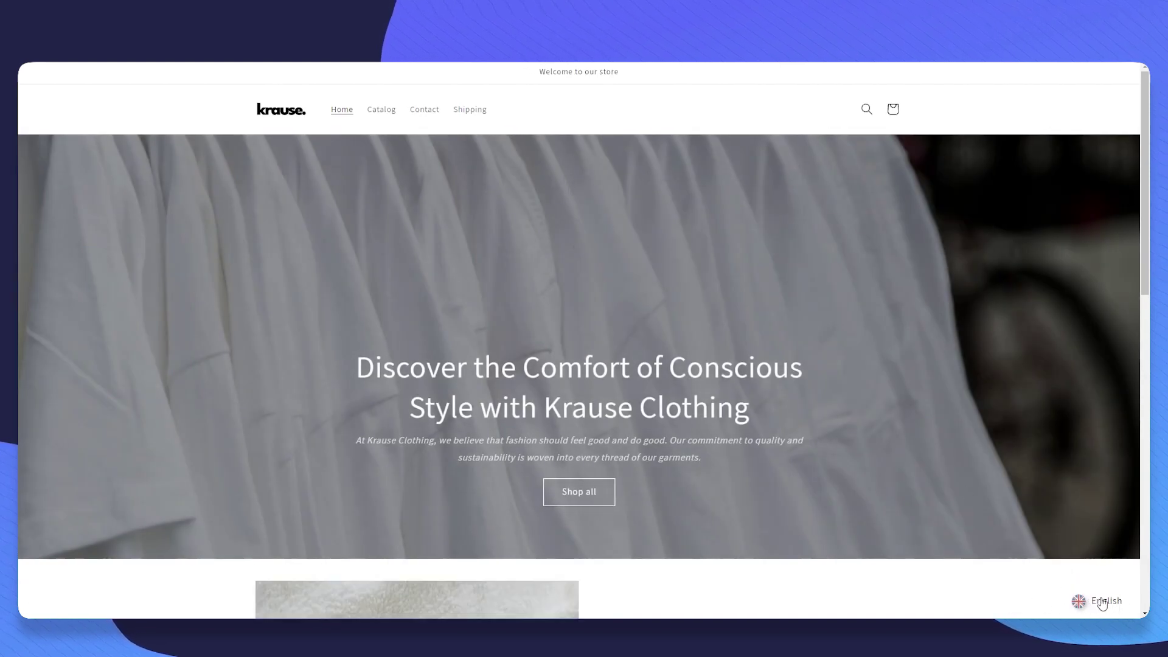
{"action": "left_click", "coordinate": [1102, 602]}
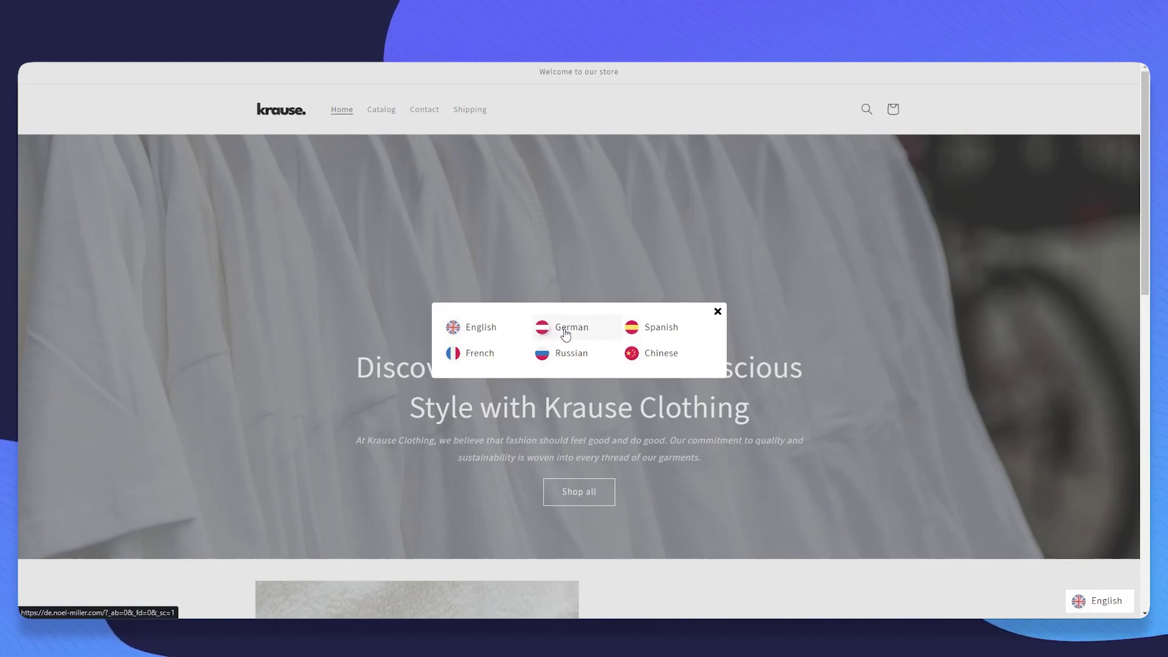
{"action": "left_click", "coordinate": [583, 337]}
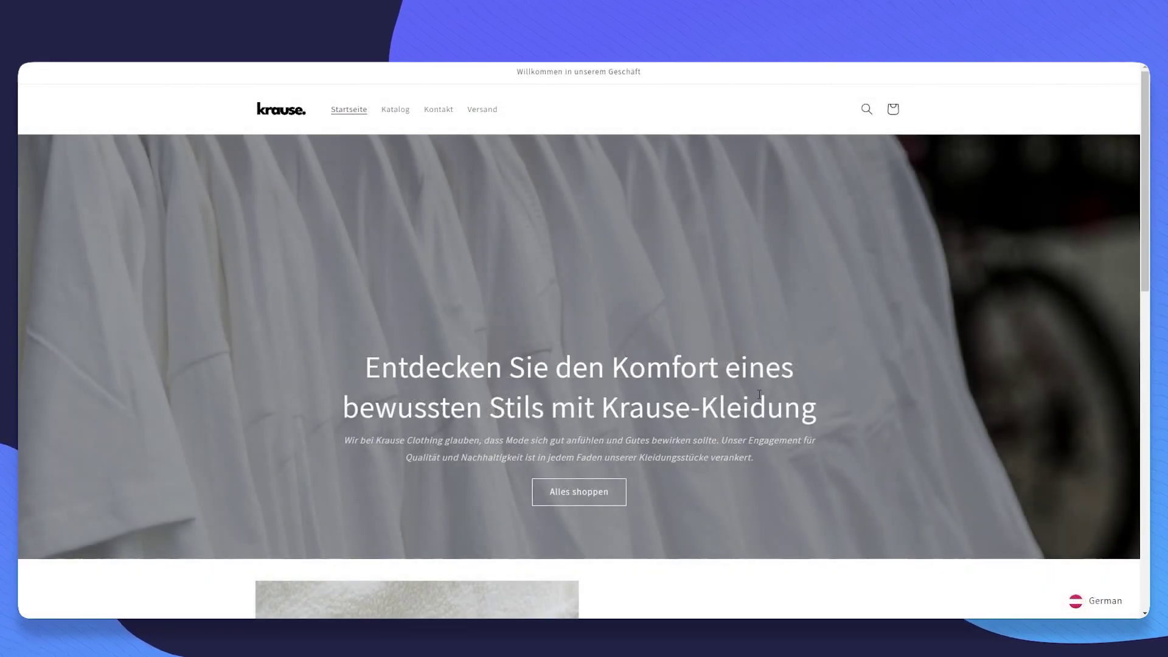
{"action": "left_click_drag", "start_coordinate": [353, 357], "coordinate": [994, 421]}
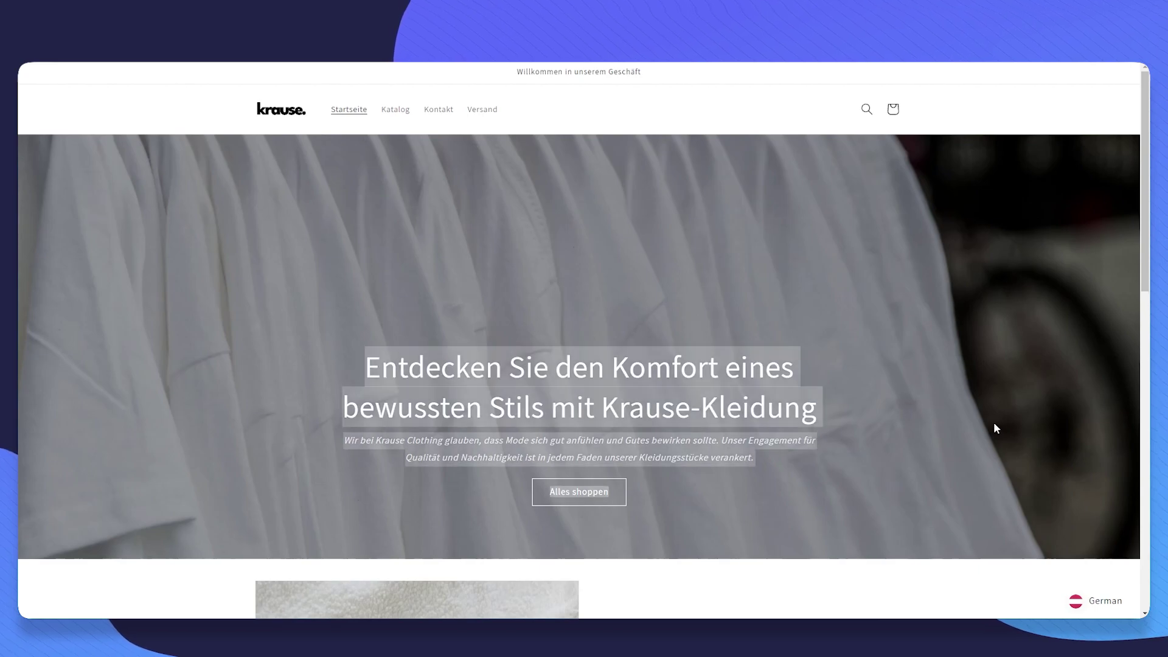
{"action": "left_click", "coordinate": [1002, 425]}
{"action": "scroll", "coordinate": [1003, 425], "scroll_direction": "down", "scroll_amount": 4}
{"action": "scroll", "coordinate": [913, 499], "scroll_direction": "down", "scroll_amount": 5}
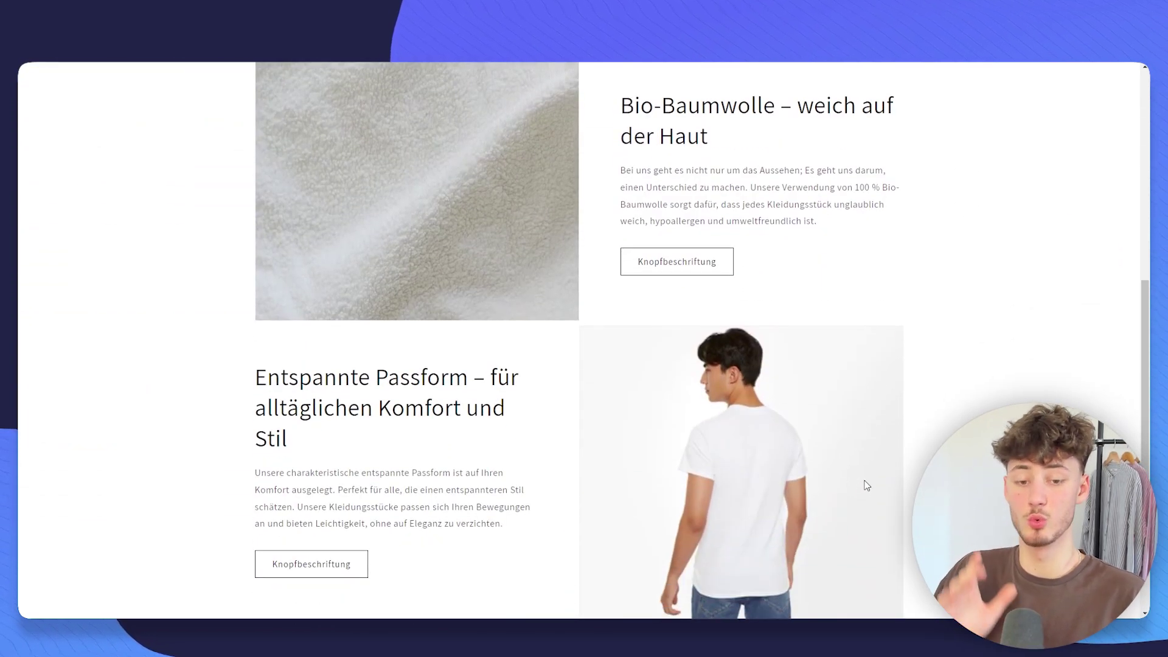
{"action": "scroll", "coordinate": [876, 456], "scroll_direction": "down", "scroll_amount": 4}
{"action": "scroll", "coordinate": [890, 419], "scroll_direction": "up", "scroll_amount": 3}
{"action": "scroll", "coordinate": [890, 419], "scroll_direction": "up", "scroll_amount": 2}
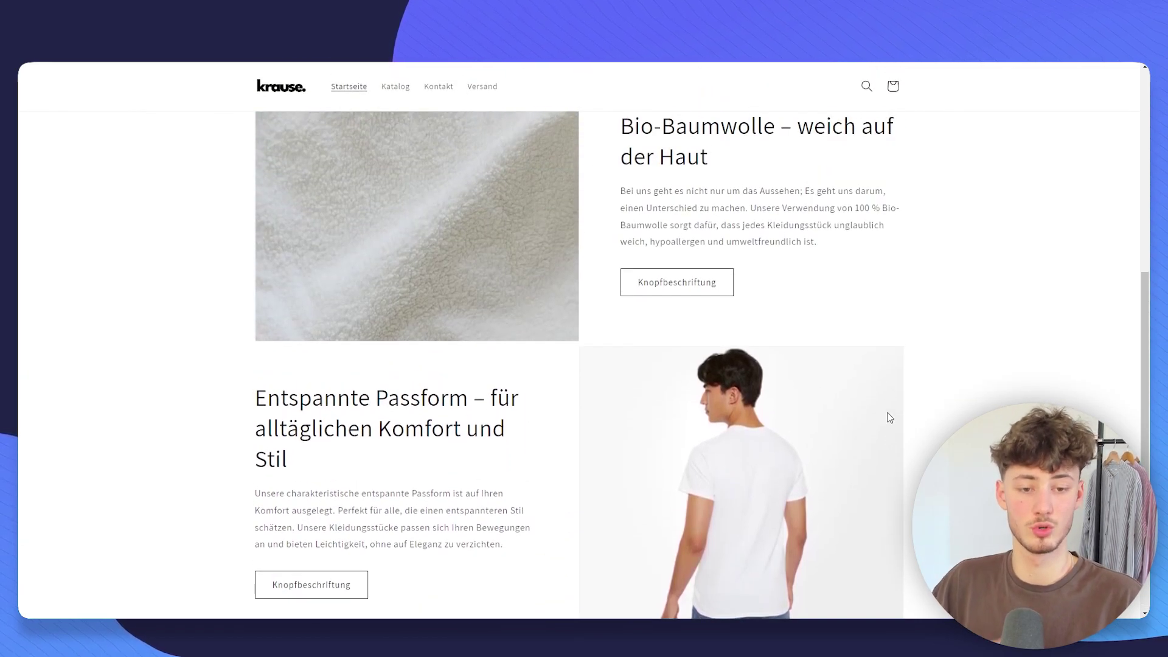
{"action": "scroll", "coordinate": [634, 373], "scroll_direction": "up", "scroll_amount": 4}
{"action": "scroll", "coordinate": [419, 193], "scroll_direction": "up", "scroll_amount": 3}
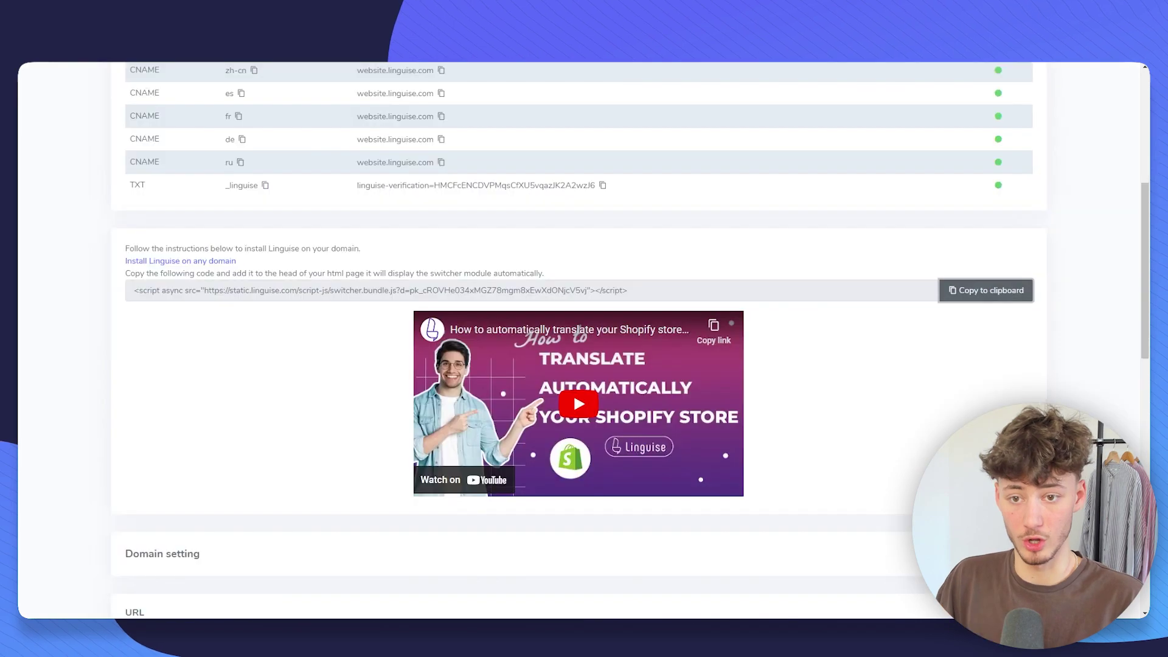
- Browse the list of stored translations under Translations
{"action": "scroll", "coordinate": [573, 393], "scroll_direction": "up", "scroll_amount": 6}
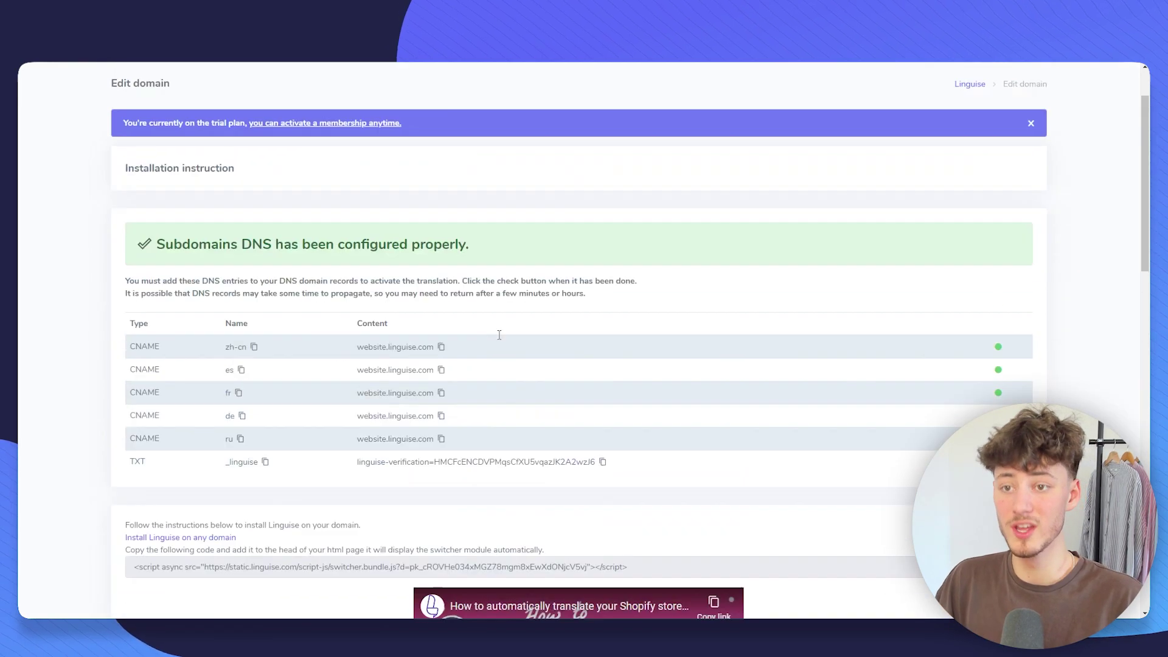
{"action": "left_click", "coordinate": [394, 119]}
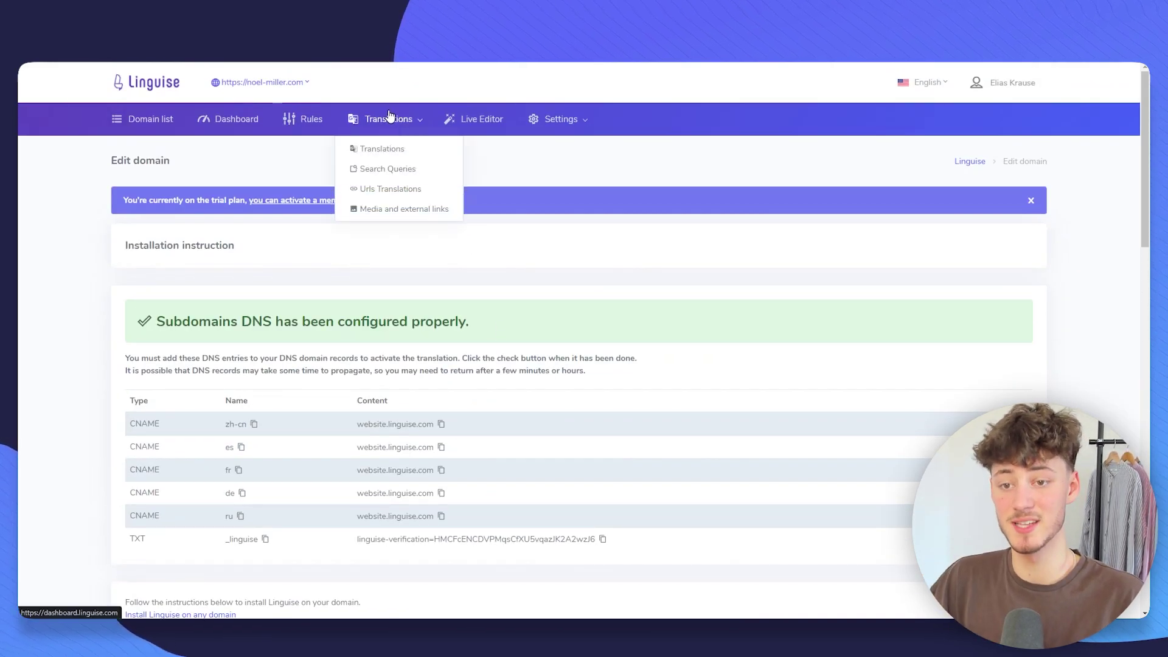
{"action": "left_click", "coordinate": [381, 152]}
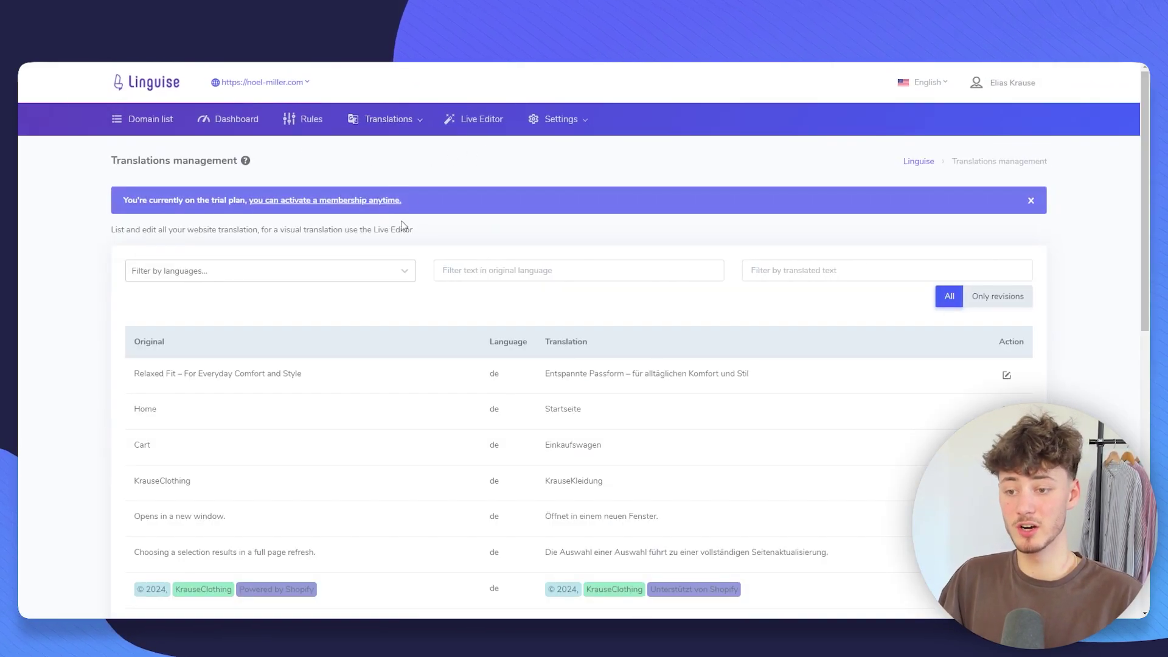
{"action": "scroll", "coordinate": [362, 381], "scroll_direction": "down", "scroll_amount": 3}
{"action": "scroll", "coordinate": [848, 242], "scroll_direction": "up", "scroll_amount": 3}
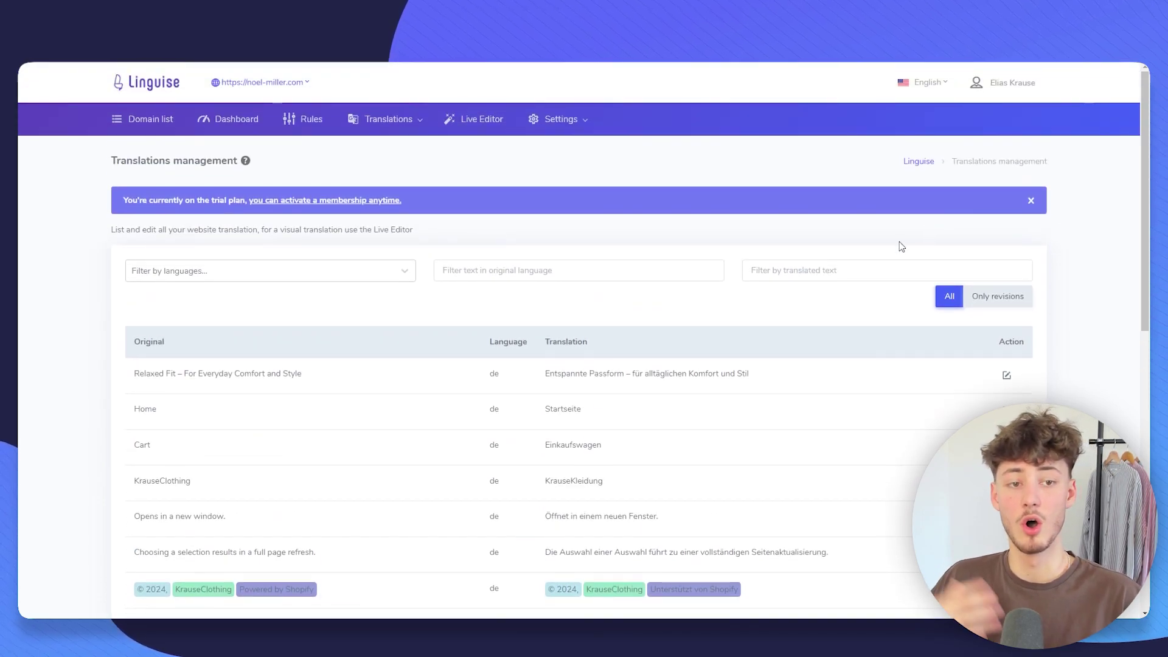
- Launch the Live Editor with German selected as the language to edit
{"action": "left_click", "coordinate": [482, 119]}
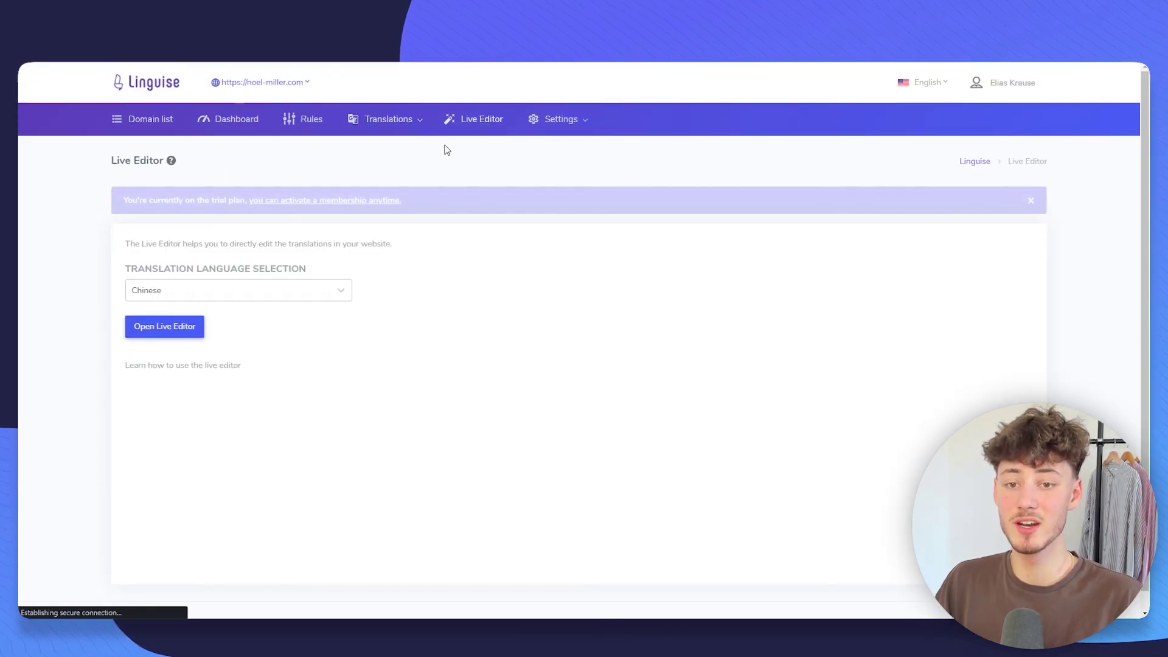
{"action": "scroll", "coordinate": [268, 279], "scroll_direction": "down", "scroll_amount": 1}
{"action": "left_click", "coordinate": [269, 279]}
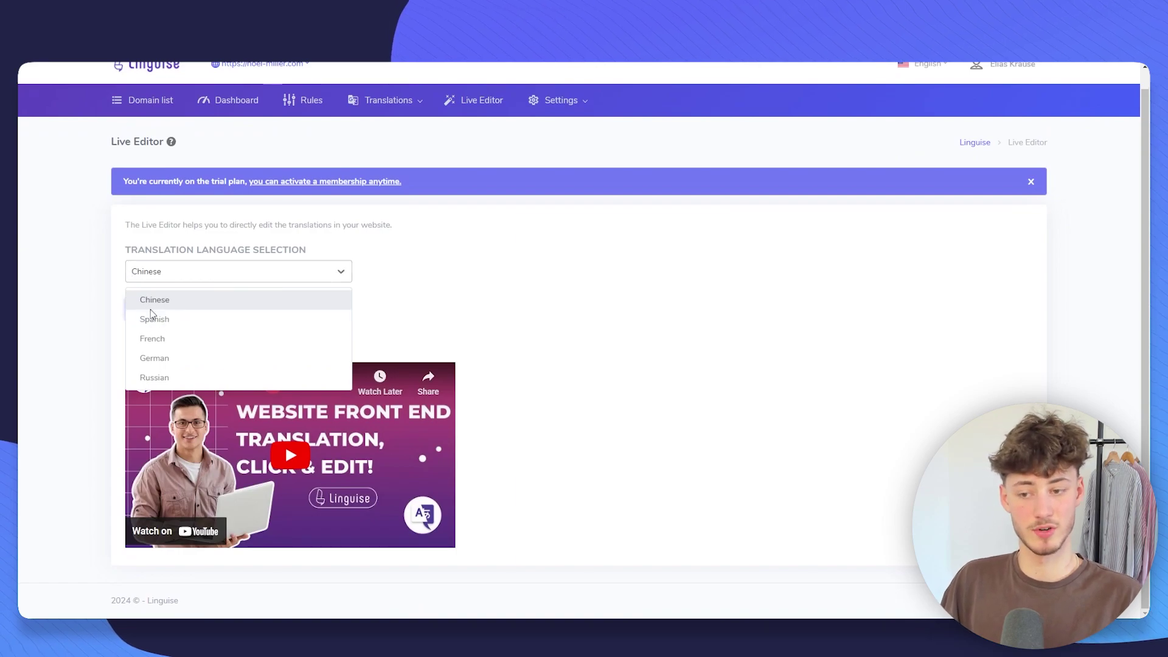
{"action": "left_click", "coordinate": [175, 357]}
{"action": "left_click", "coordinate": [156, 310]}
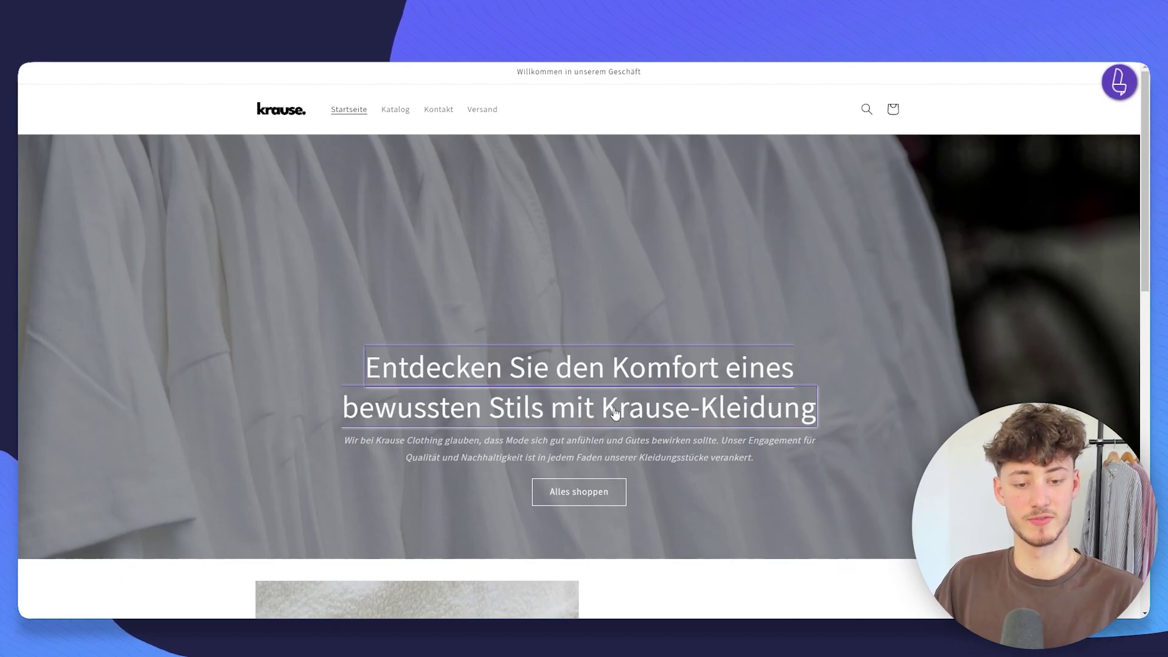
- In Edition mode, replace 'Kleidung' with 'Clothing' in the German hero heading translation and save
{"action": "left_click", "coordinate": [1127, 90]}
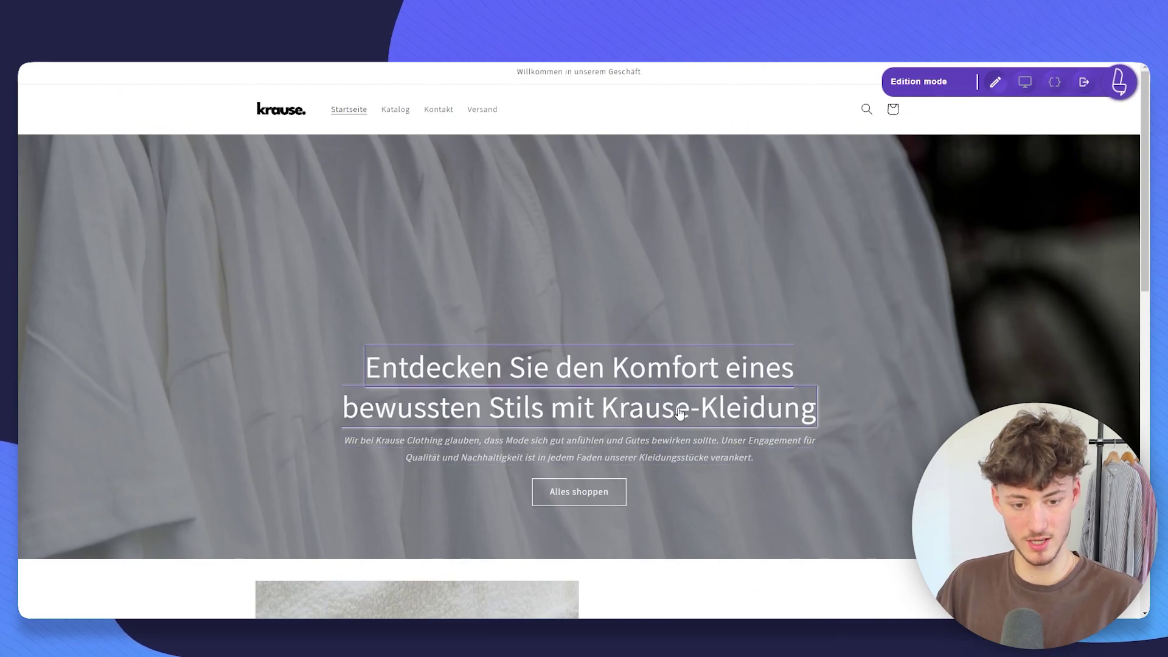
{"action": "left_click", "coordinate": [628, 415]}
{"action": "left_click", "coordinate": [417, 323]}
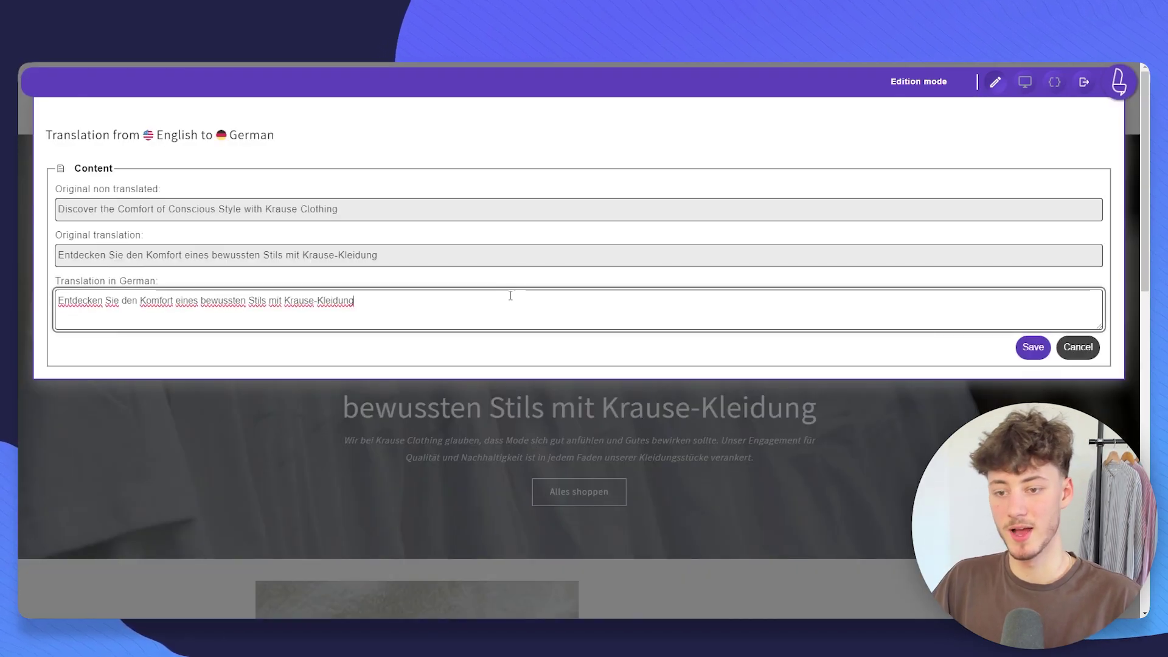
{"action": "left_click_drag", "start_coordinate": [336, 300], "coordinate": [317, 301]}
{"action": "type", "text": "Clothing"}
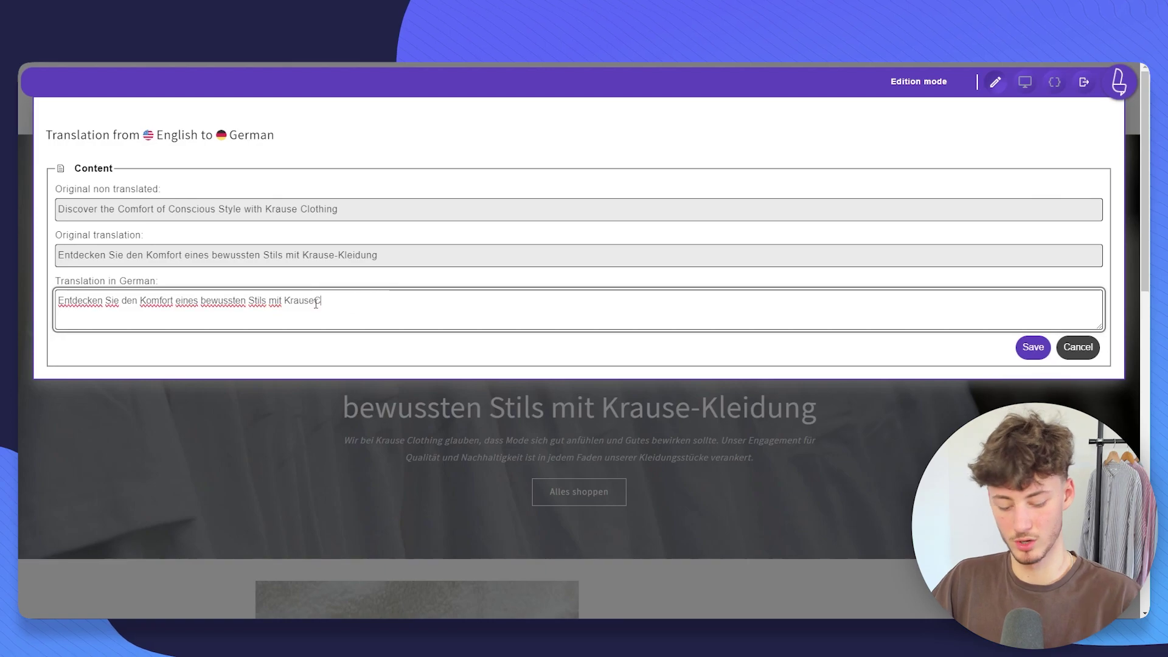
{"action": "left_click", "coordinate": [1029, 354]}
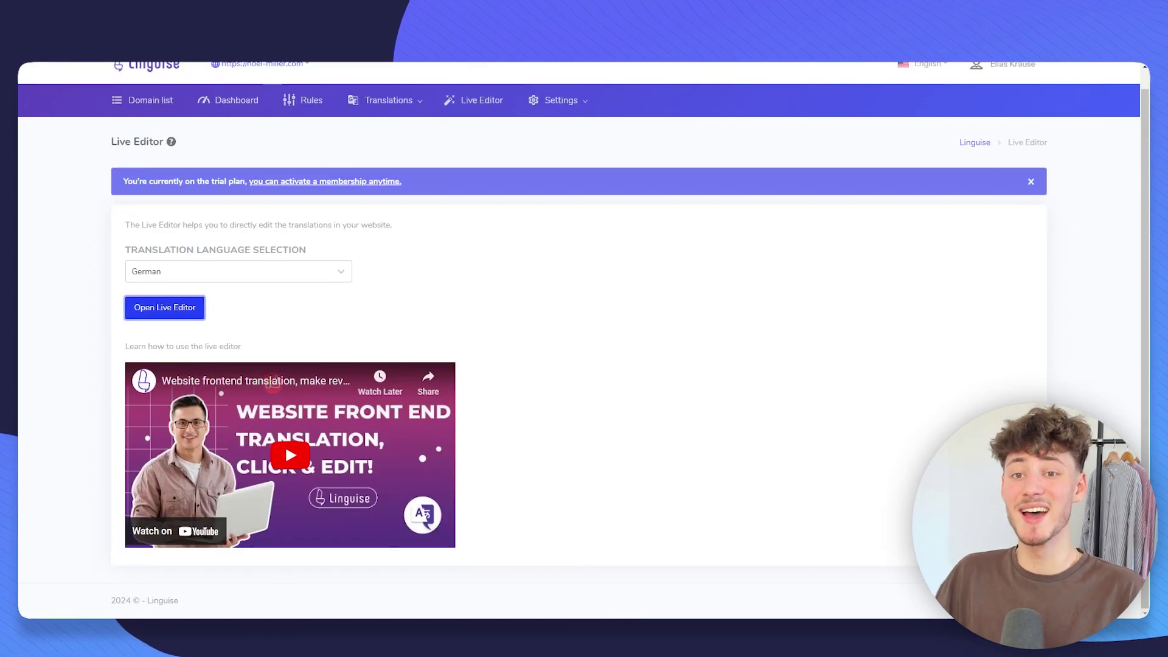
- Add a new Text ignore rule with 'KrauseClothing' as the text to ignore
{"action": "left_click", "coordinate": [310, 121]}
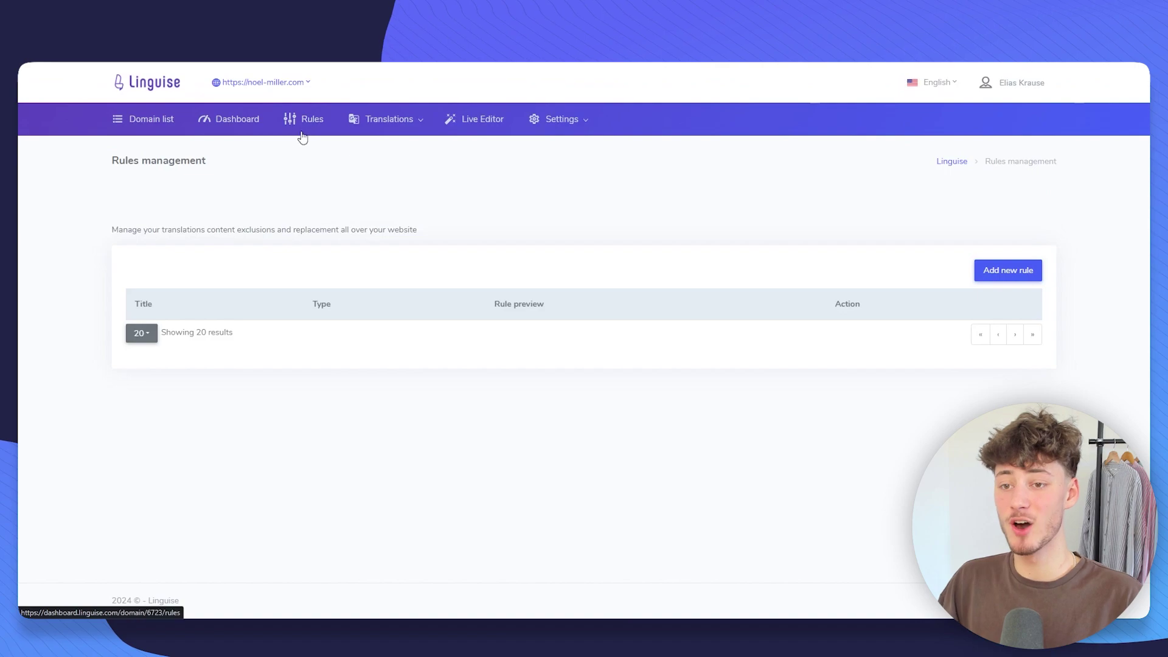
{"action": "left_click", "coordinate": [1019, 281]}
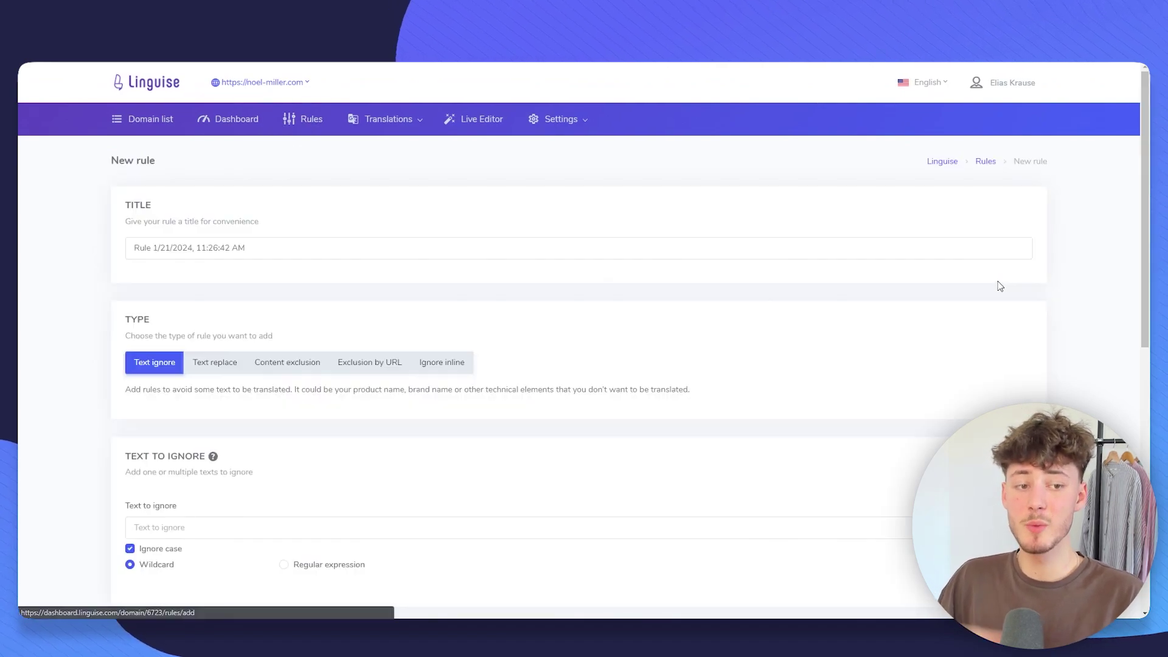
{"action": "scroll", "coordinate": [466, 320], "scroll_direction": "down", "scroll_amount": 1}
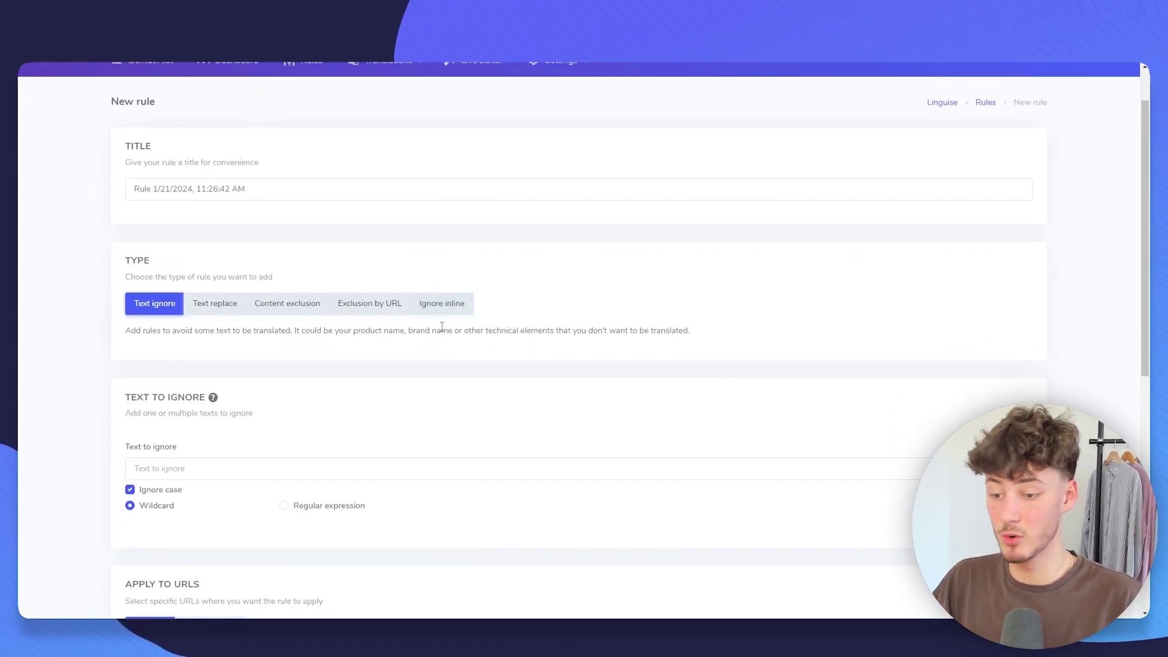
{"action": "scroll", "coordinate": [231, 273], "scroll_direction": "down", "scroll_amount": 3}
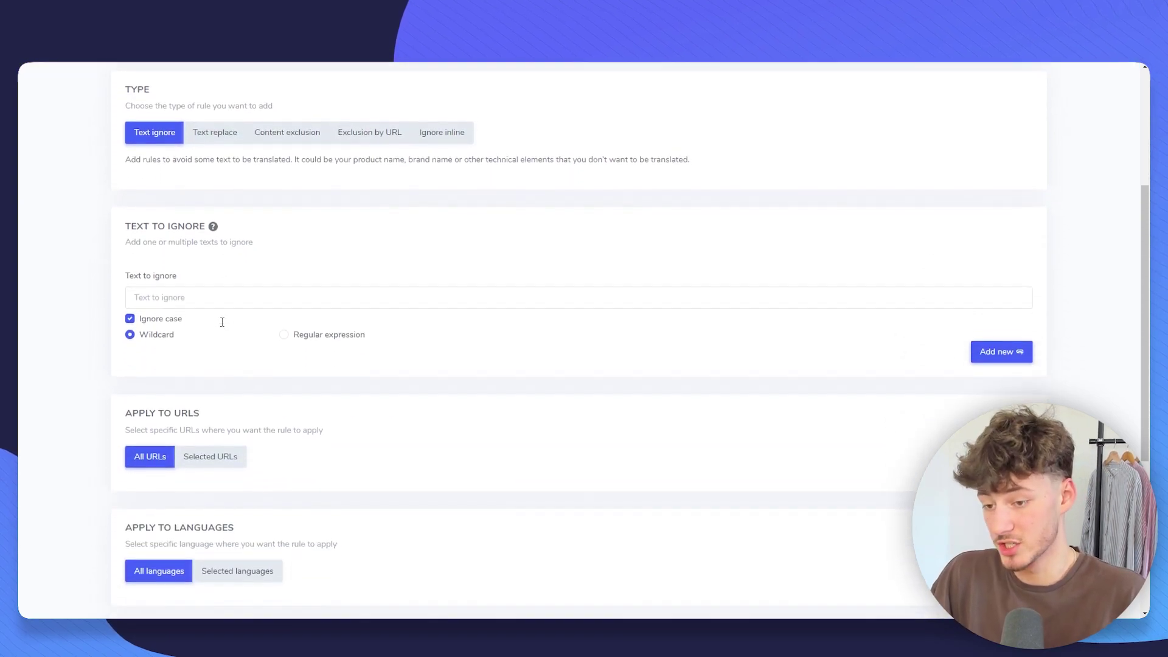
{"action": "left_click_drag", "start_coordinate": [129, 273], "coordinate": [212, 289]}
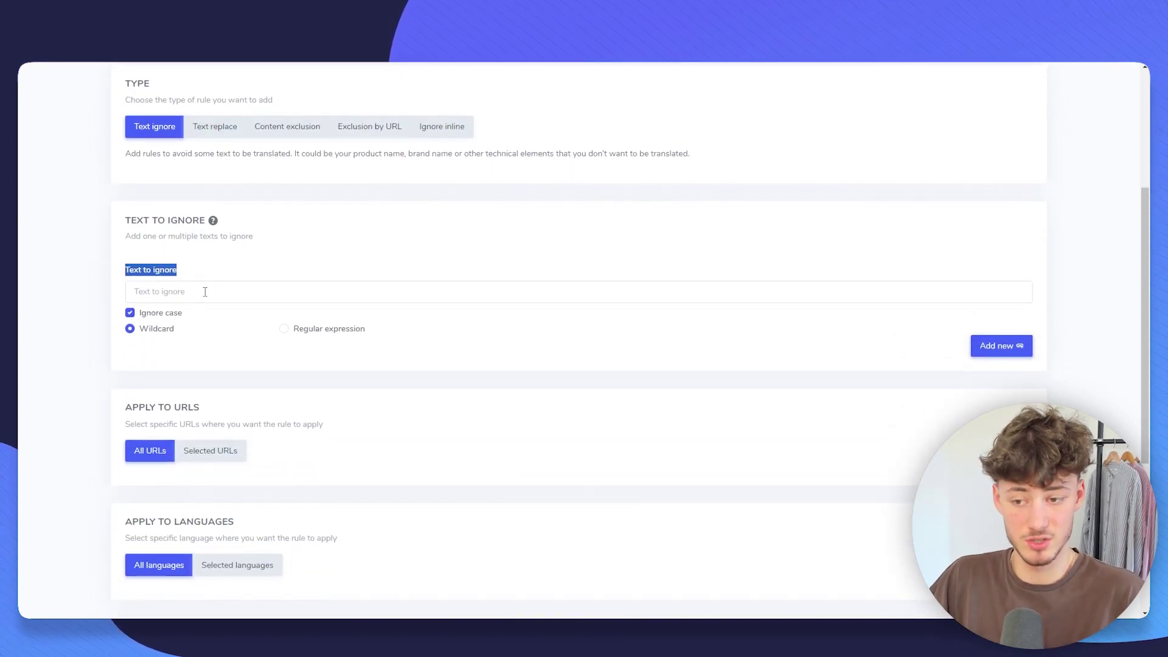
{"action": "left_click", "coordinate": [216, 289]}
{"action": "type", "text": "KrauseClot"}
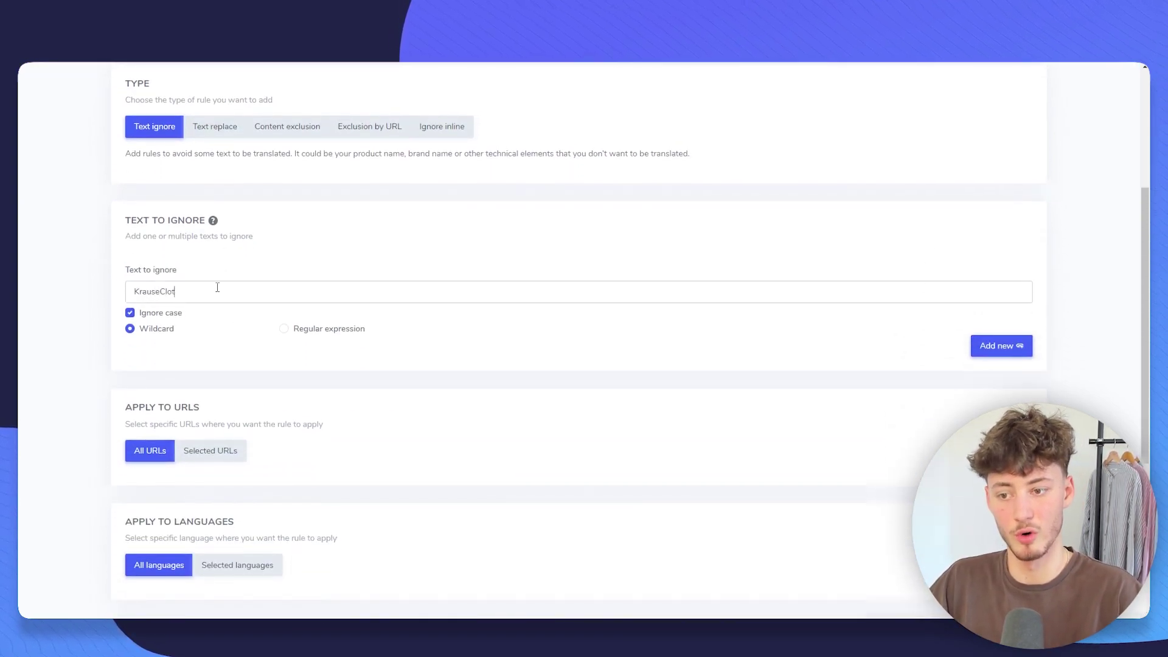
{"action": "type", "text": "hing"}
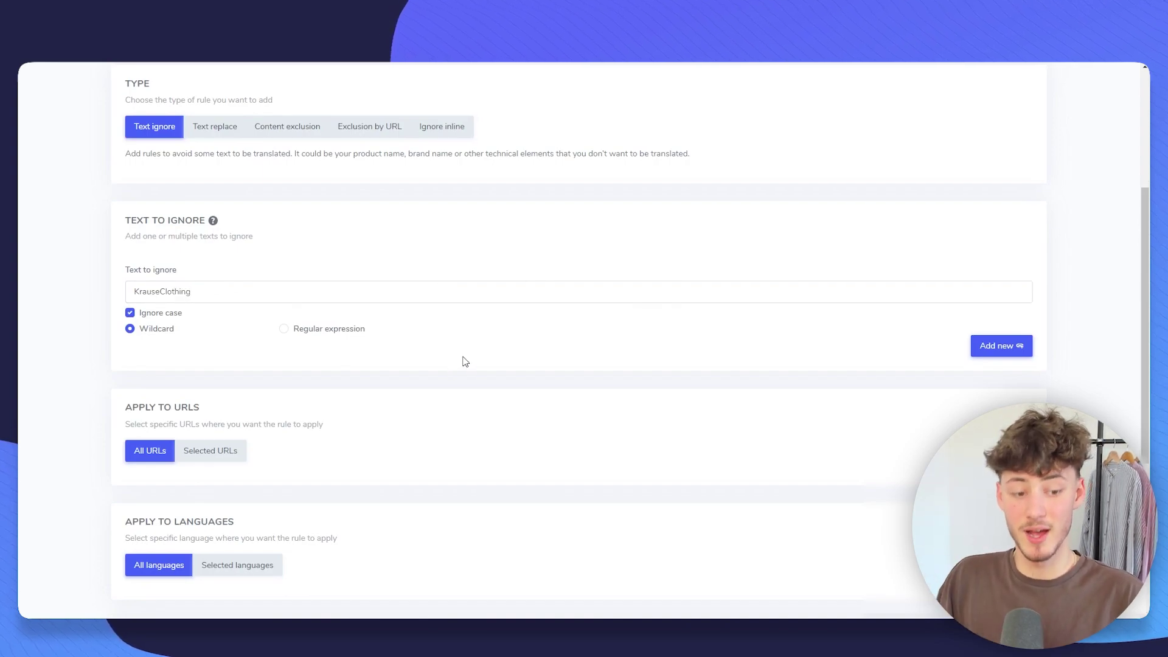
{"action": "scroll", "coordinate": [495, 370], "scroll_direction": "down", "scroll_amount": 1}
{"action": "scroll", "coordinate": [501, 365], "scroll_direction": "up", "scroll_amount": 1}
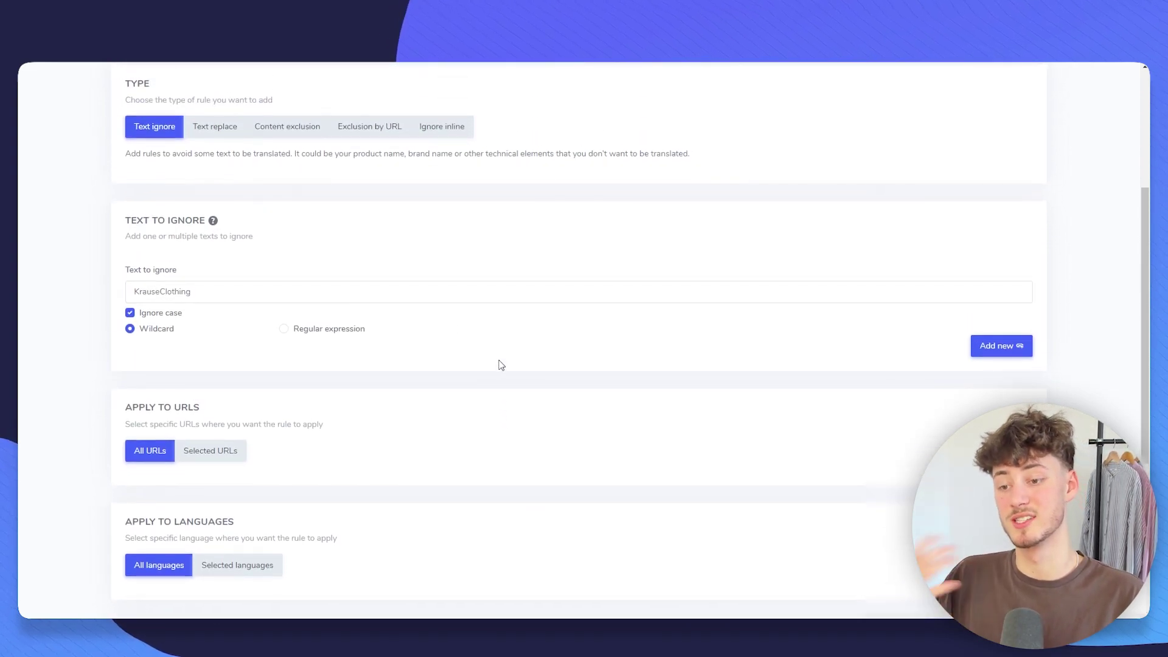
{"action": "double_click", "coordinate": [241, 287]}
{"action": "left_click", "coordinate": [310, 264]}
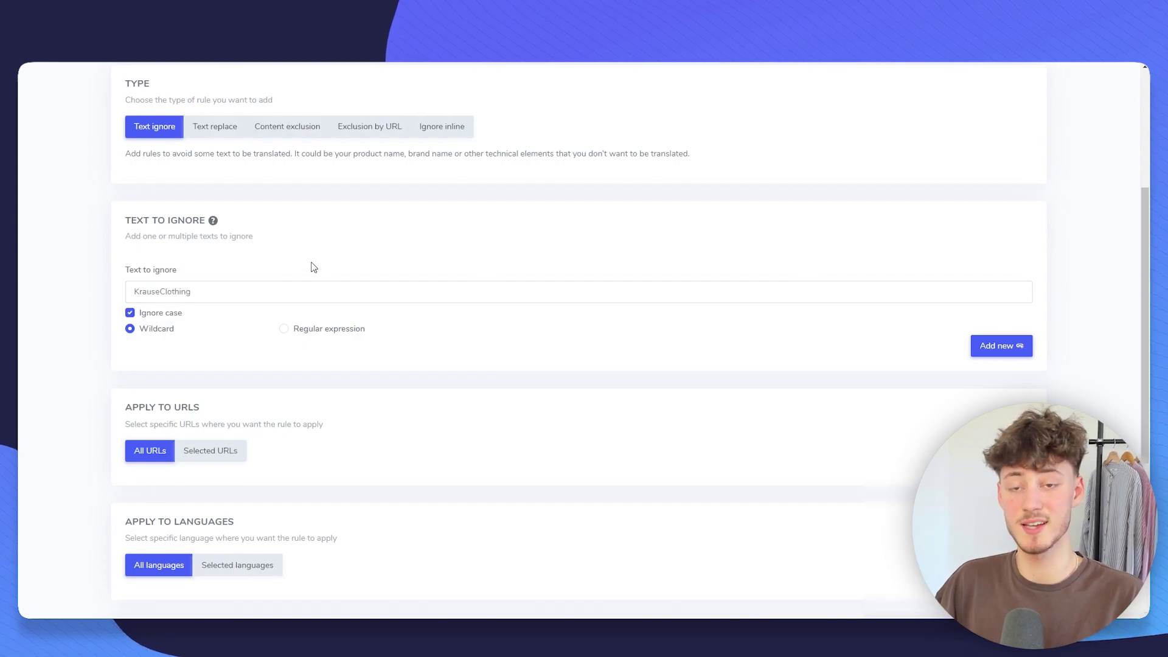
{"action": "scroll", "coordinate": [454, 344], "scroll_direction": "up", "scroll_amount": 4}
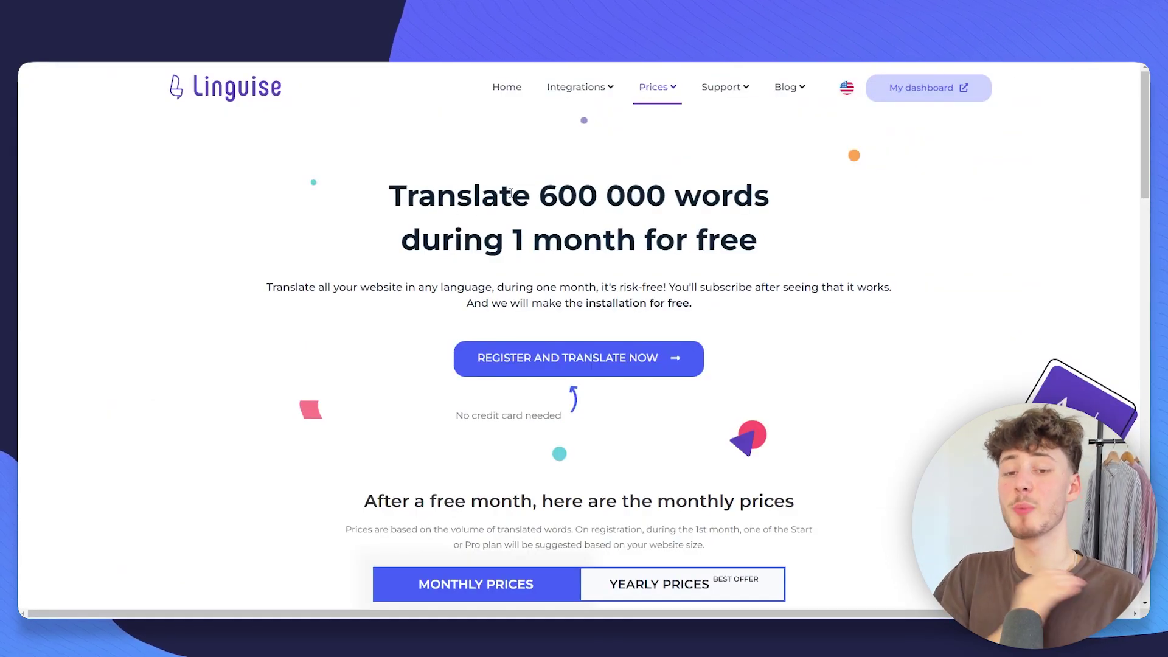
{"action": "scroll", "coordinate": [565, 186], "scroll_direction": "down", "scroll_amount": 4}
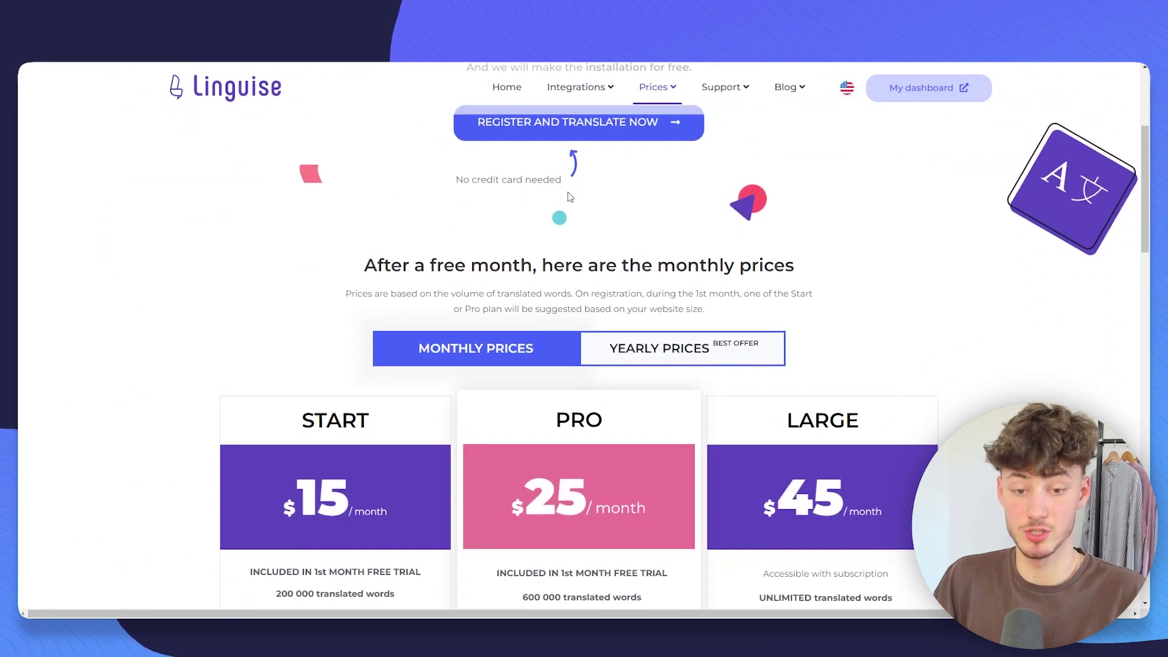
{"action": "scroll", "coordinate": [559, 222], "scroll_direction": "down", "scroll_amount": 3}
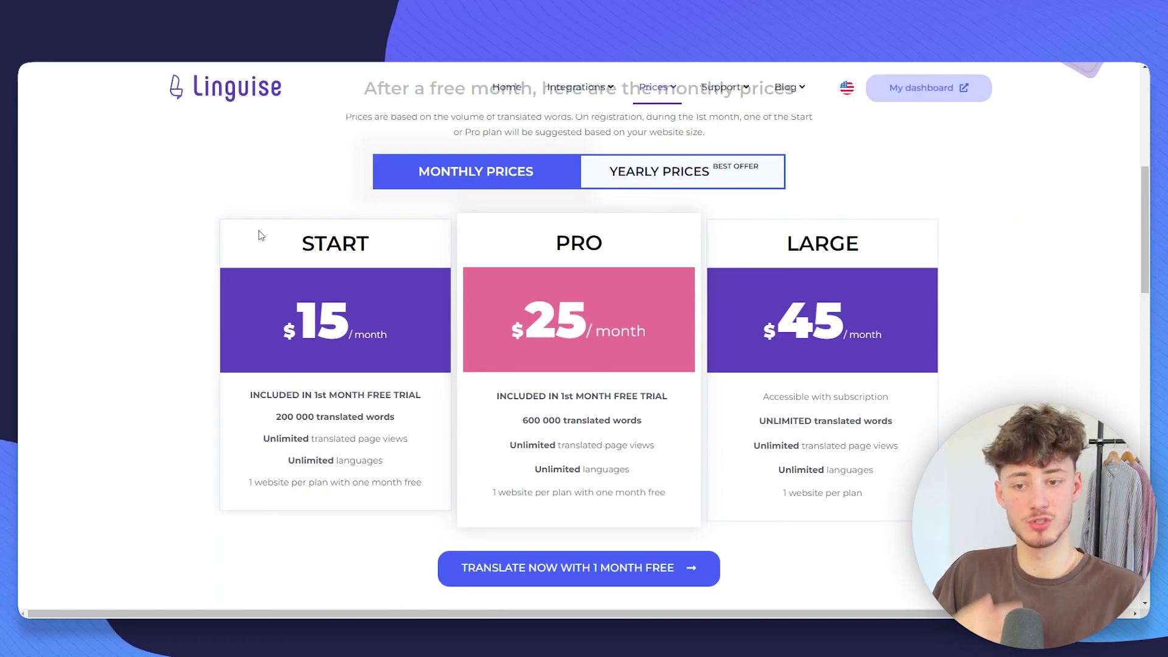
{"action": "left_click_drag", "start_coordinate": [256, 234], "coordinate": [888, 505]}
{"action": "left_click", "coordinate": [888, 505]}
{"action": "scroll", "coordinate": [578, 335], "scroll_direction": "up", "scroll_amount": 7}
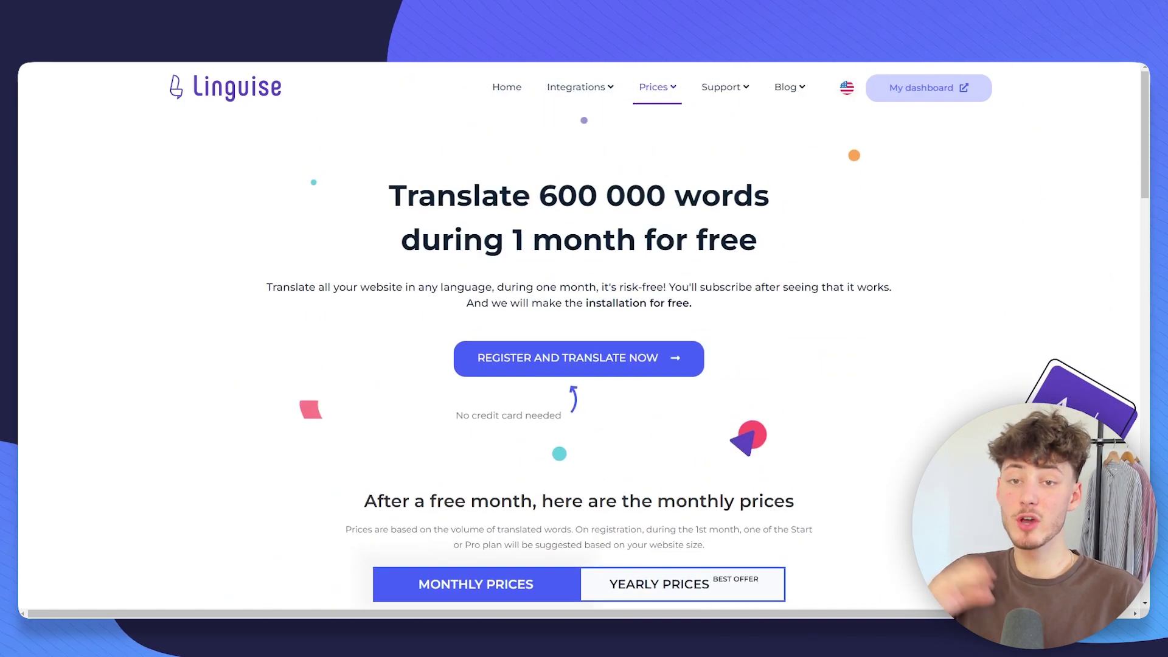